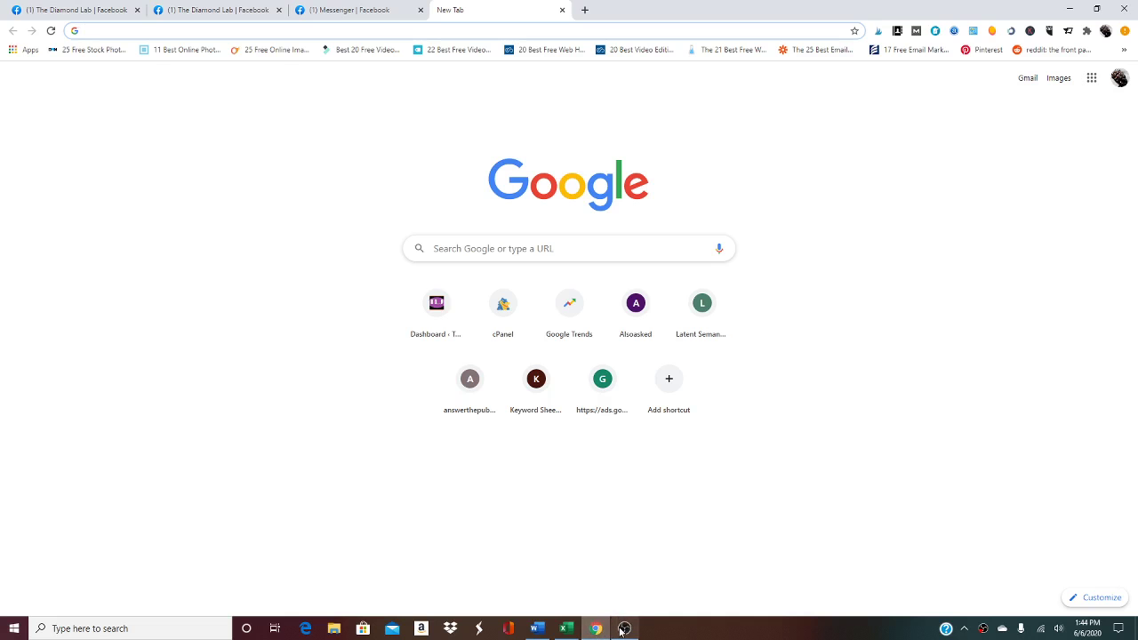
pyautogui.click(624, 628)
# Step: Go to Canva's home page by entering 'canva' in Chrome's address bar
pyautogui.click(596, 629)
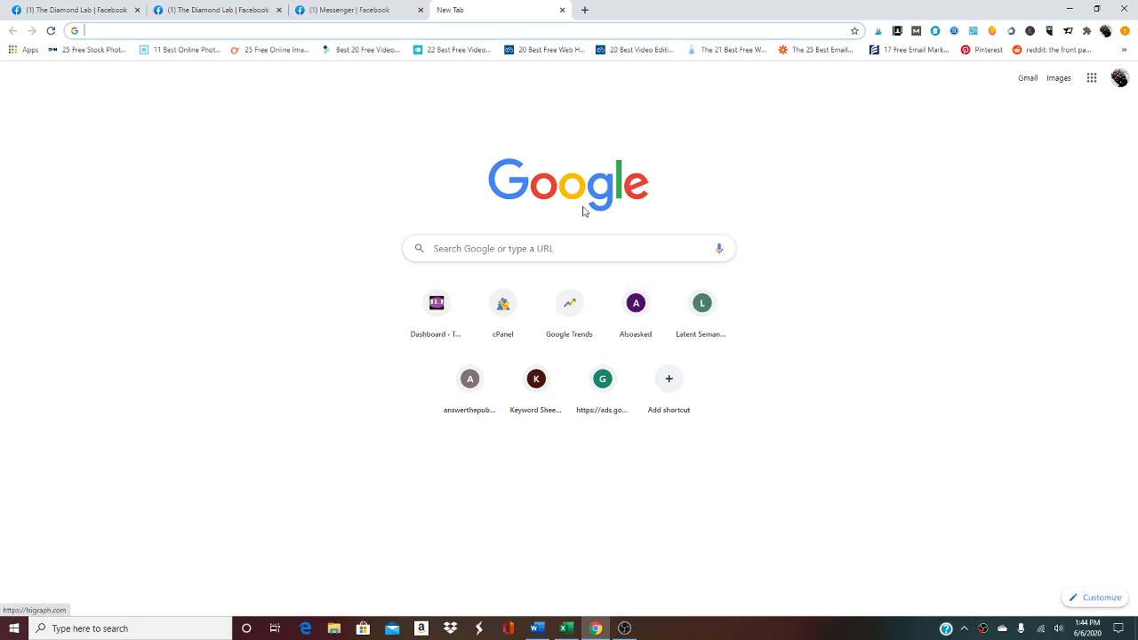
pyautogui.click(504, 31)
pyautogui.write('canva')
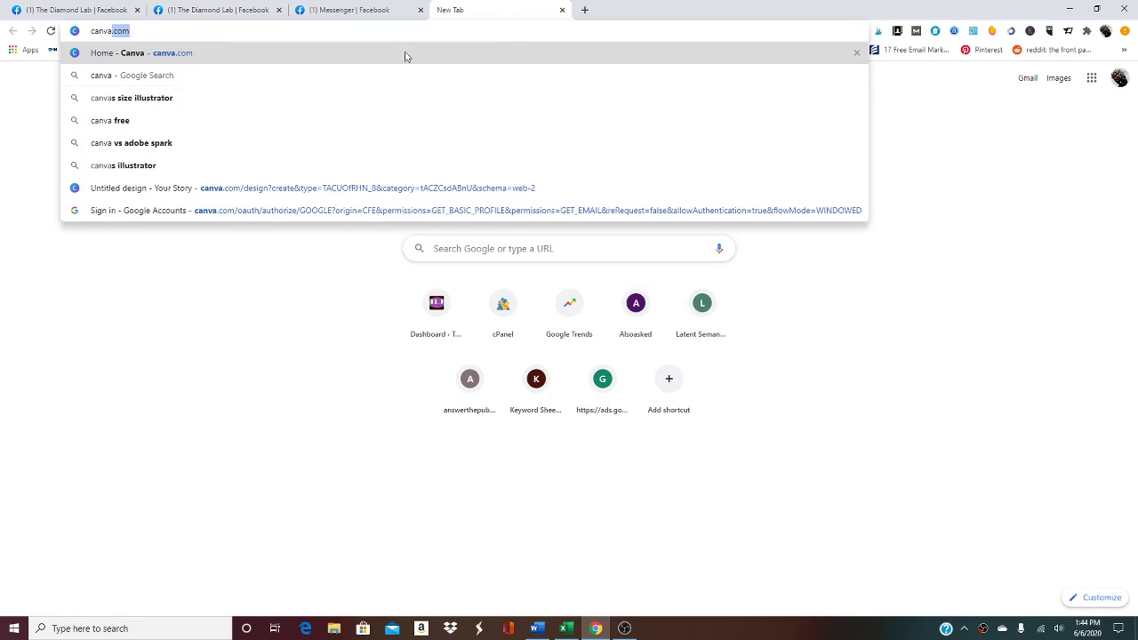
pyautogui.click(361, 60)
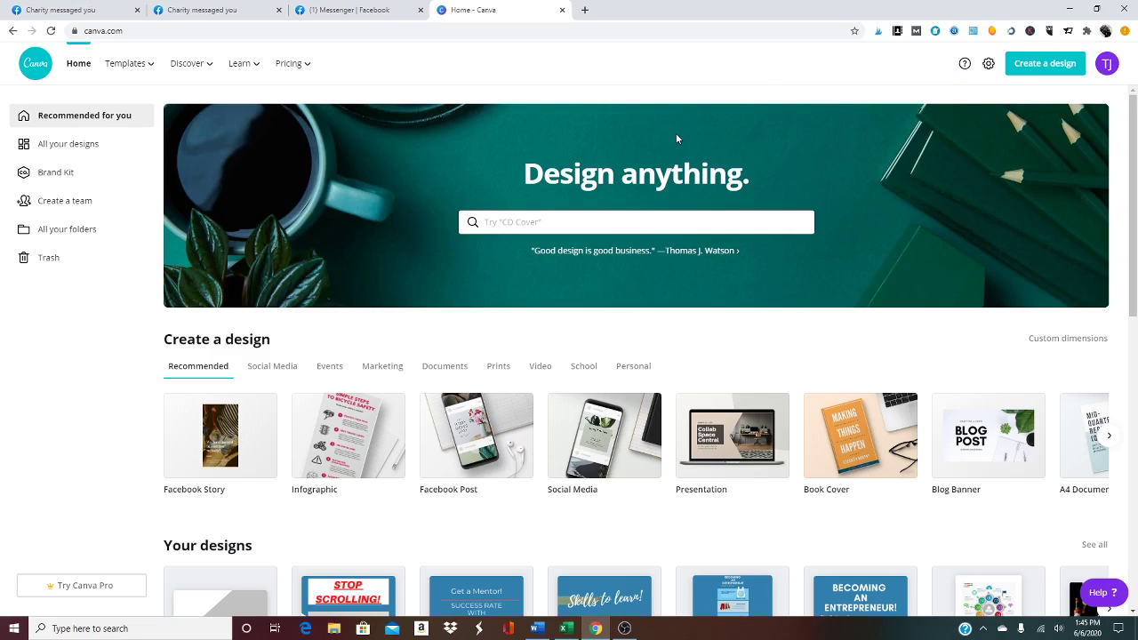
# Step: Create a blank custom-size design of 815 × 315 px
pyautogui.click(1046, 63)
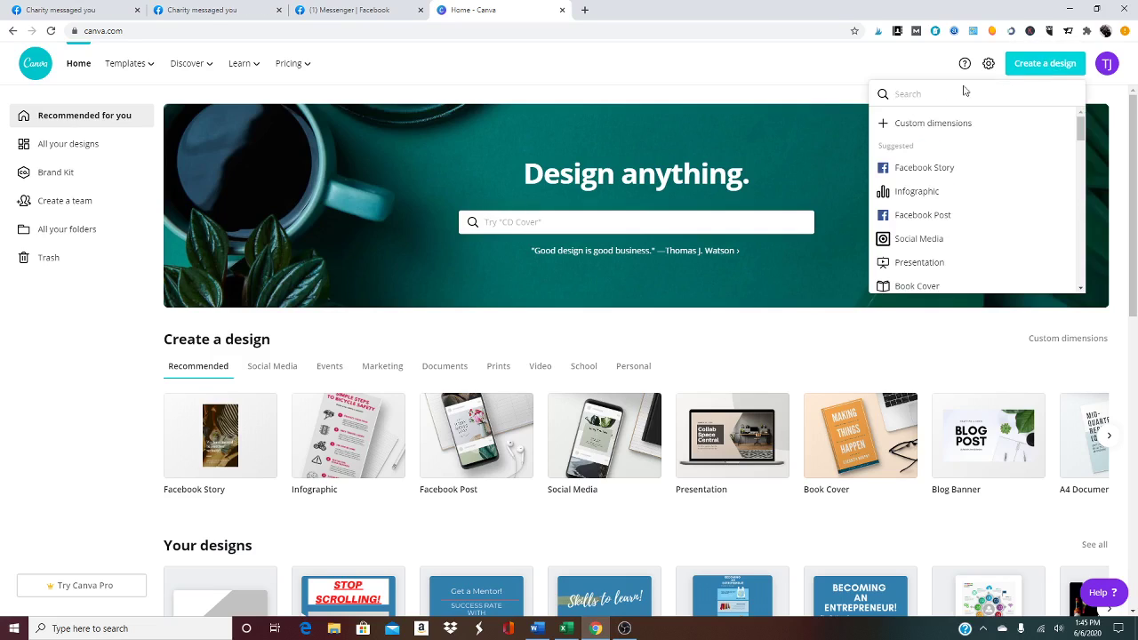
pyautogui.click(935, 123)
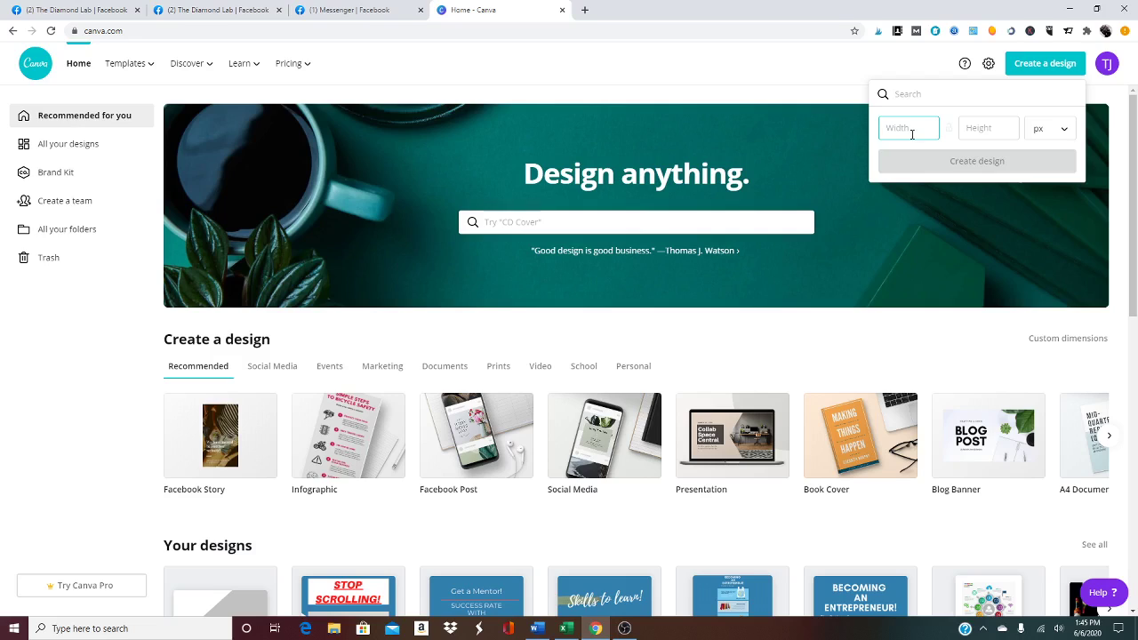
pyautogui.write('815')
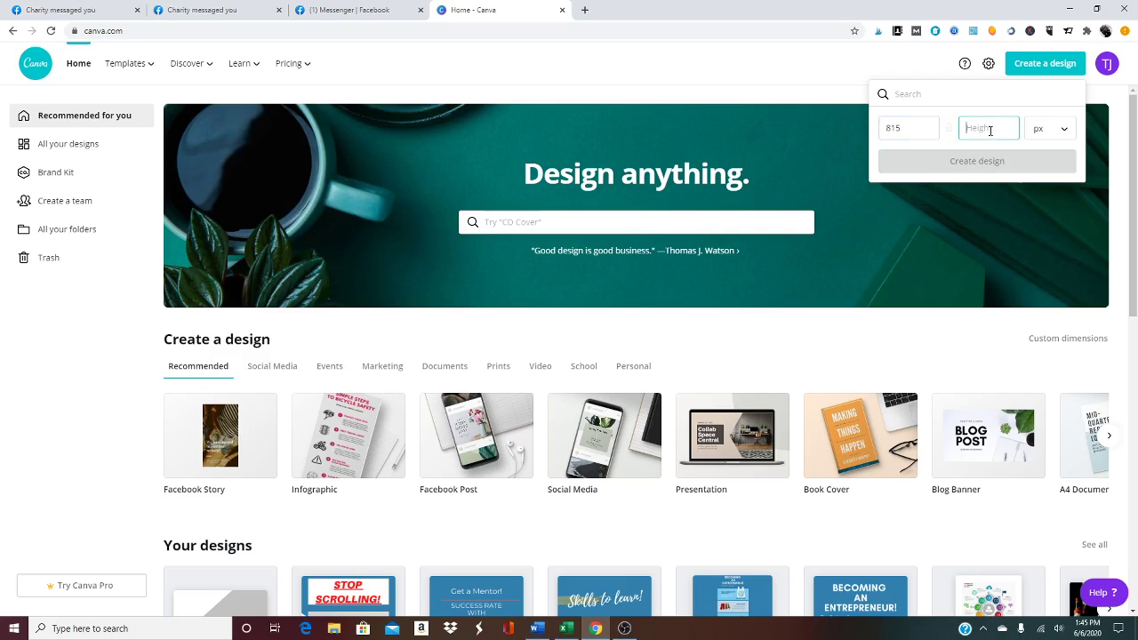
pyautogui.write('315')
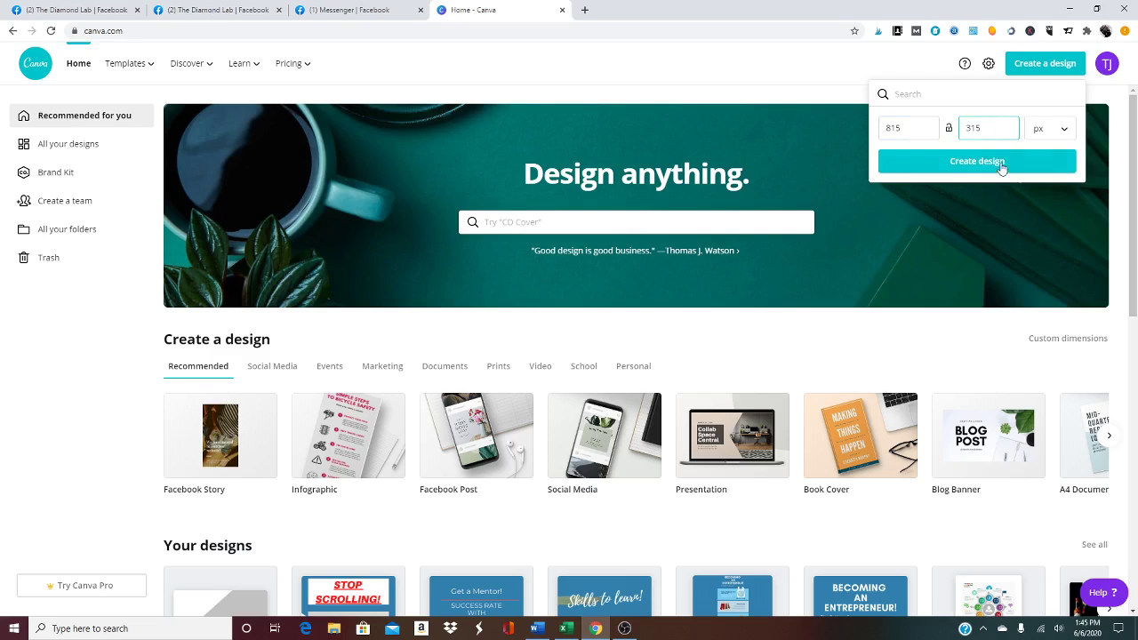
pyautogui.click(1002, 168)
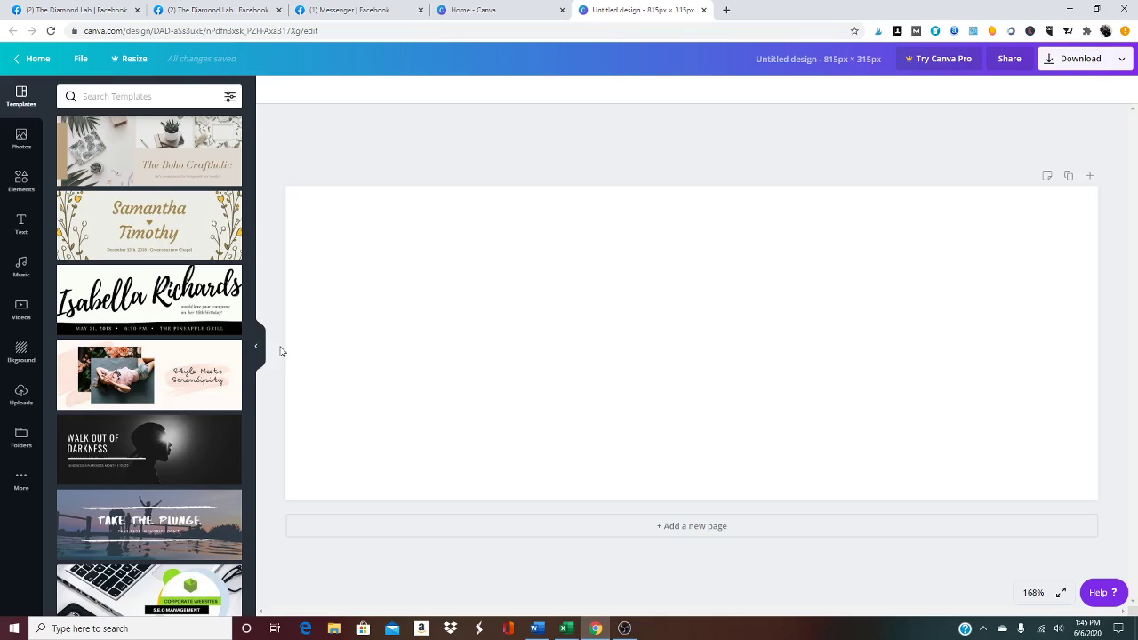
# Step: Add a triangle shape from Elements and enlarge it well beyond the page edges
pyautogui.click(259, 351)
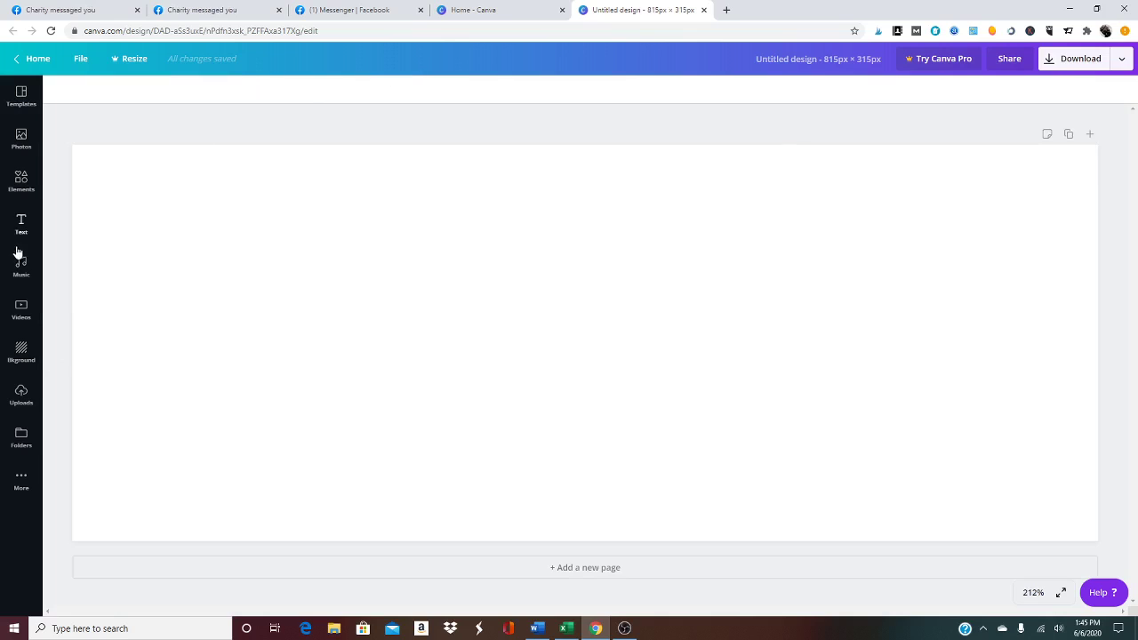
pyautogui.click(26, 192)
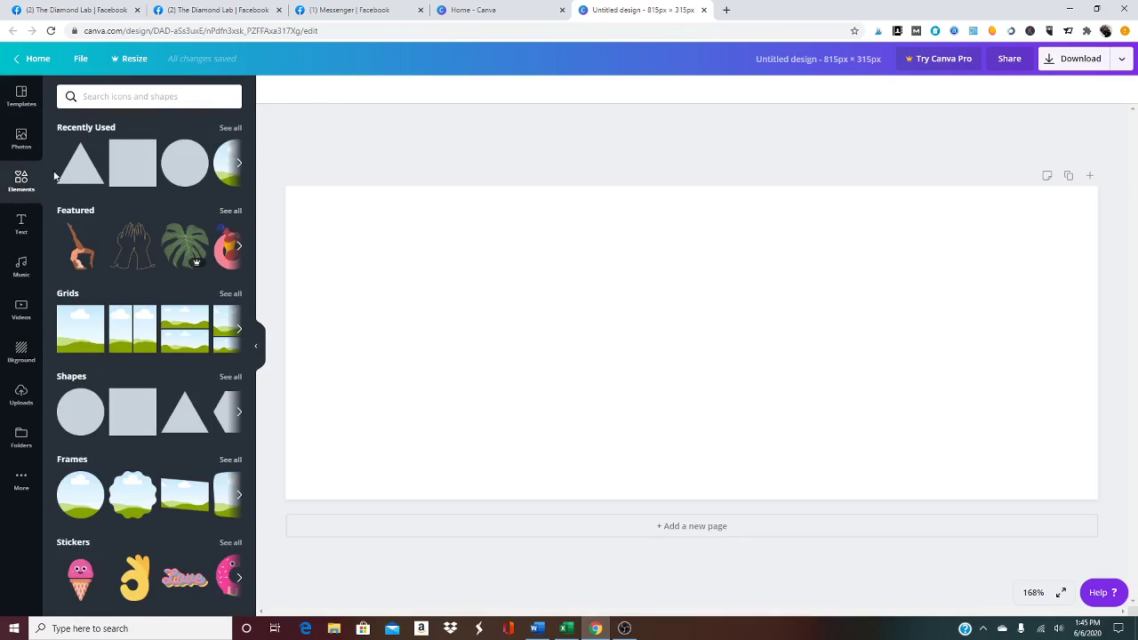
pyautogui.click(76, 164)
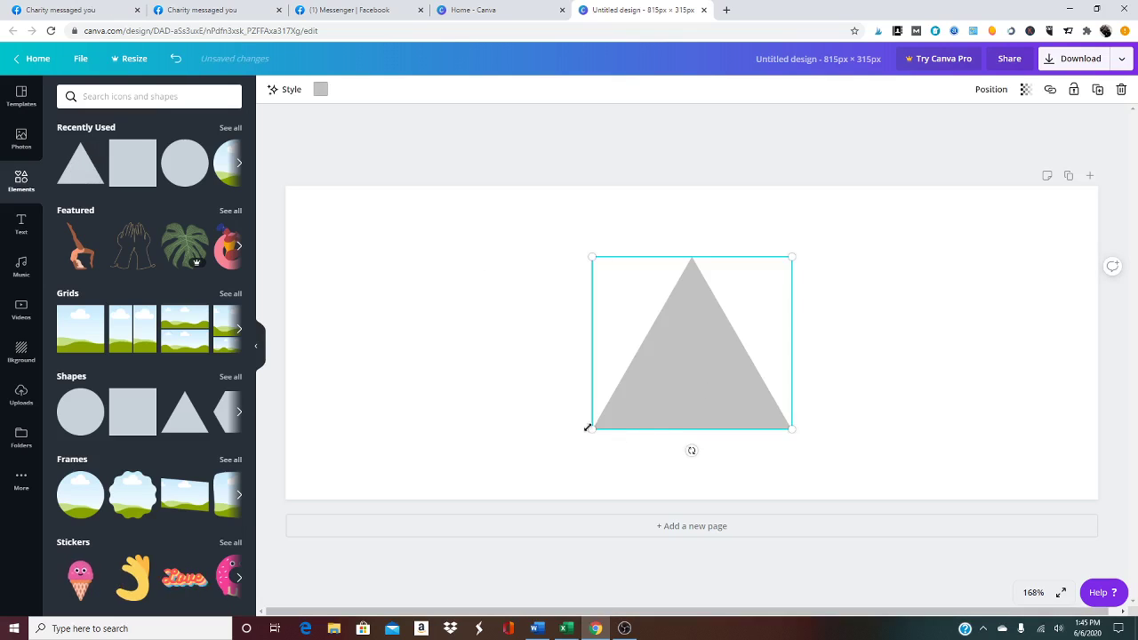
pyautogui.moveTo(595, 428); pyautogui.dragTo(303, 611)
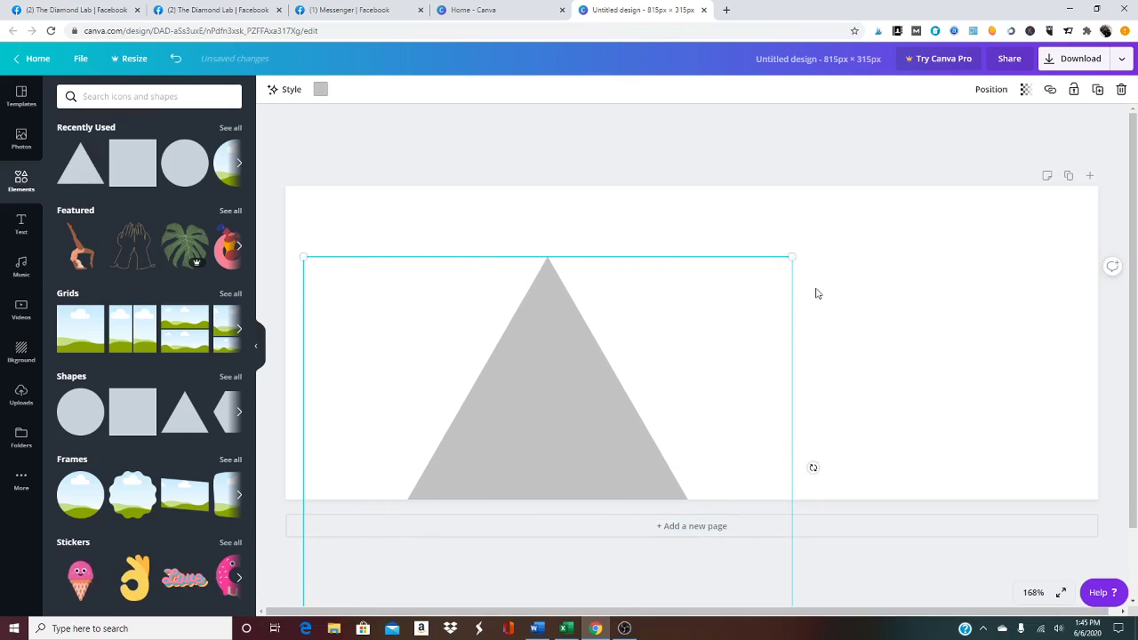
pyautogui.moveTo(791, 256); pyautogui.dragTo(983, 111)
pyautogui.moveTo(678, 376); pyautogui.dragTo(606, 329)
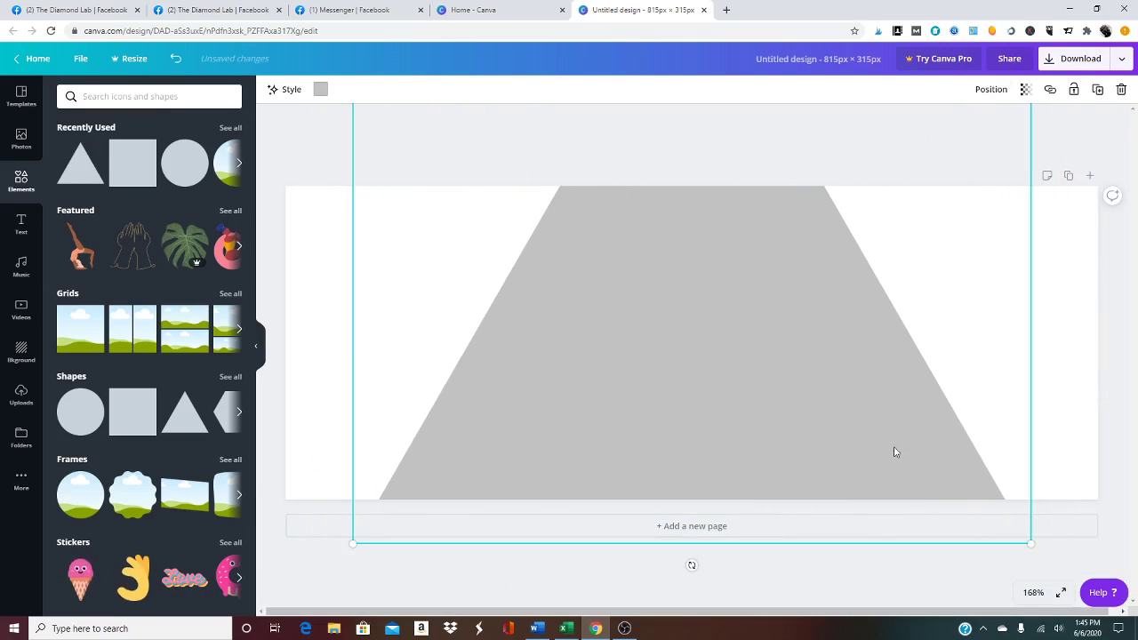
# Step: Rotate and reposition the triangle so its slanted edge cuts the banner diagonally
pyautogui.moveTo(692, 565); pyautogui.dragTo(565, 547)
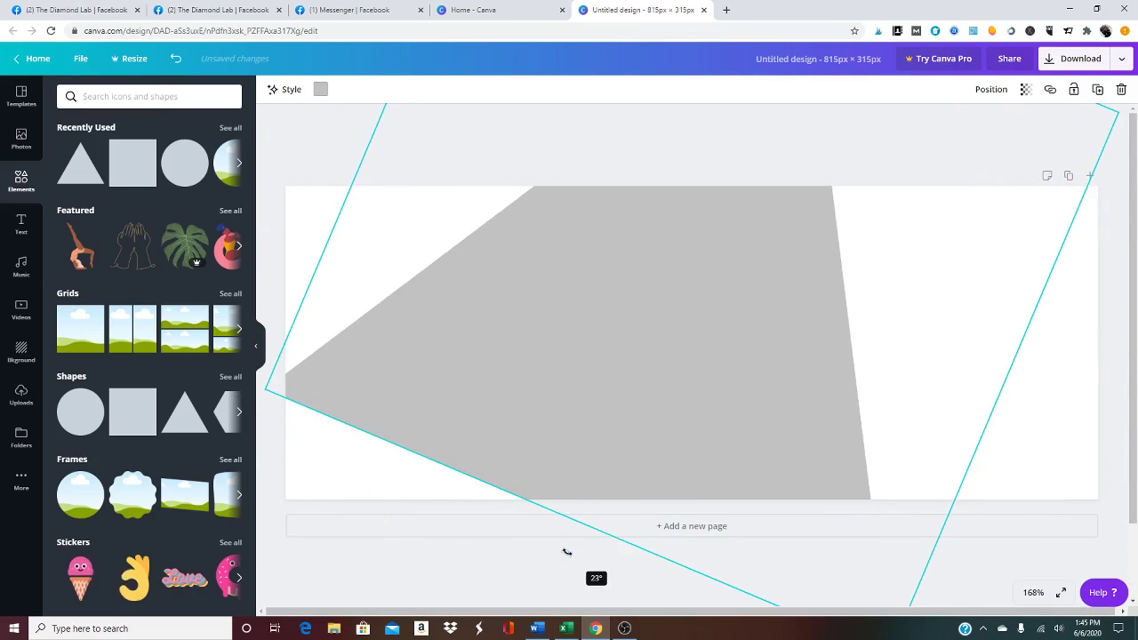
pyautogui.moveTo(620, 445); pyautogui.dragTo(914, 572)
pyautogui.moveTo(782, 579); pyautogui.dragTo(783, 579)
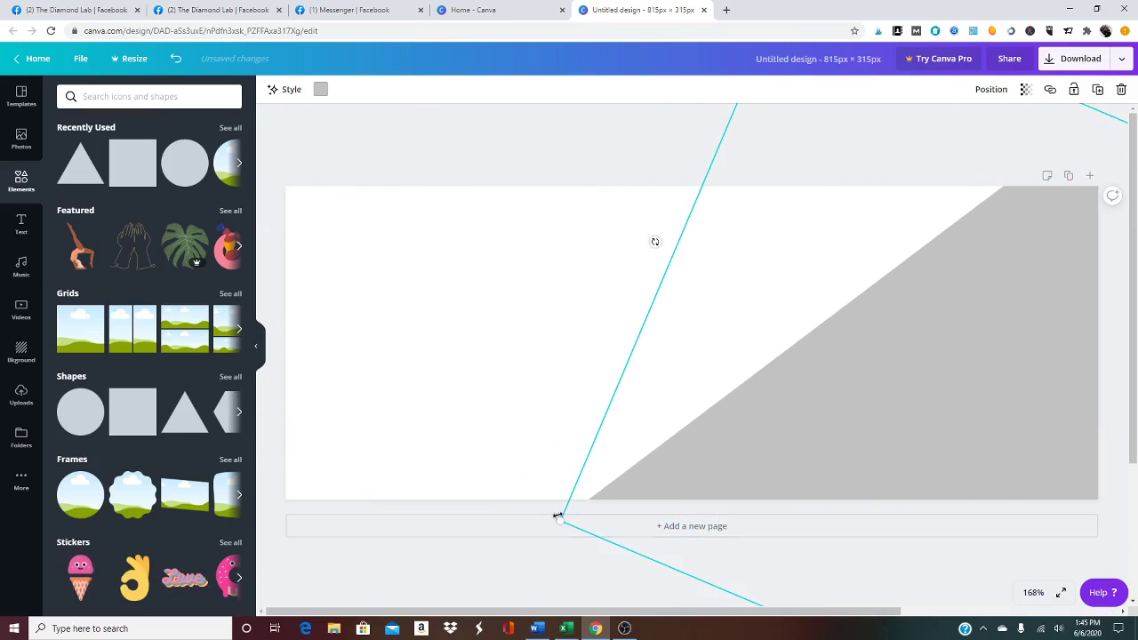
pyautogui.moveTo(556, 521); pyautogui.dragTo(432, 572)
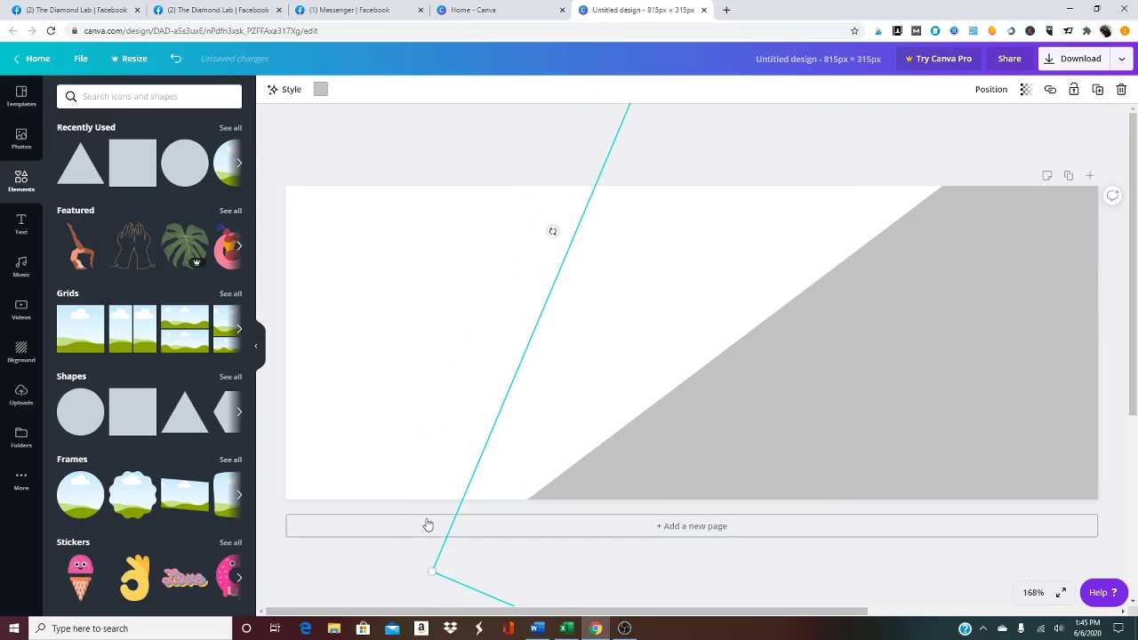
pyautogui.moveTo(415, 576); pyautogui.dragTo(407, 579)
# Step: Make the triangle white
pyautogui.click(320, 92)
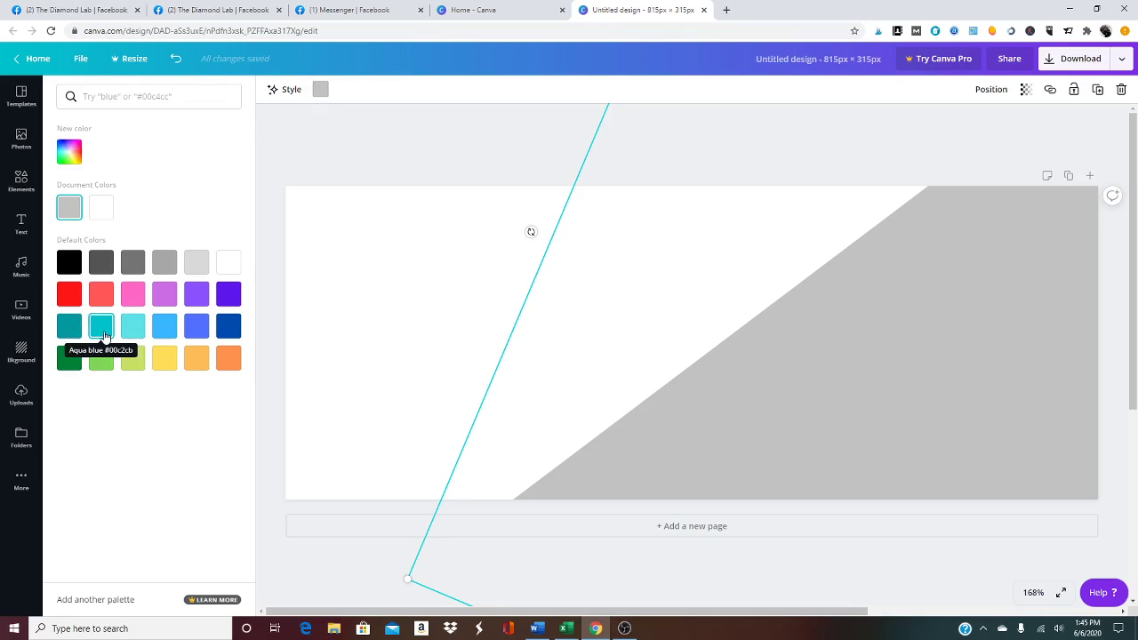
pyautogui.click(224, 269)
pyautogui.click(334, 259)
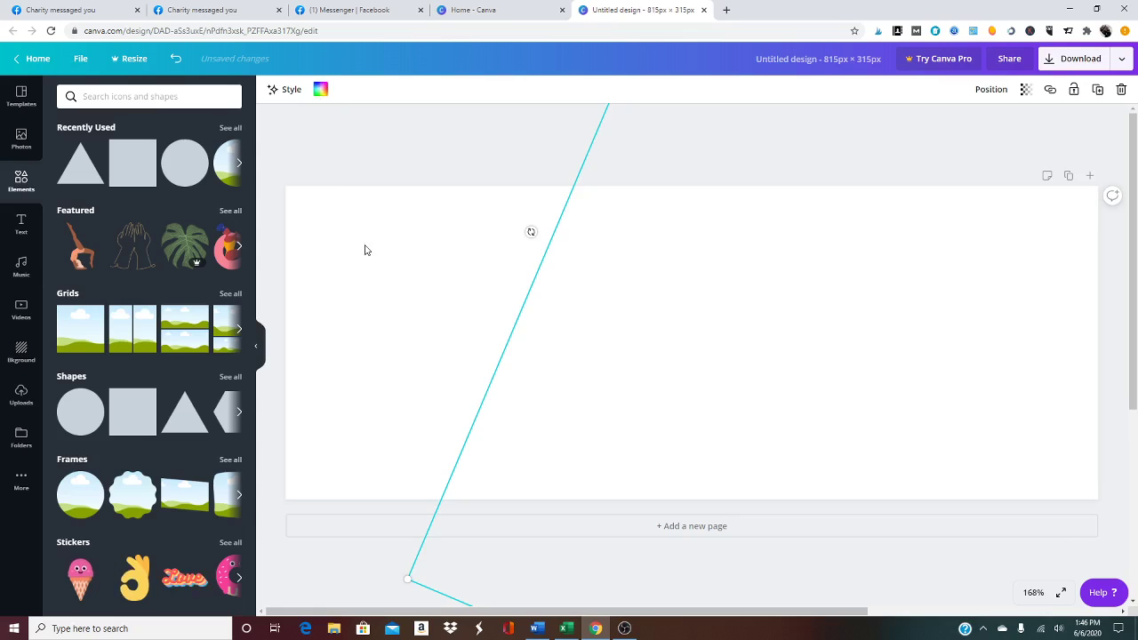
# Step: Set the page background colour to blue #3380AE
pyautogui.click(364, 246)
pyautogui.click(320, 91)
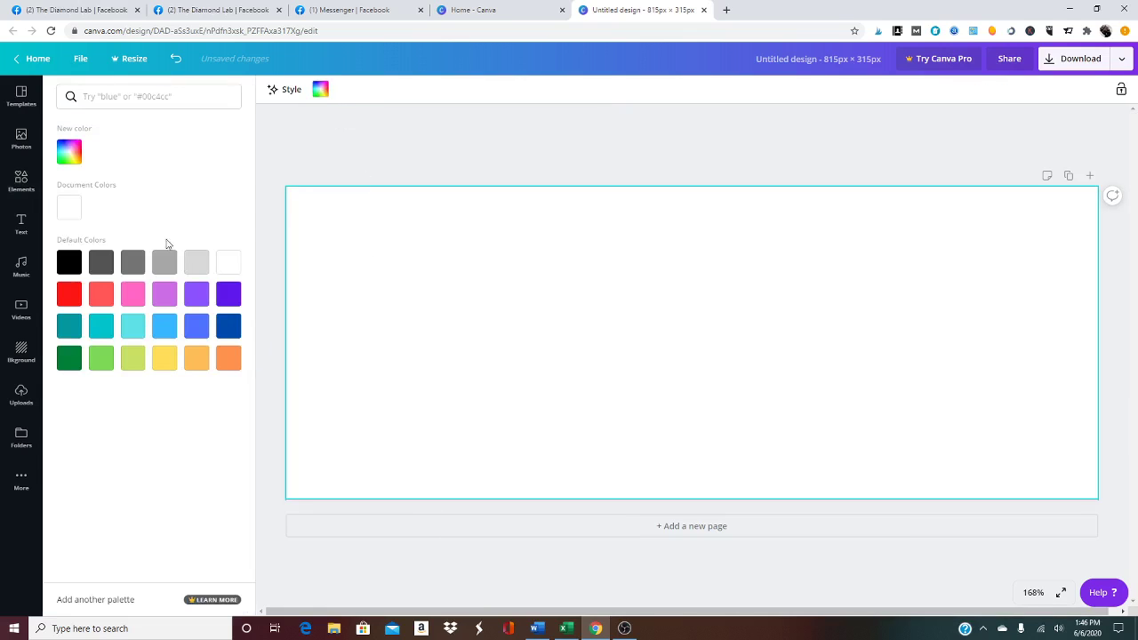
pyautogui.click(115, 94)
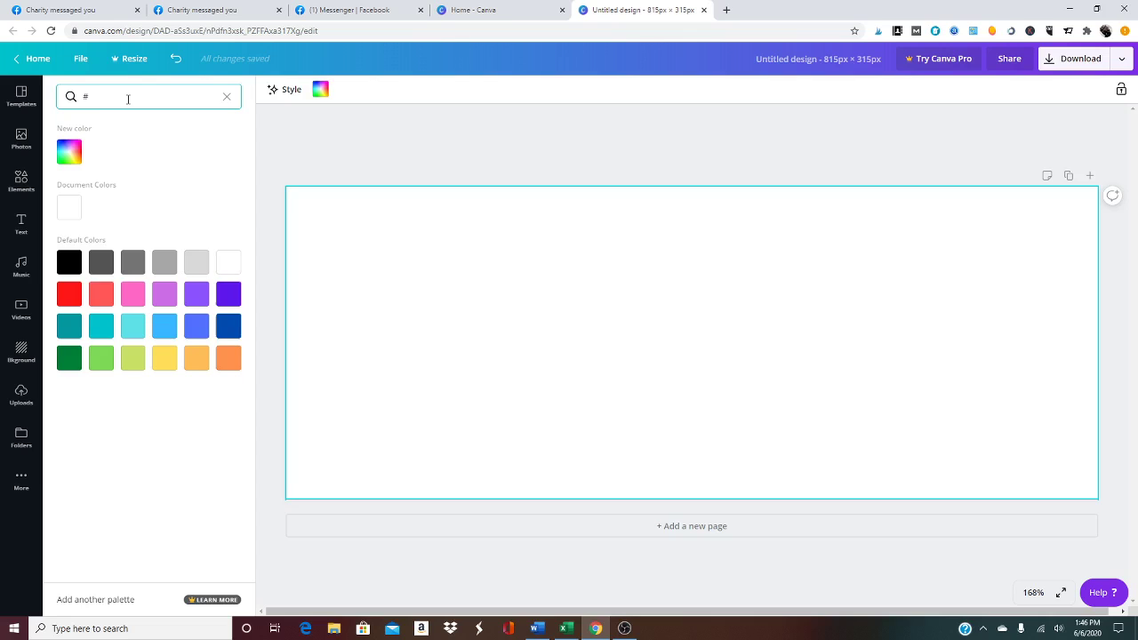
pyautogui.write('#3380')
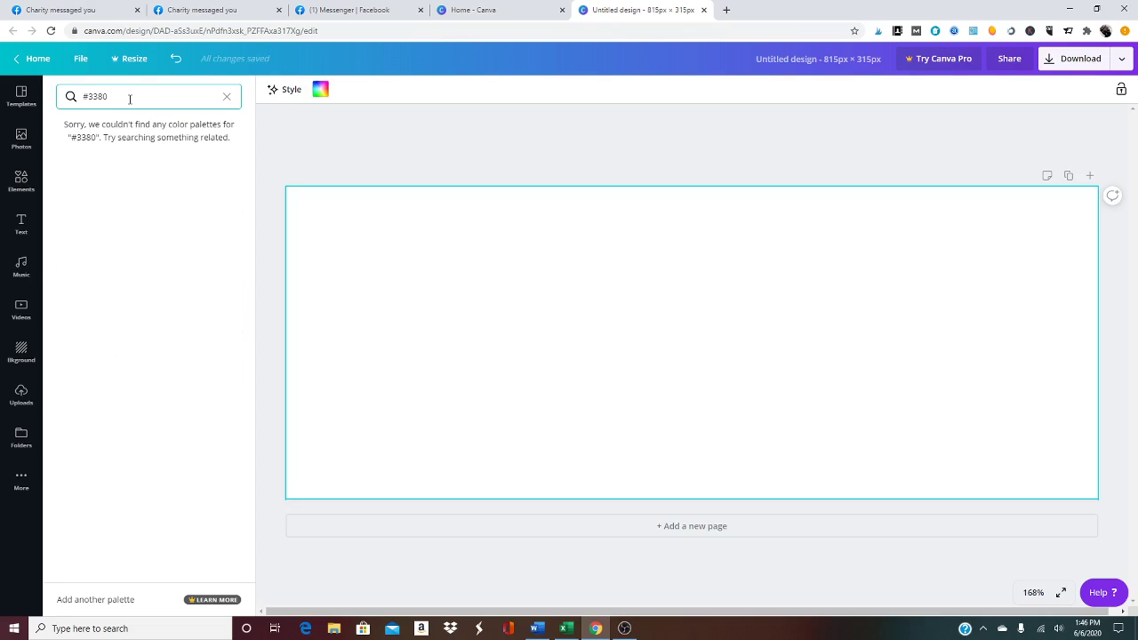
pyautogui.write('AE')
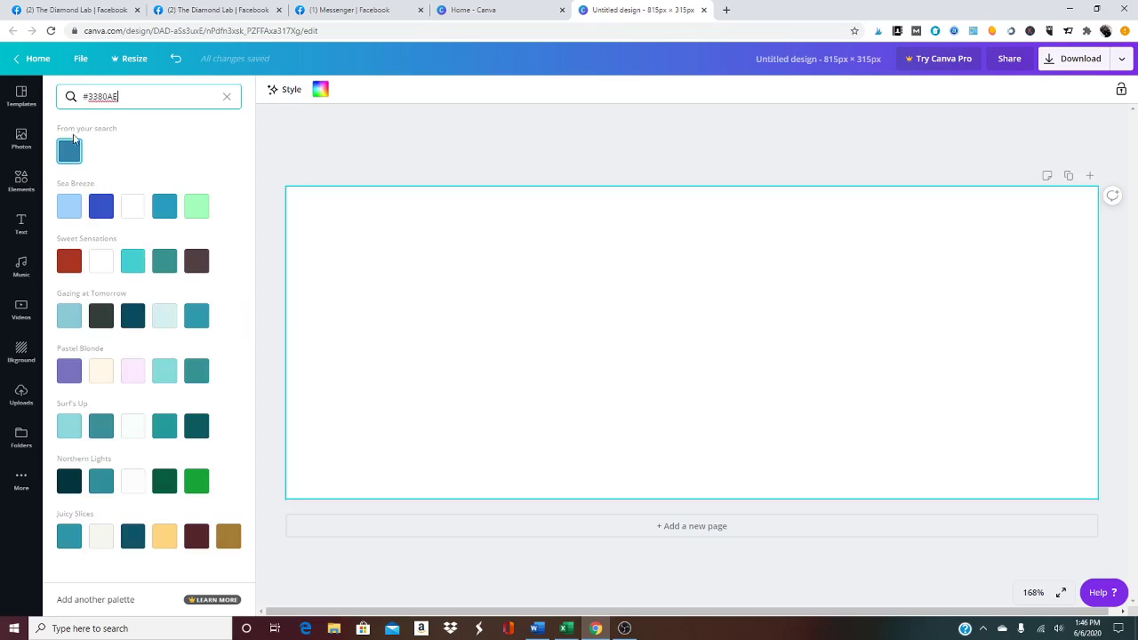
pyautogui.click(69, 149)
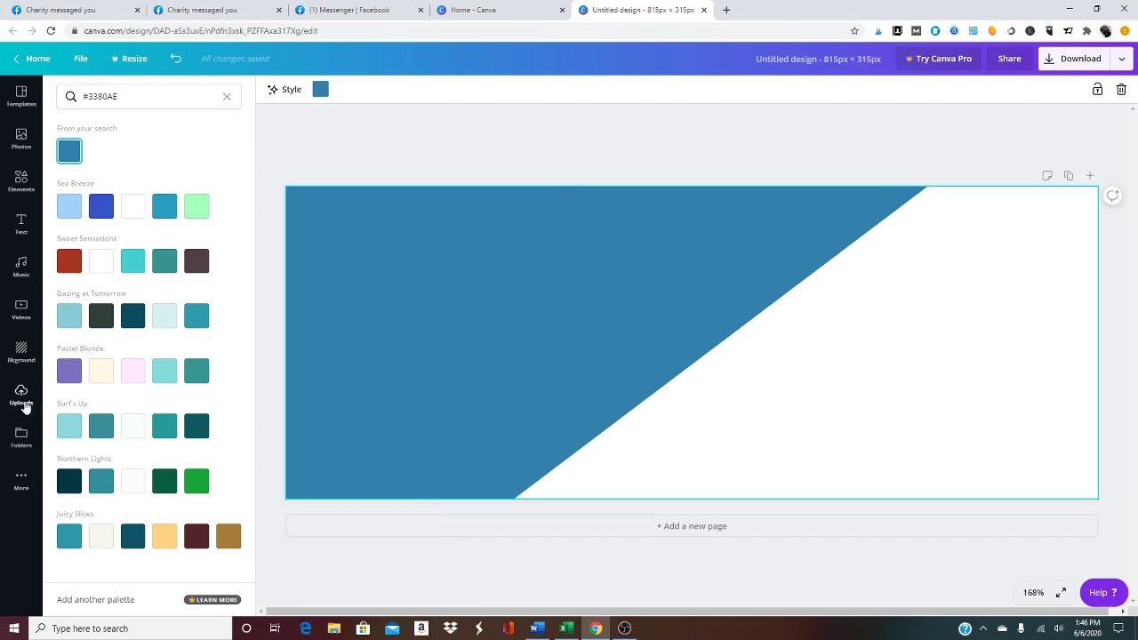
# Step: Add the uploaded shield logo, enlarge it and place it in the white corner
pyautogui.click(21, 400)
pyautogui.scroll(-3, 90, 360)
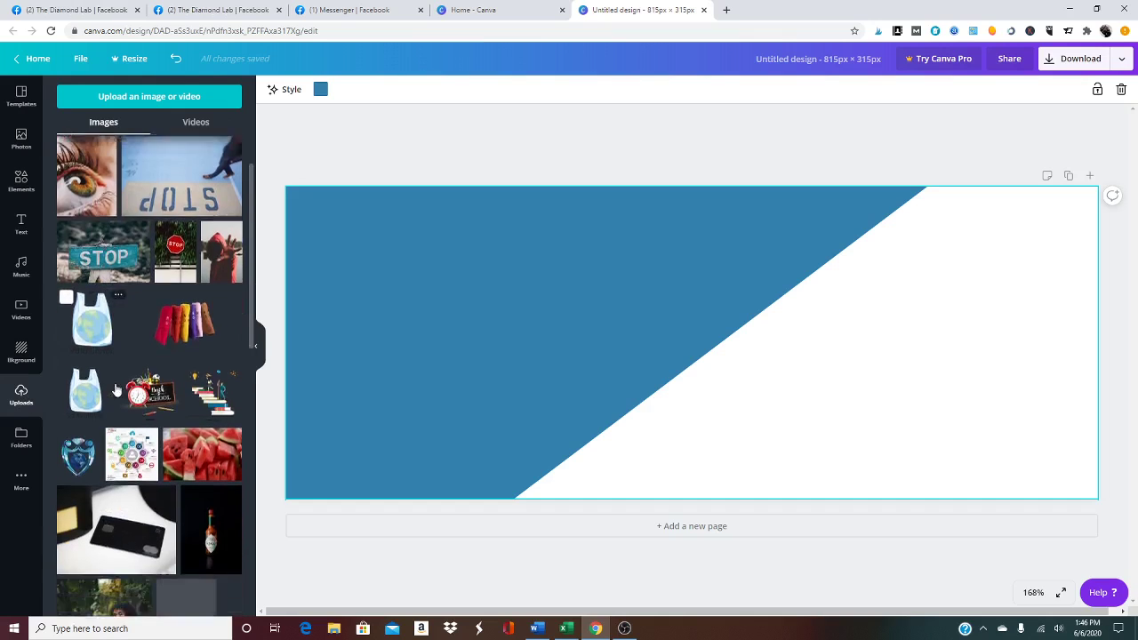
pyautogui.click(77, 293)
pyautogui.moveTo(729, 384); pyautogui.dragTo(977, 392)
pyautogui.moveTo(864, 442); pyautogui.dragTo(816, 499)
pyautogui.moveTo(892, 421); pyautogui.dragTo(948, 396)
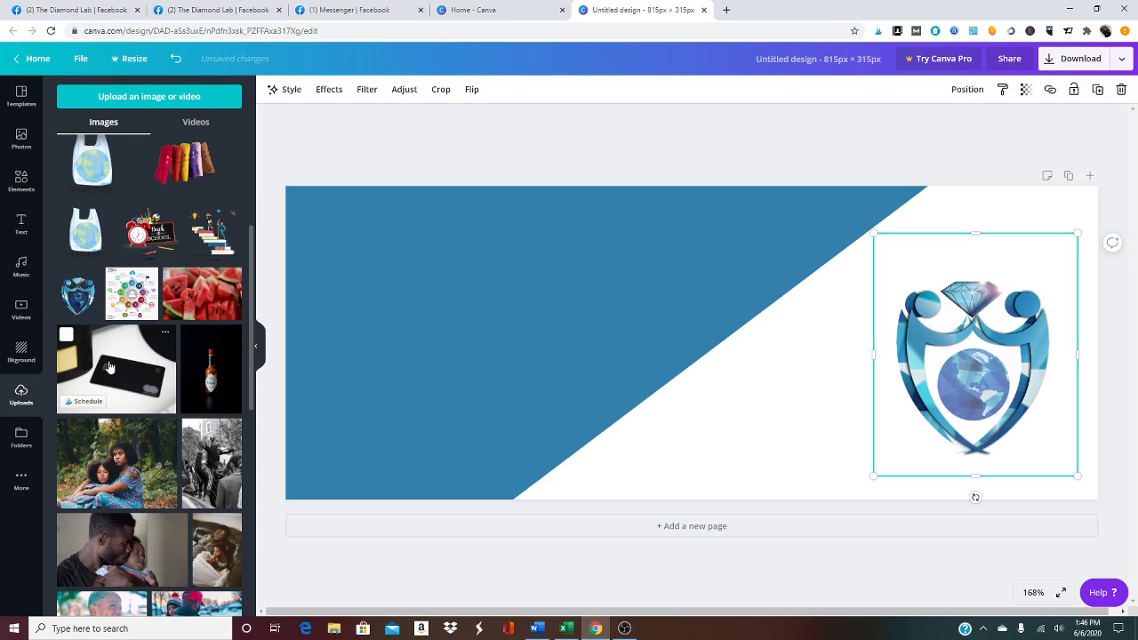
pyautogui.scroll(-5, 136, 403)
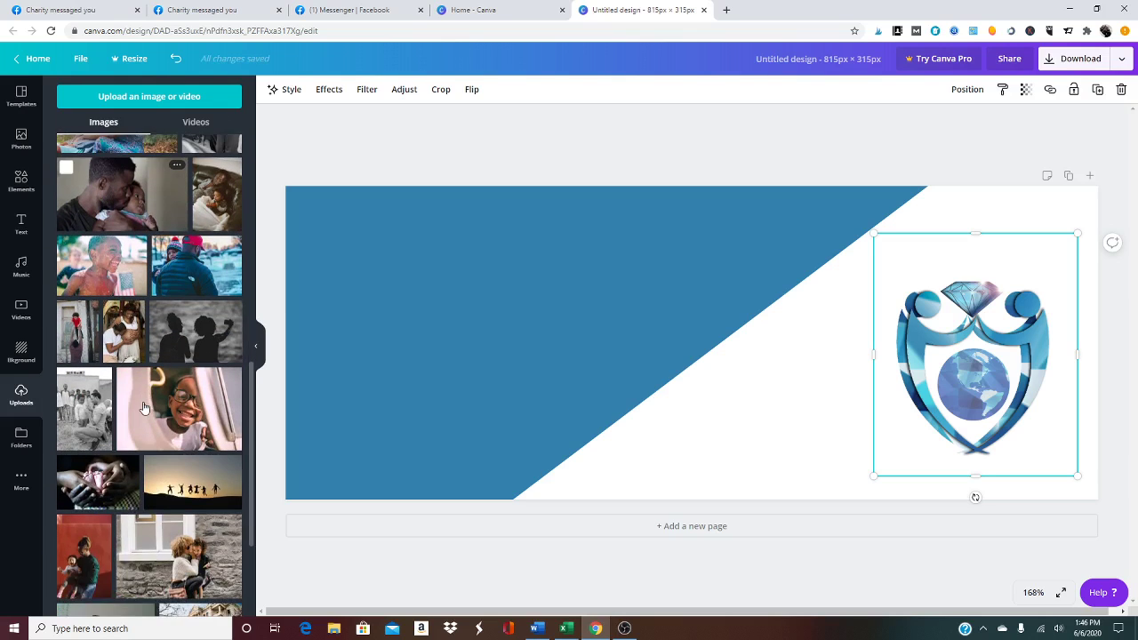
pyautogui.scroll(10, 144, 407)
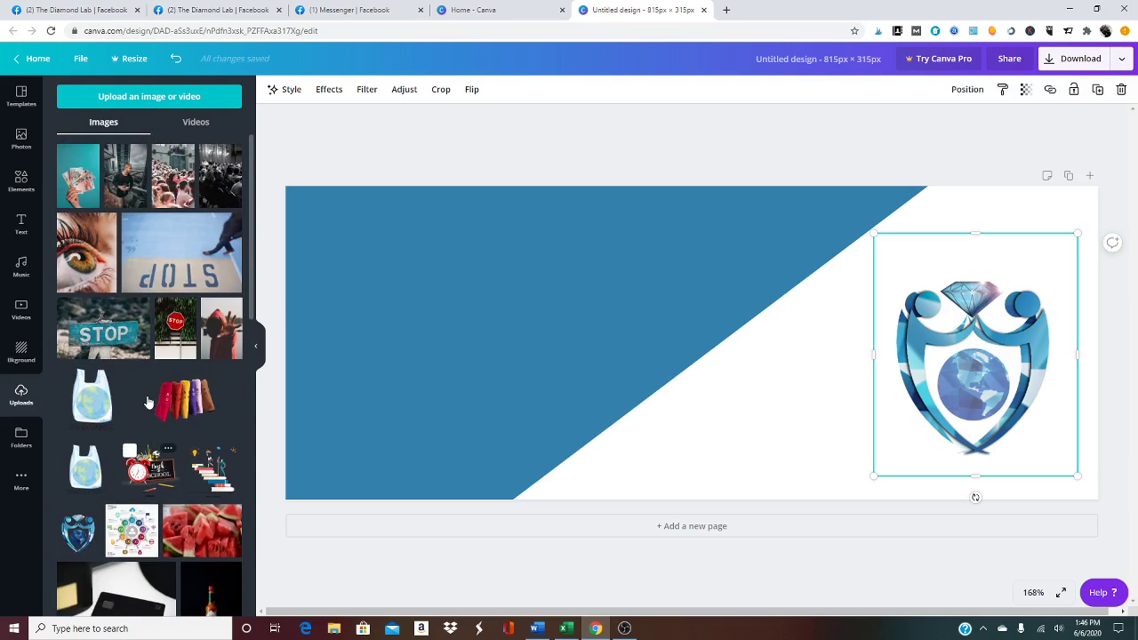
# Step: Browse Canva's stock photos for banner images
pyautogui.click(21, 140)
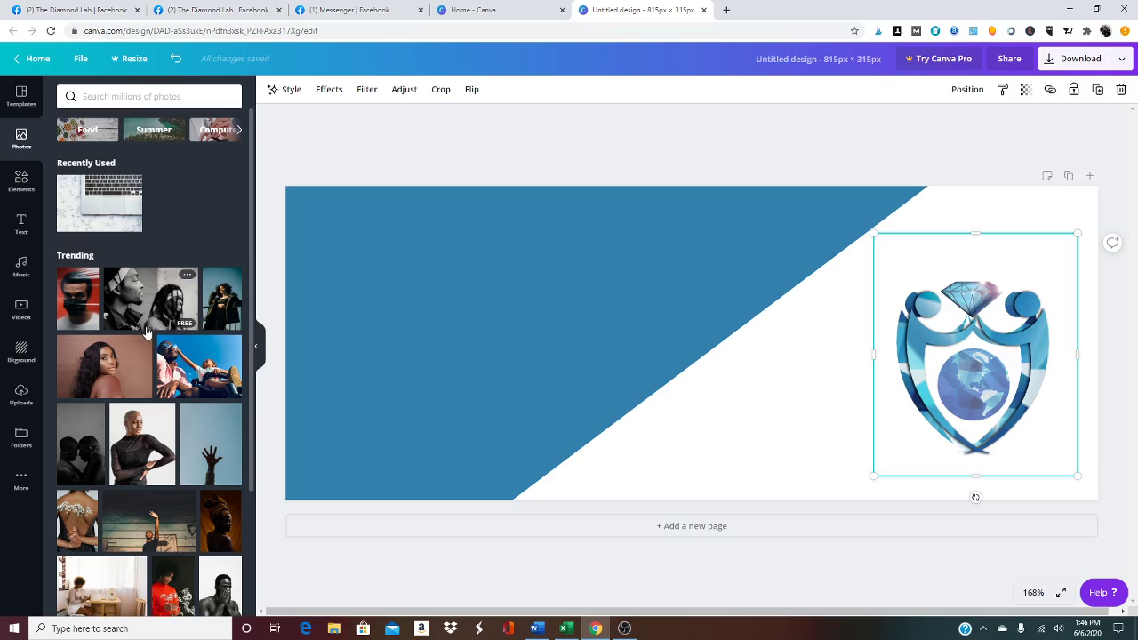
pyautogui.scroll(-10, 146, 346)
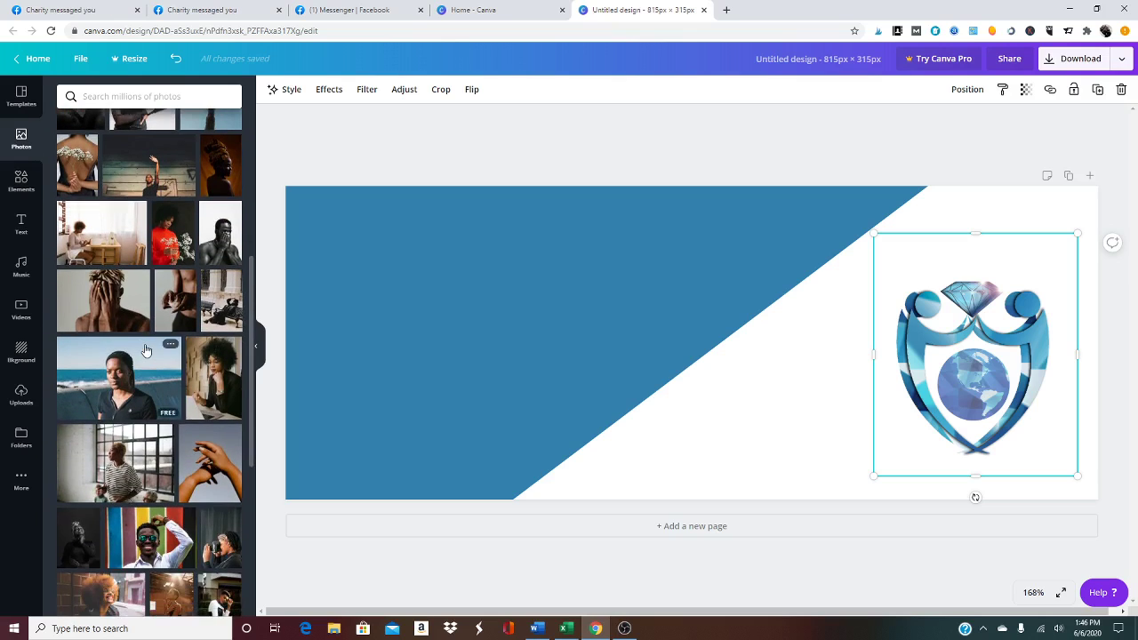
pyautogui.scroll(8, 133, 345)
pyautogui.scroll(1, 130, 345)
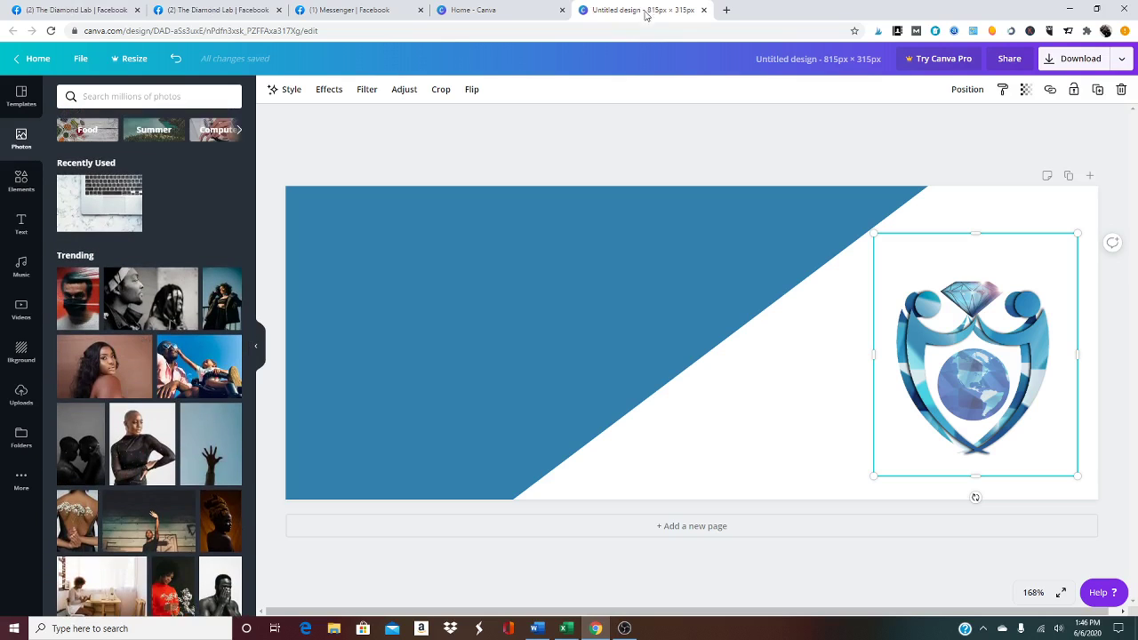
# Step: In a new tab, search Unsplash for 'business' photos
pyautogui.click(727, 11)
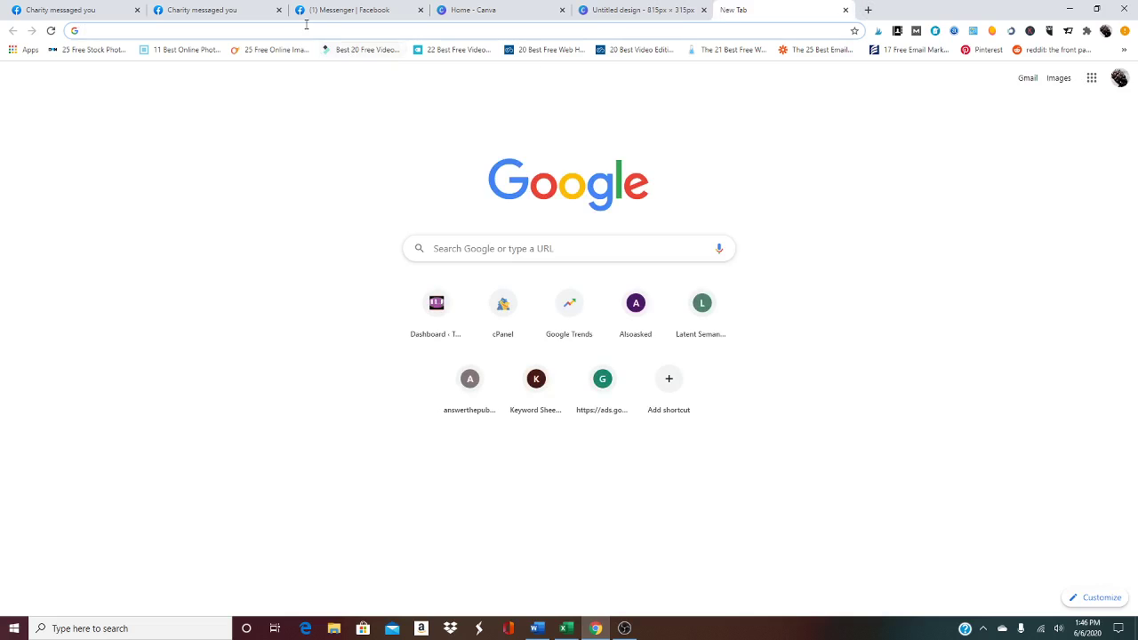
pyautogui.write('unsplash')
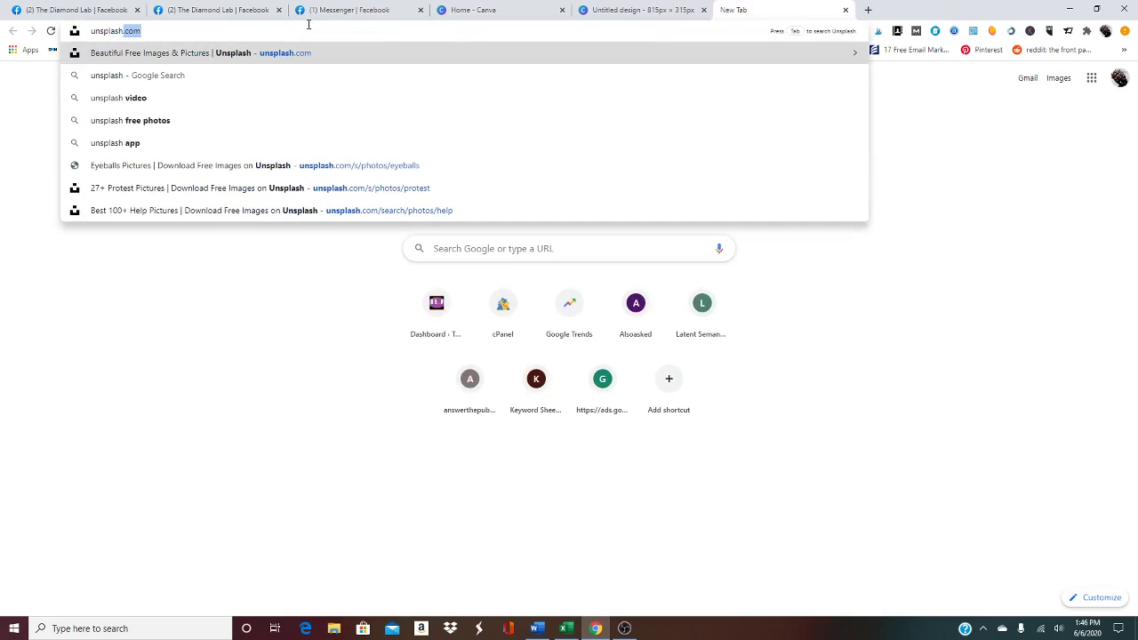
pyautogui.click(299, 56)
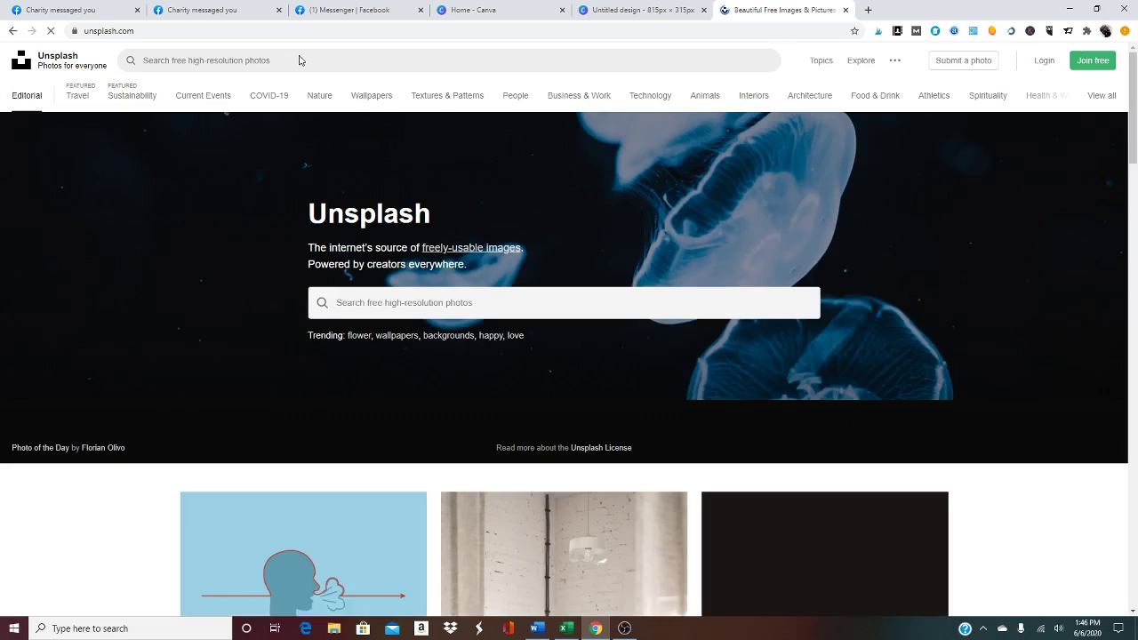
pyautogui.click(375, 302)
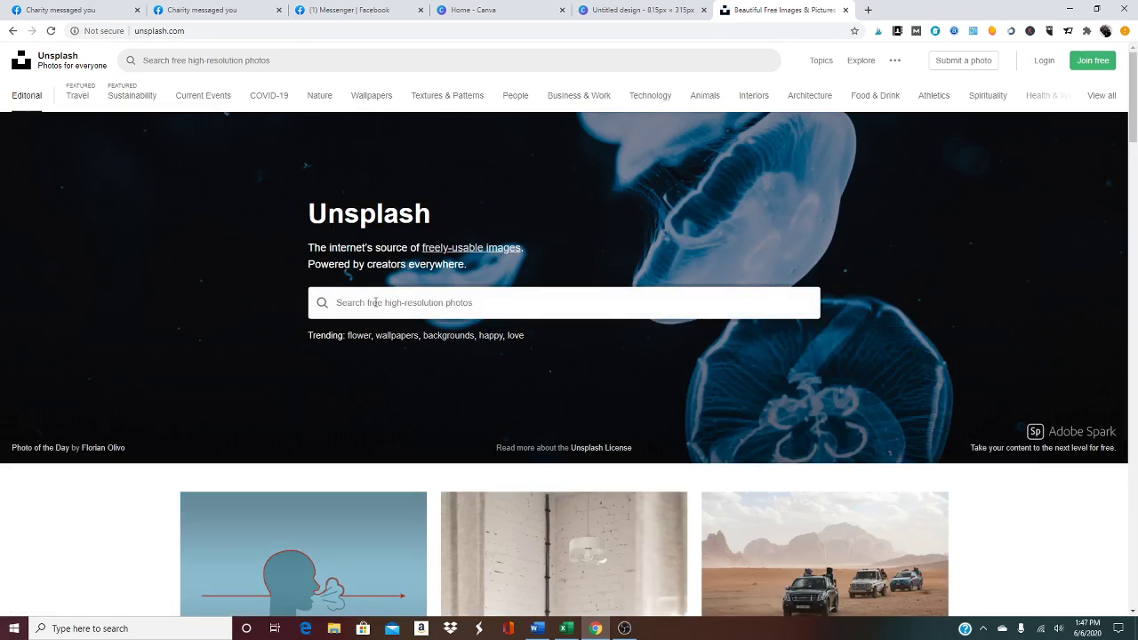
pyautogui.write('busines')
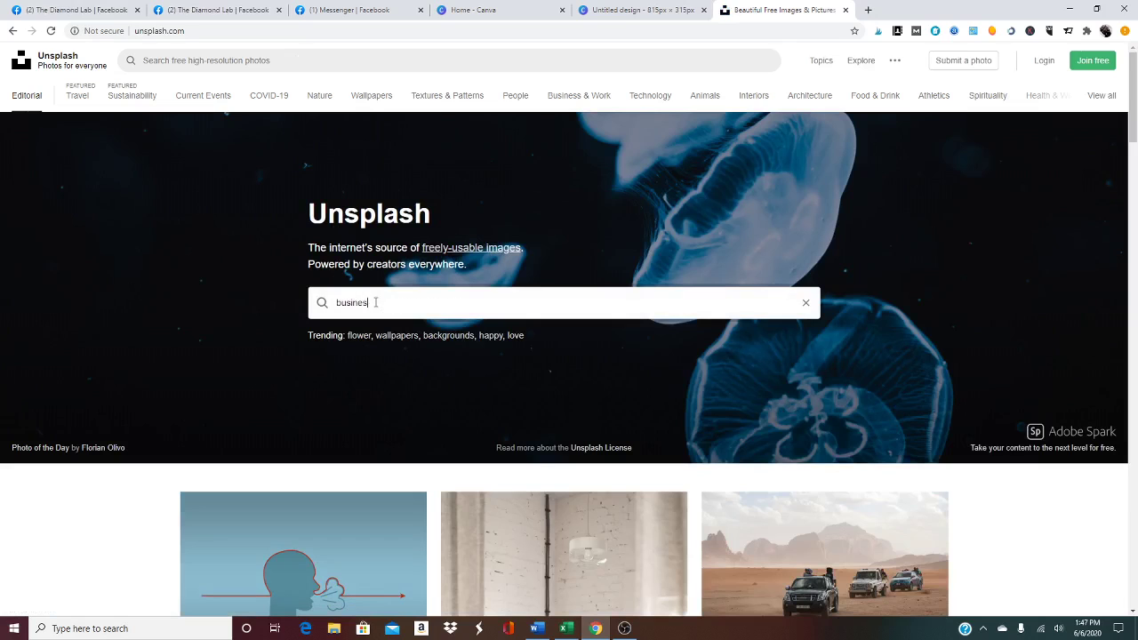
pyautogui.write('s')
pyautogui.press('Return')
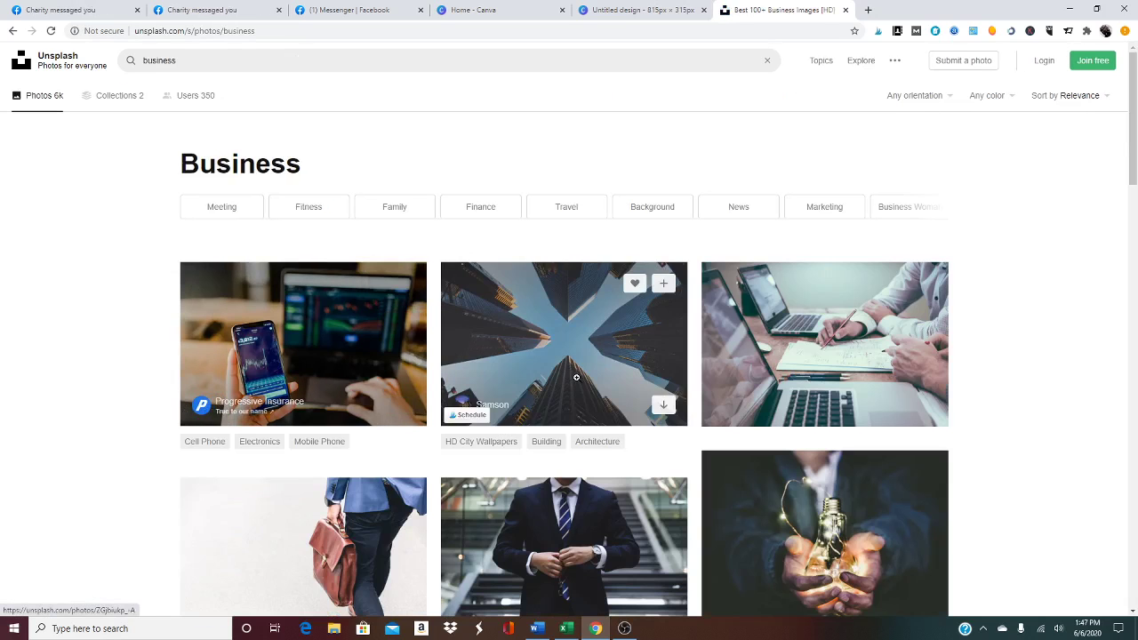
# Step: Download the upward-looking skyscraper photo for free and dismiss the thank-you popup
pyautogui.click(637, 359)
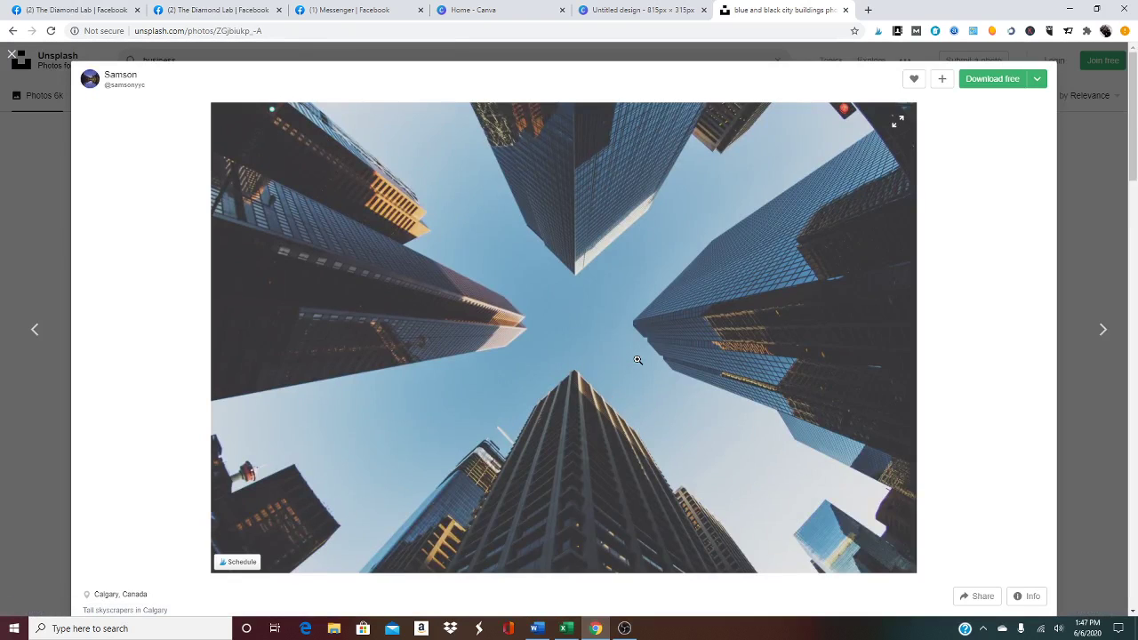
pyautogui.click(989, 80)
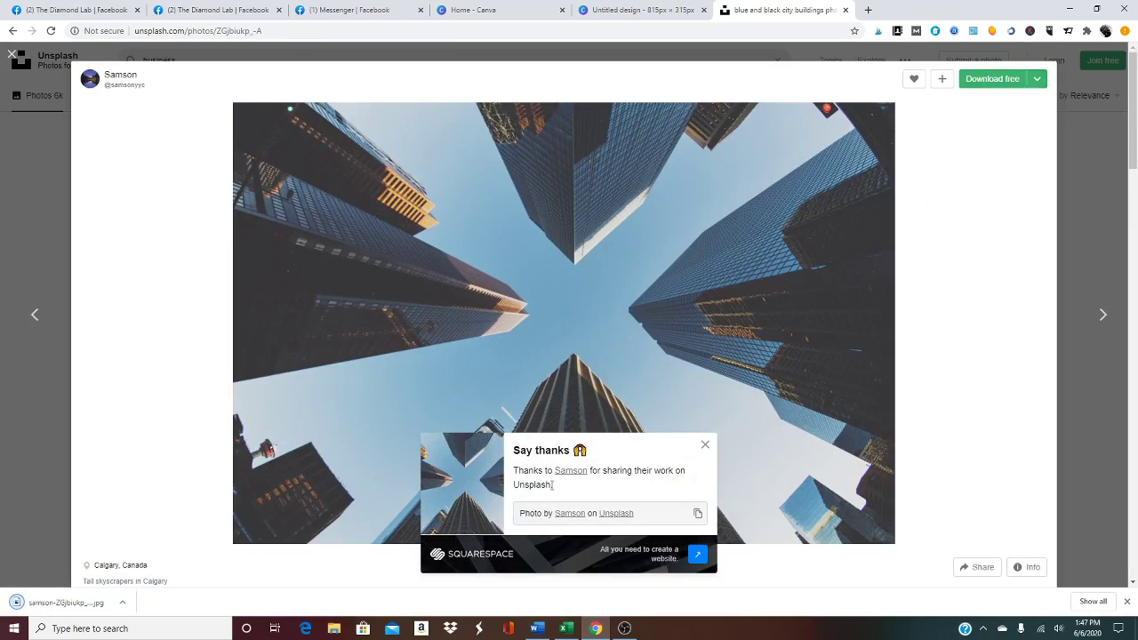
pyautogui.click(698, 512)
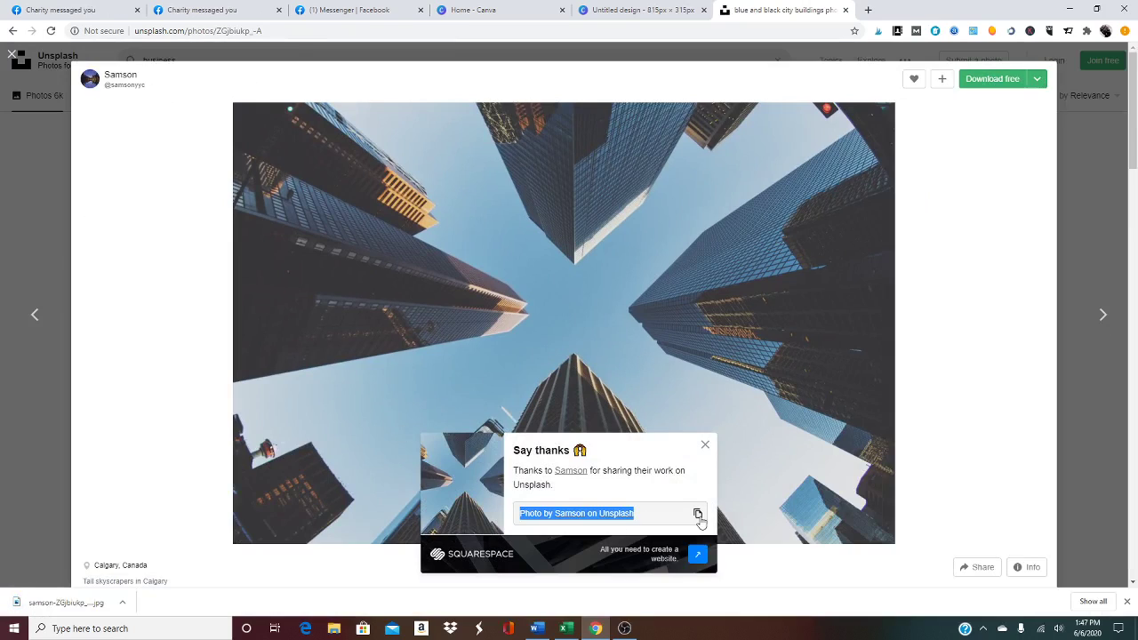
pyautogui.click(704, 447)
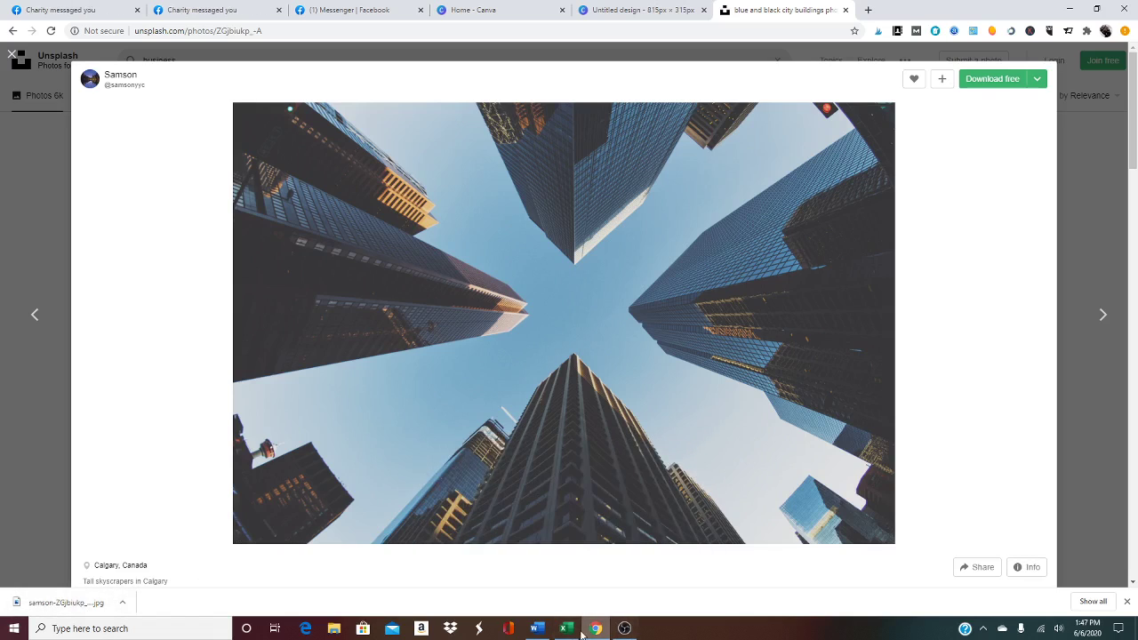
# Step: Upload samson-ZGjbiukp_-A-unsplash from Downloads into Canva's Uploads
pyautogui.click(625, 12)
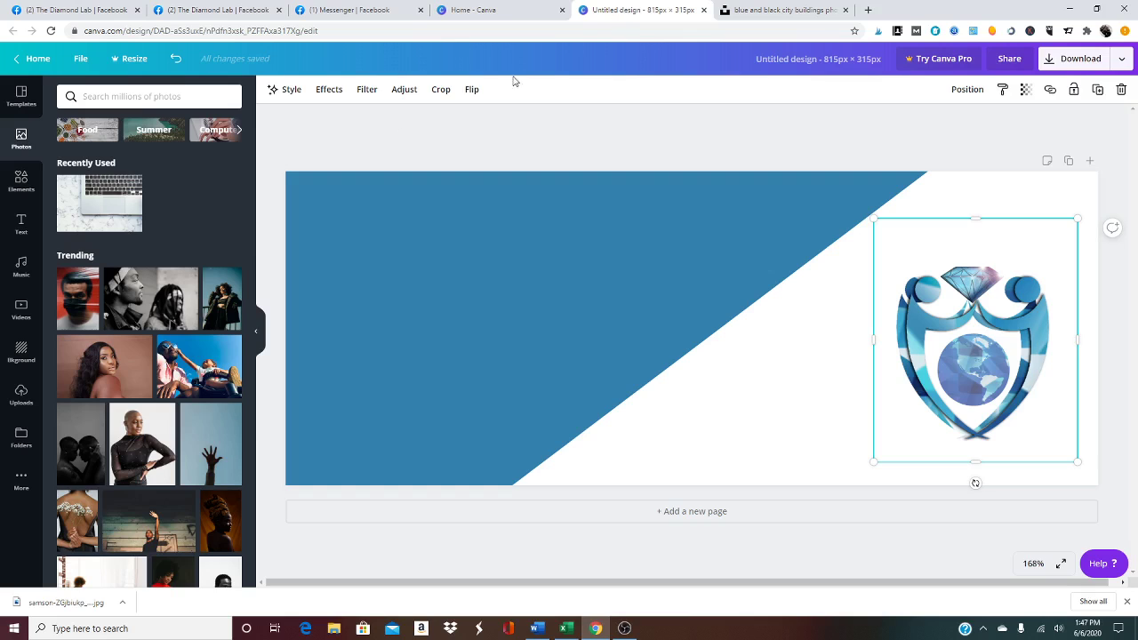
pyautogui.click(21, 394)
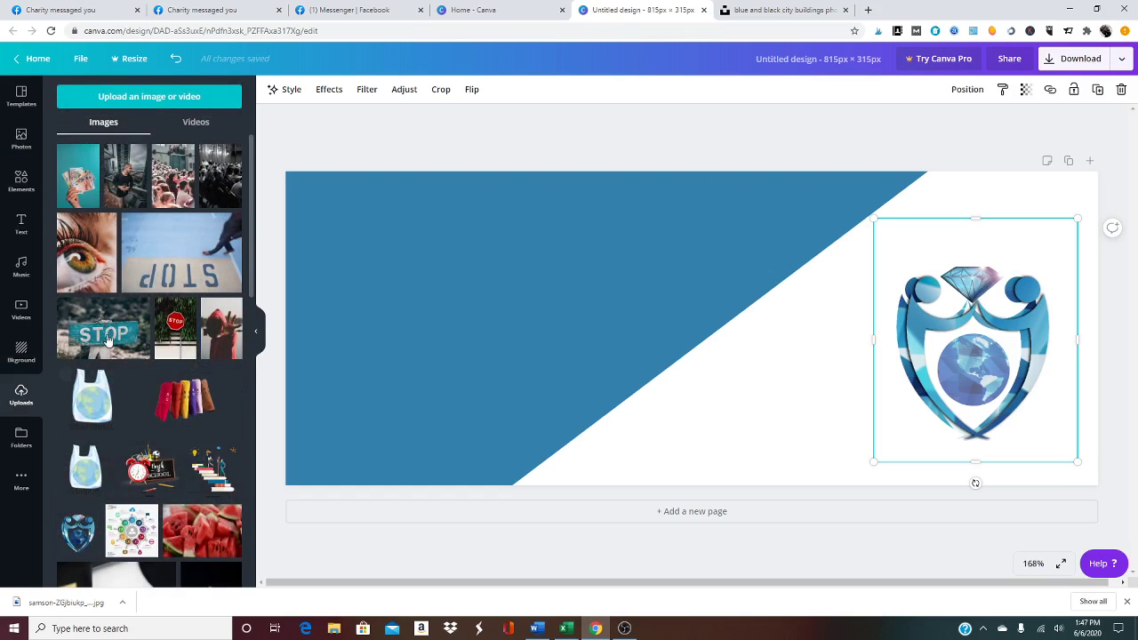
pyautogui.click(115, 98)
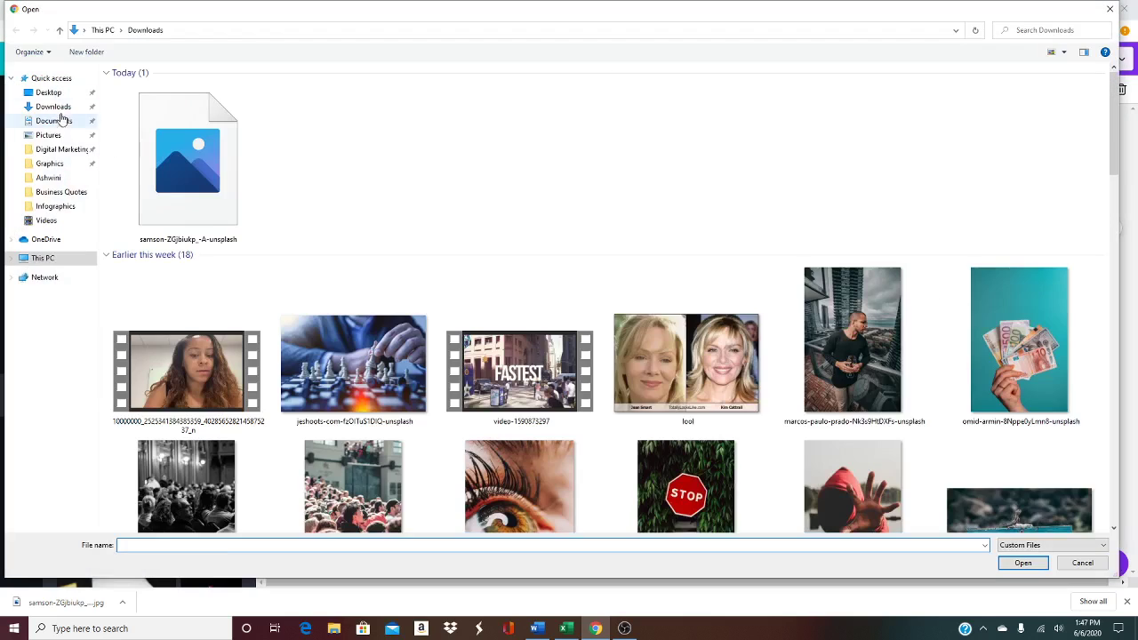
pyautogui.click(229, 163)
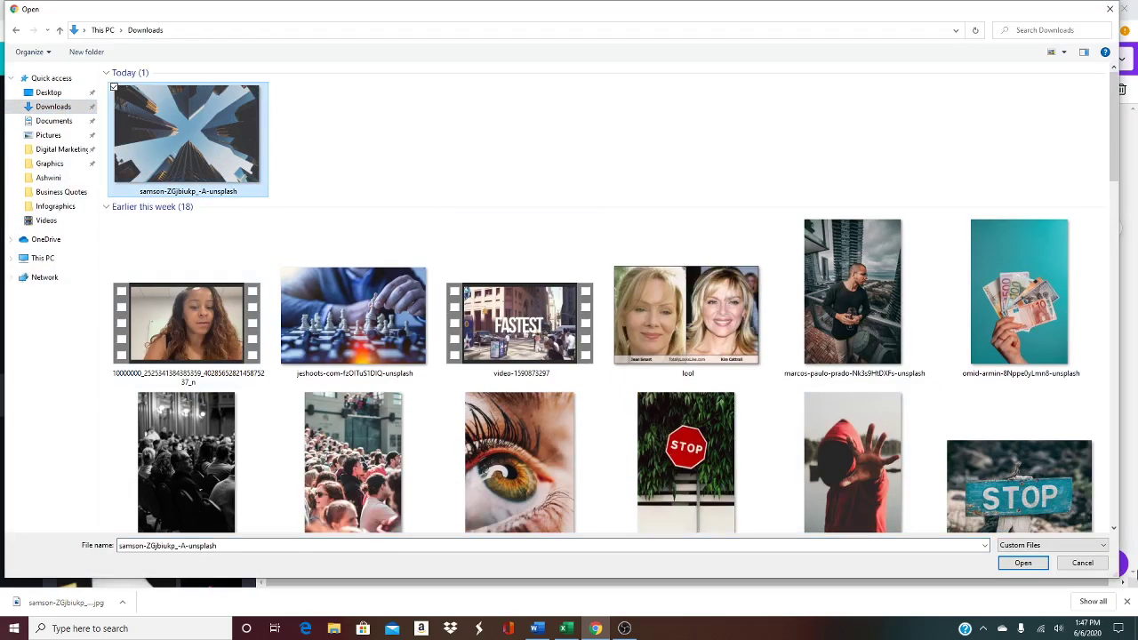
pyautogui.click(1023, 563)
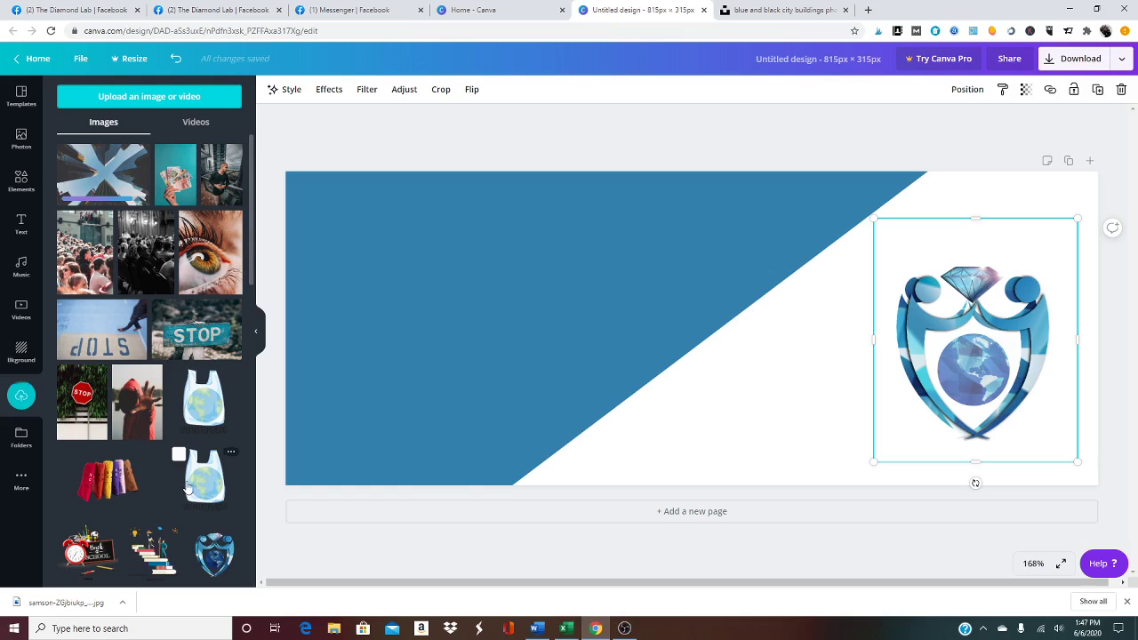
pyautogui.scroll(-5, 192, 483)
# Step: Add the bookshelf photo, shrink it and place it at the blue area's upper left
pyautogui.scroll(-10, 192, 482)
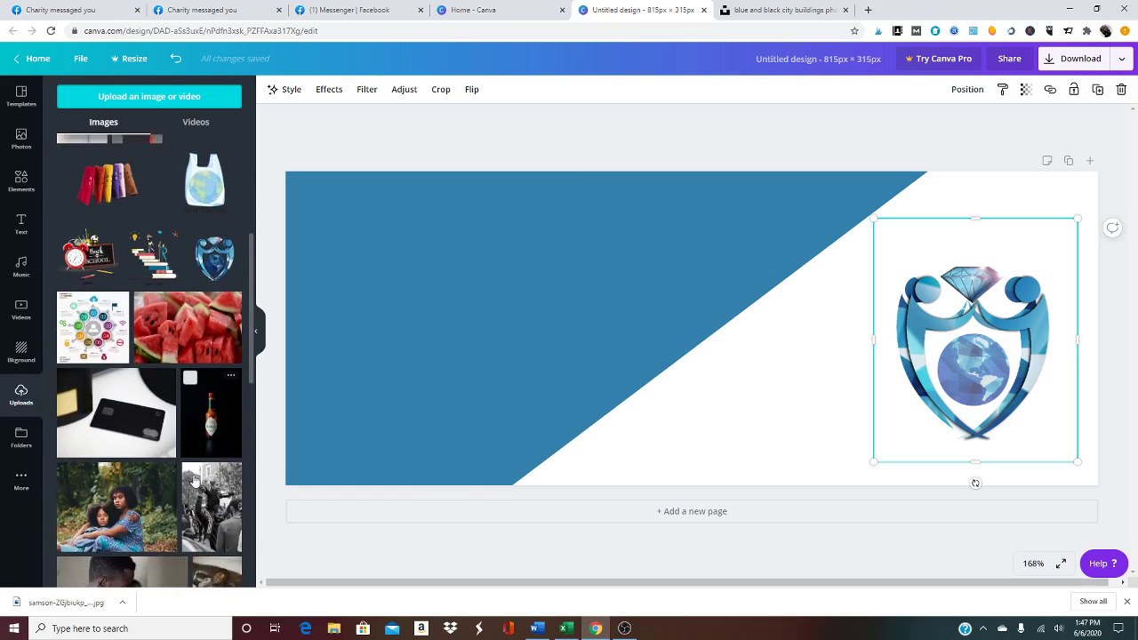
pyautogui.scroll(-15, 194, 479)
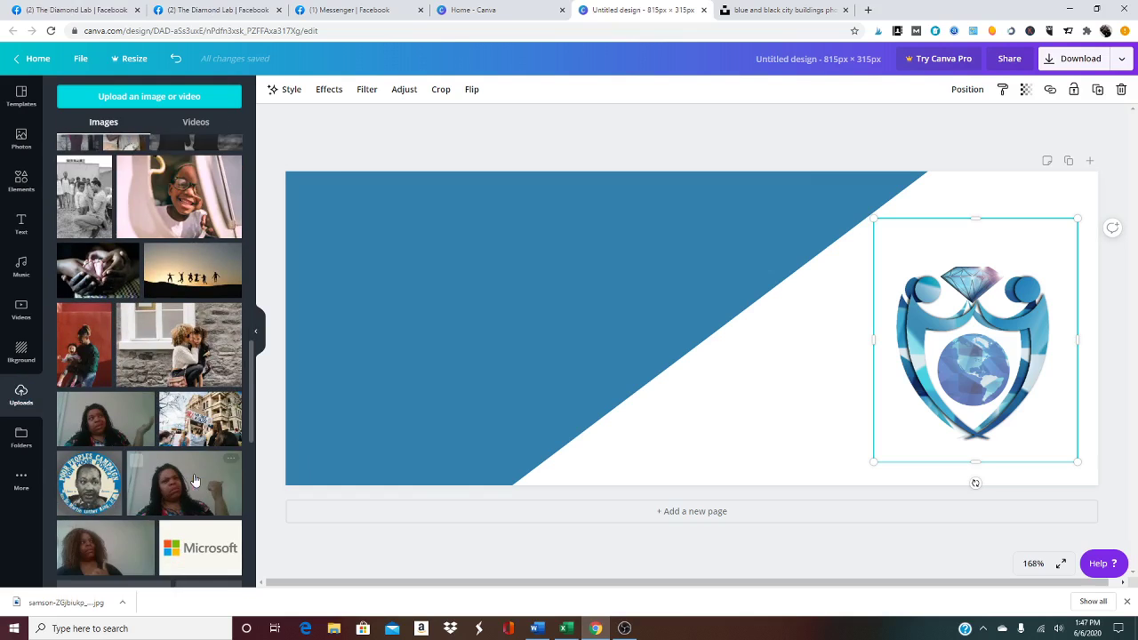
pyautogui.scroll(-10, 195, 479)
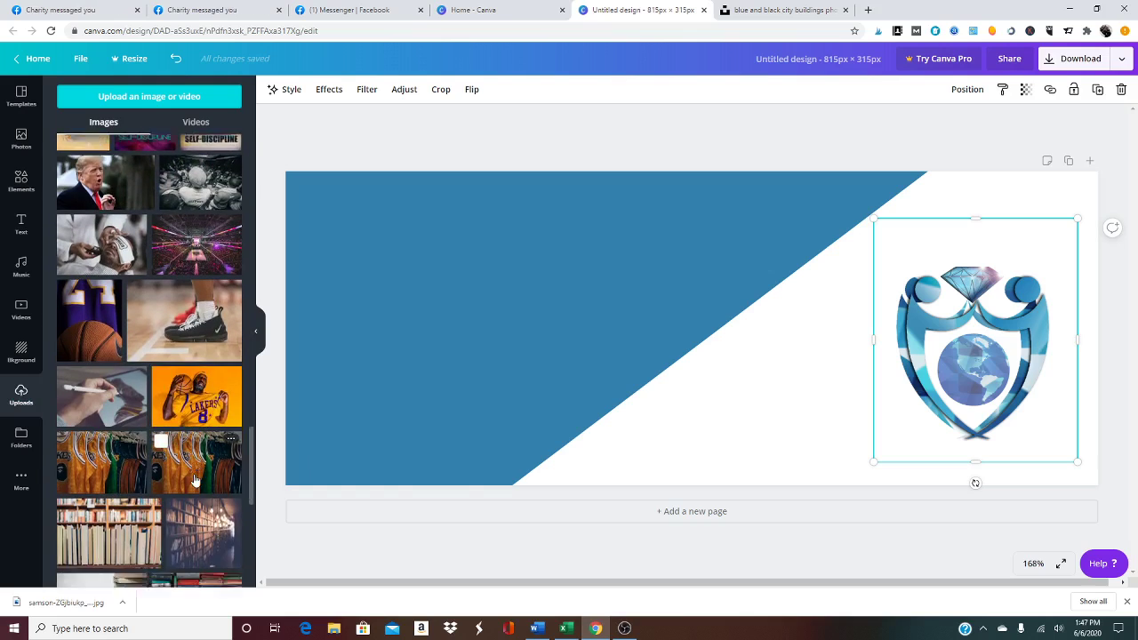
pyautogui.scroll(-2, 194, 480)
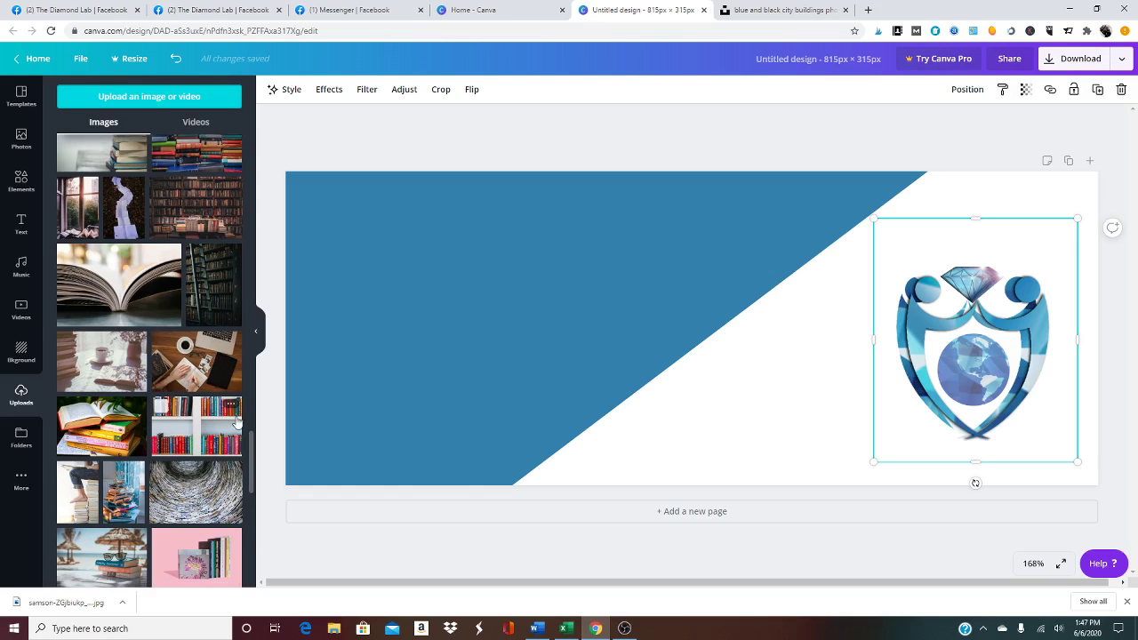
pyautogui.click(194, 426)
pyautogui.moveTo(767, 358); pyautogui.dragTo(597, 371)
pyautogui.moveTo(658, 426); pyautogui.dragTo(535, 342)
pyautogui.moveTo(444, 302); pyautogui.dragTo(465, 319)
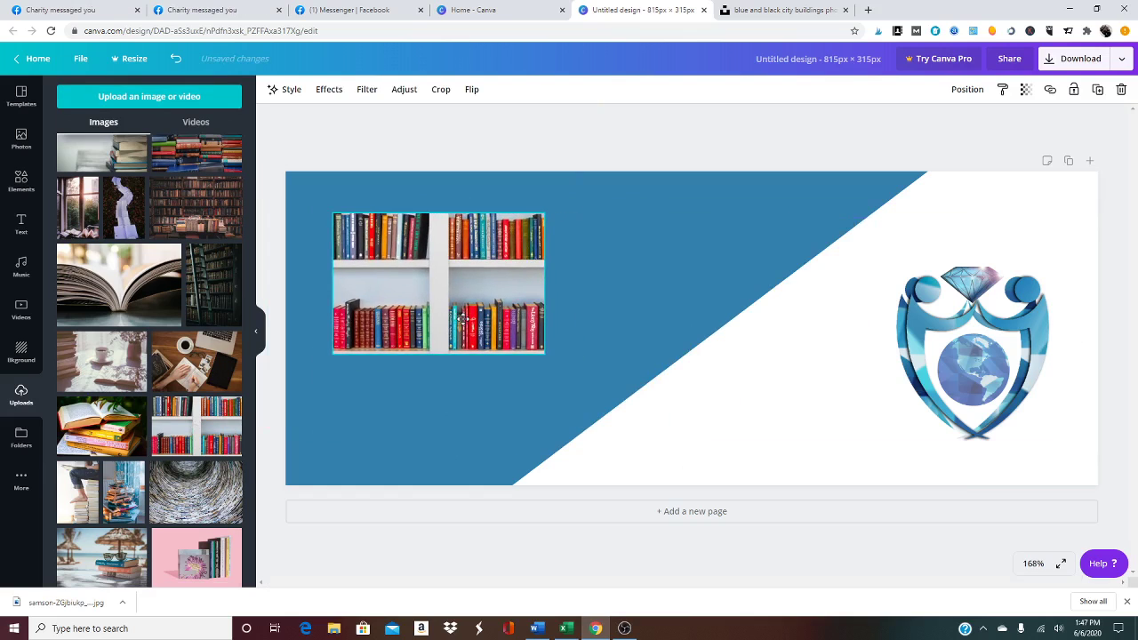
pyautogui.click(461, 318)
# Step: Add the skyscraper photo, shrink it to about 221 × 147 and overlap the bookshelf
pyautogui.scroll(-8, 227, 320)
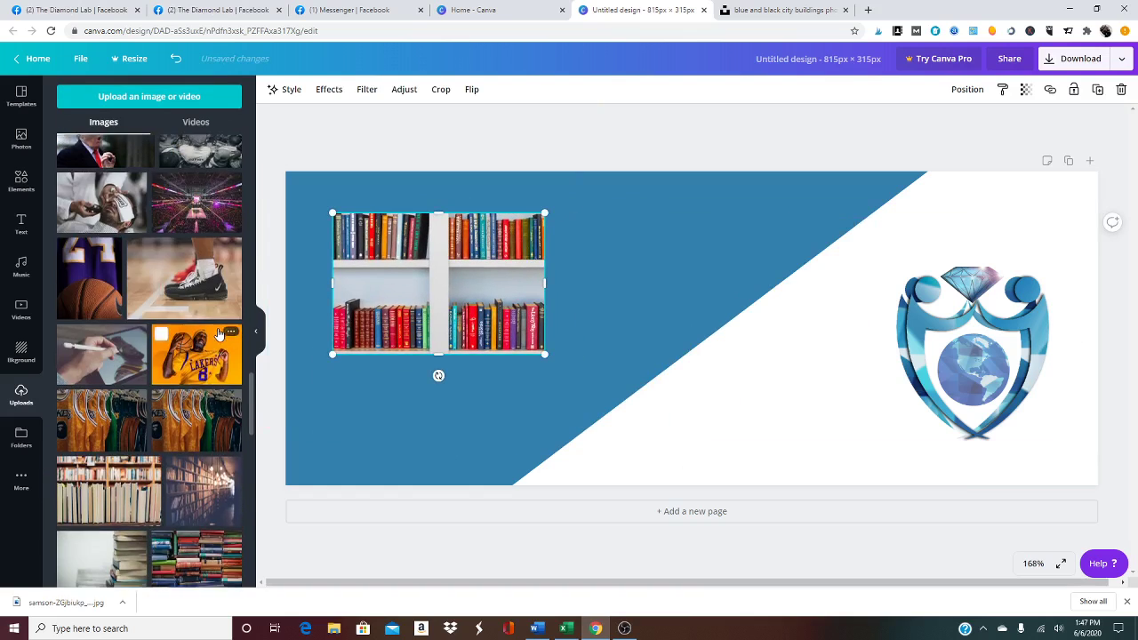
pyautogui.scroll(15, 220, 333)
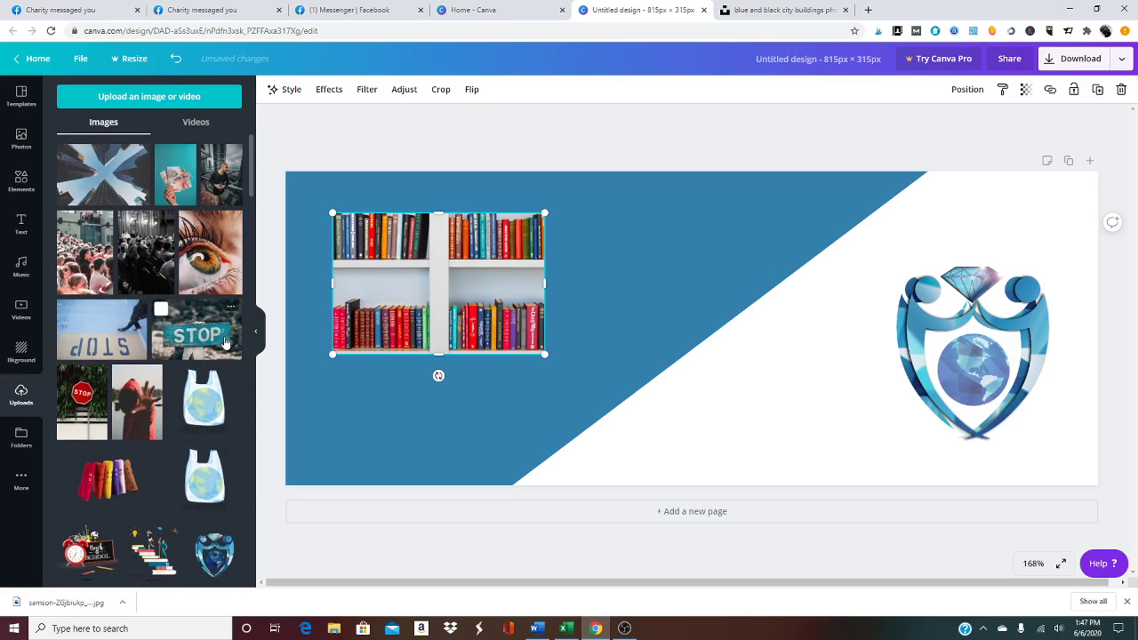
pyautogui.click(67, 153)
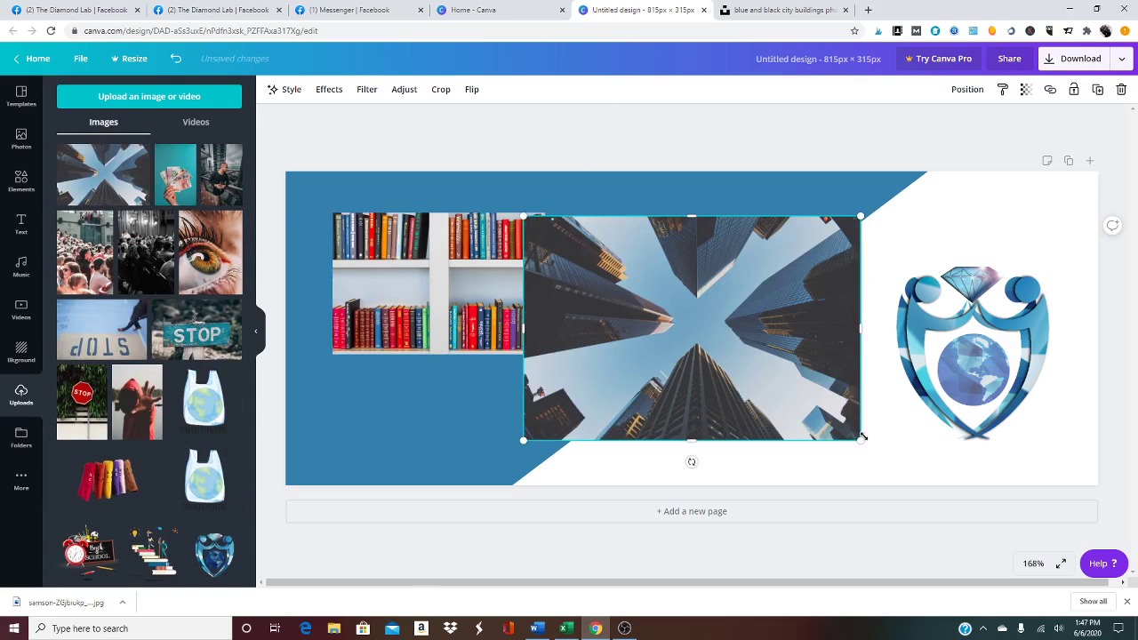
pyautogui.moveTo(824, 416); pyautogui.dragTo(770, 355)
pyautogui.moveTo(569, 288); pyautogui.dragTo(463, 313)
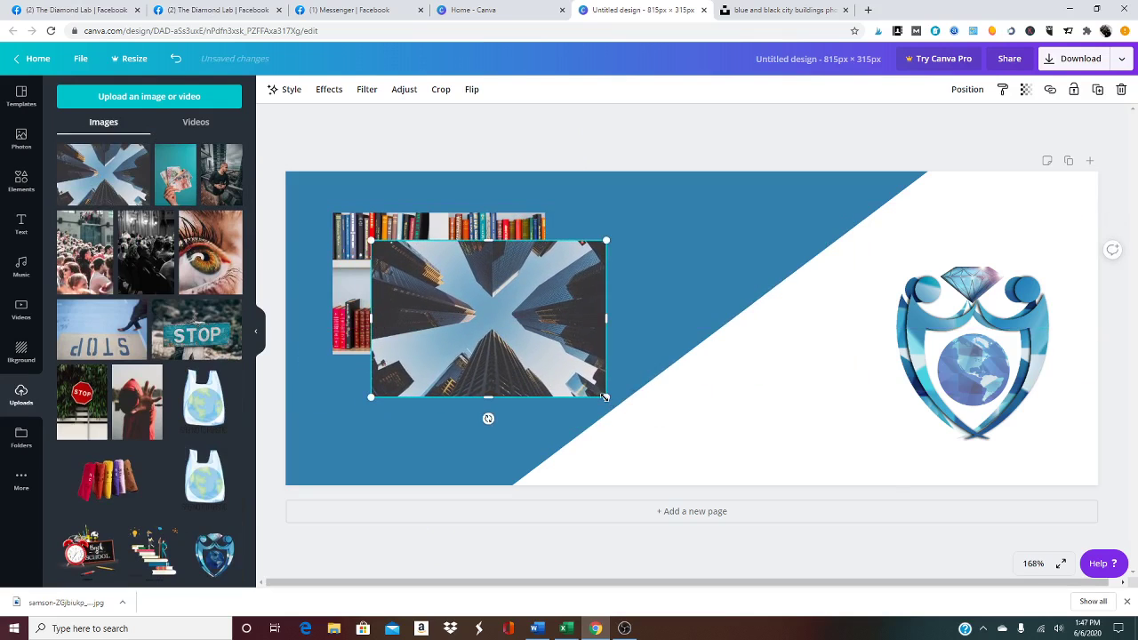
pyautogui.moveTo(606, 397); pyautogui.dragTo(574, 375)
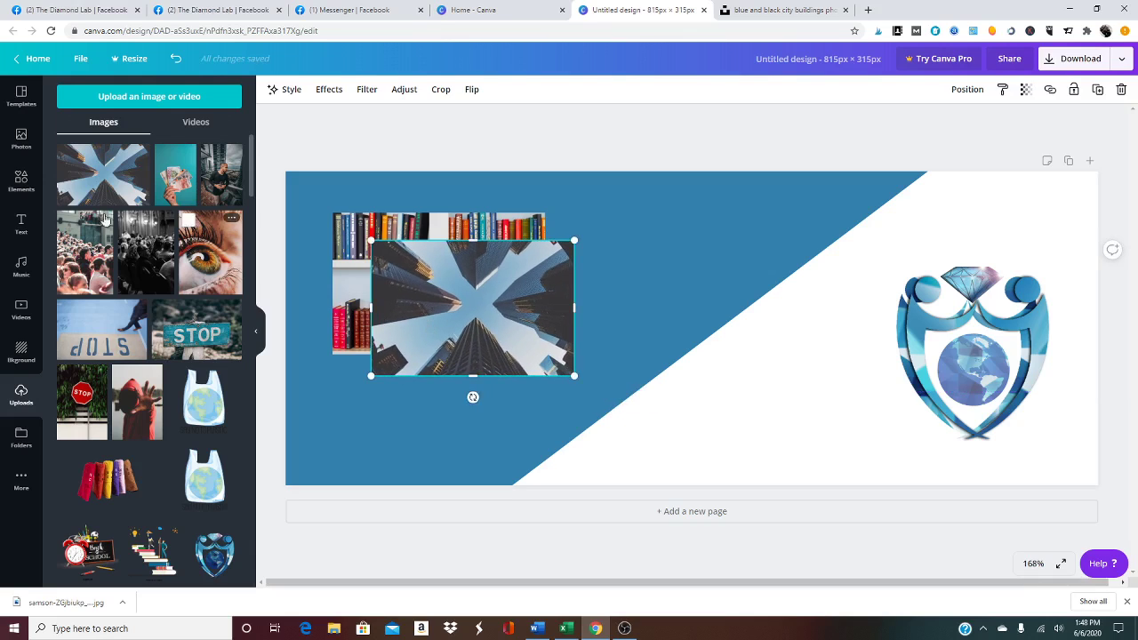
# Step: Add a heading box on the diagonal right of the photo, widened to fit one line
pyautogui.click(21, 224)
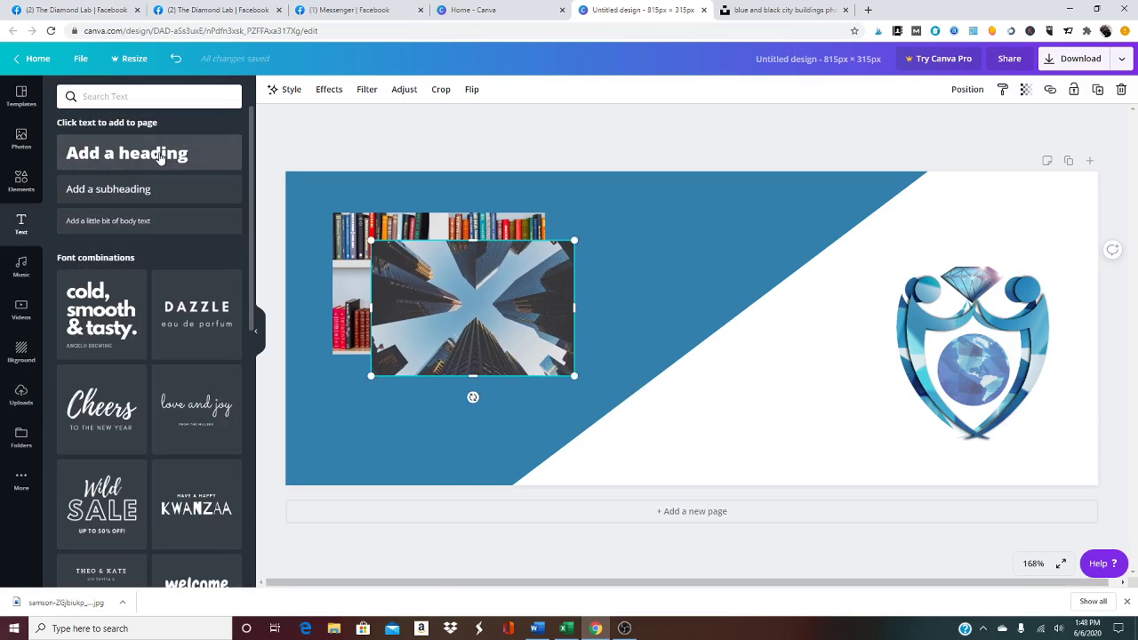
pyautogui.moveTo(157, 152); pyautogui.dragTo(553, 411)
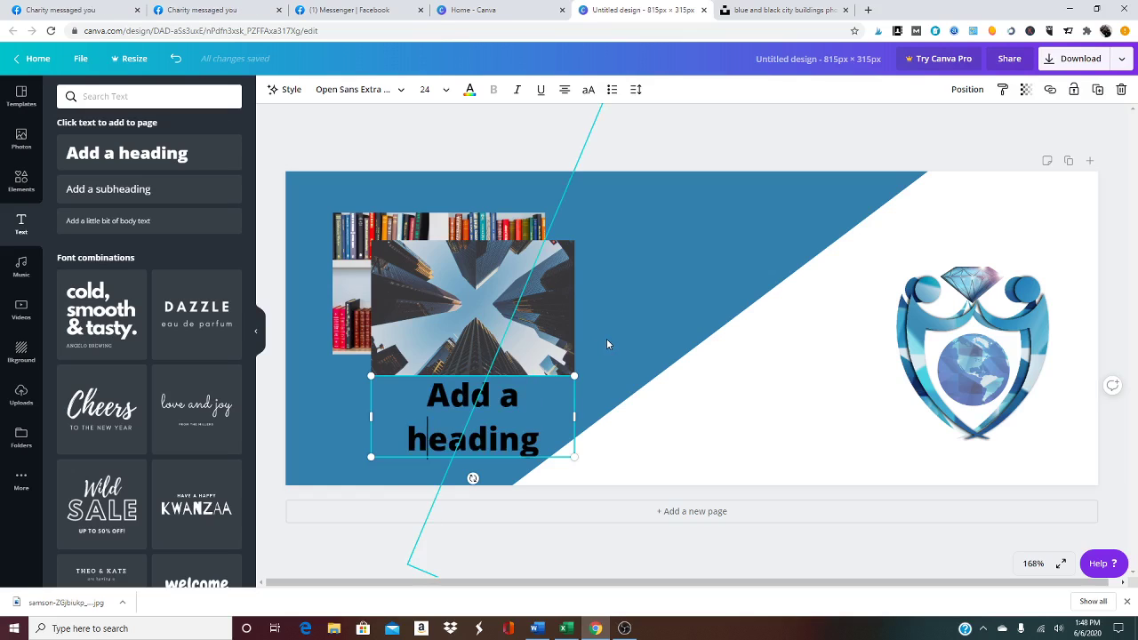
pyautogui.click(388, 402)
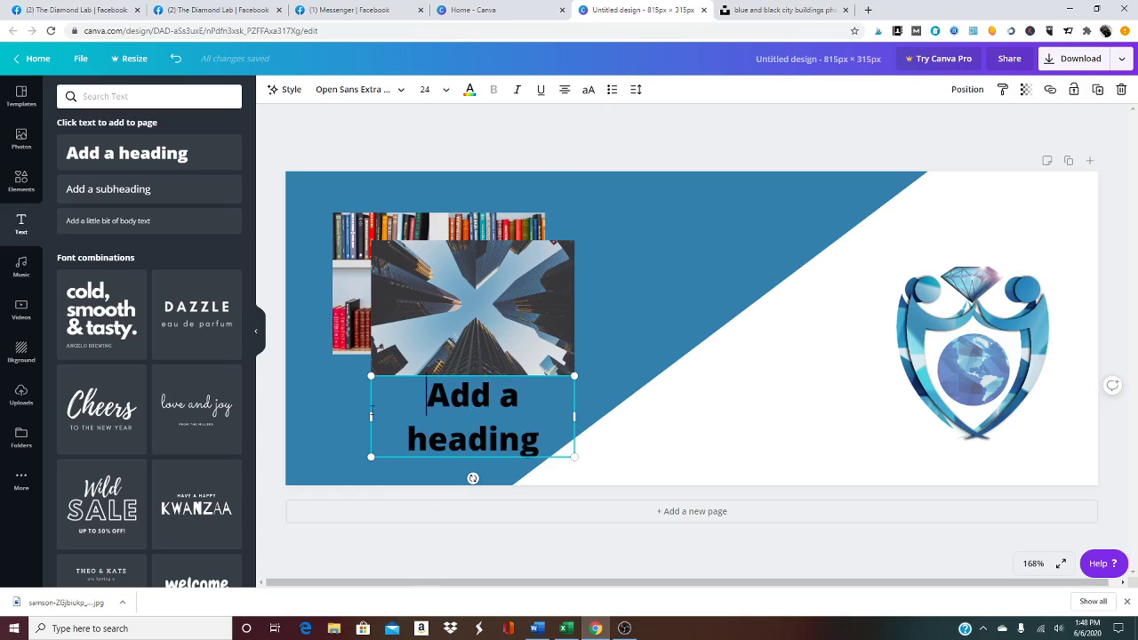
pyautogui.click(347, 470)
pyautogui.click(391, 433)
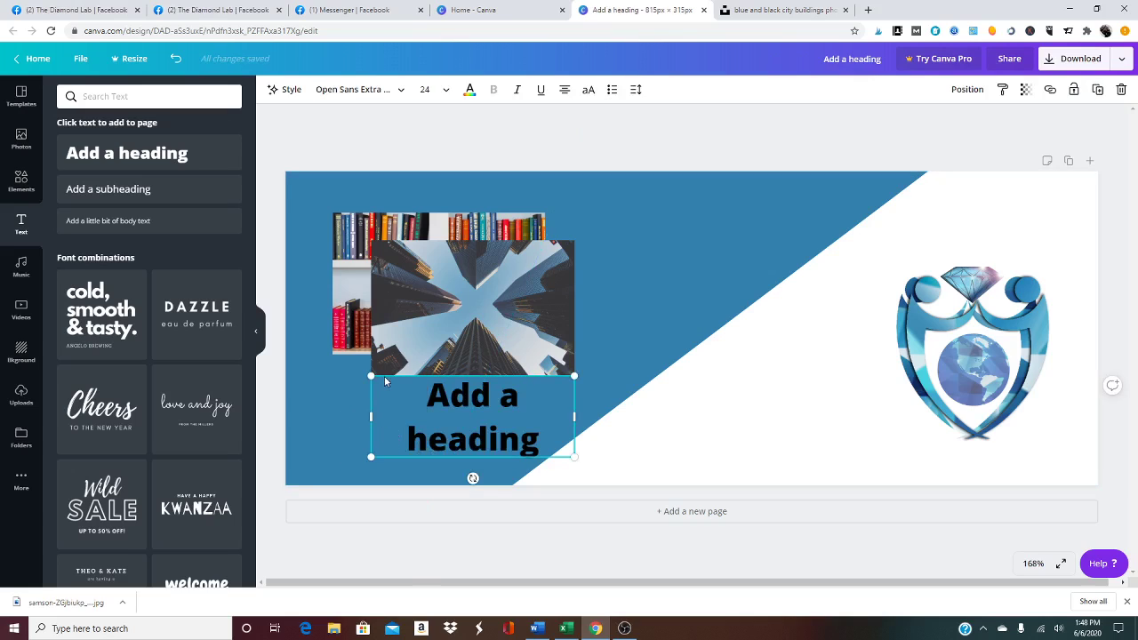
pyautogui.moveTo(466, 401); pyautogui.dragTo(655, 294)
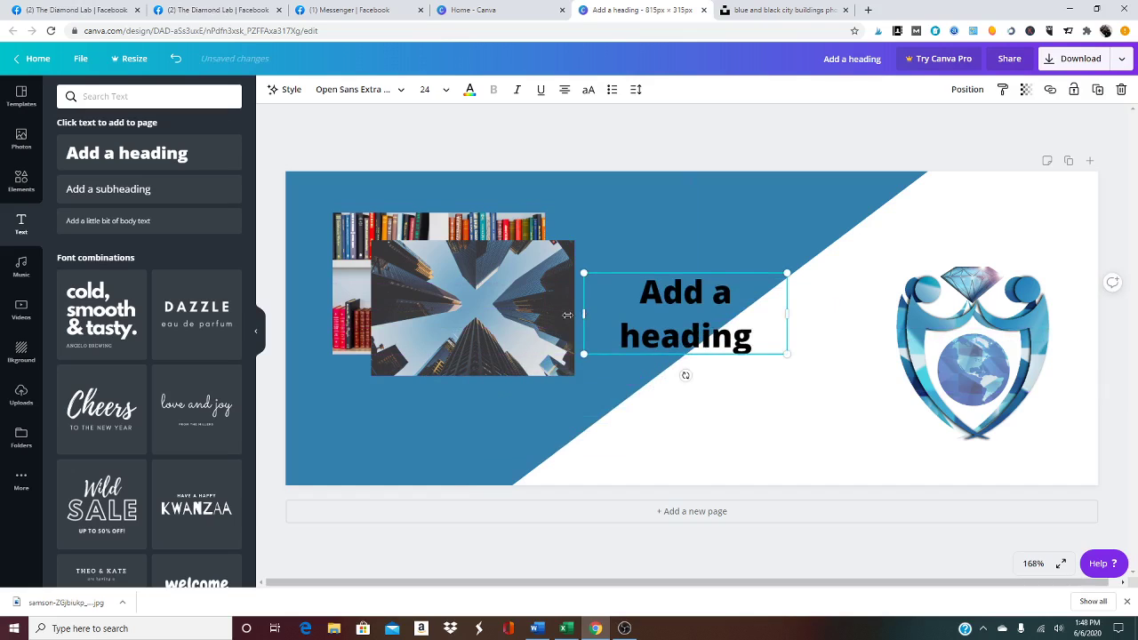
pyautogui.moveTo(567, 315); pyautogui.dragTo(468, 315)
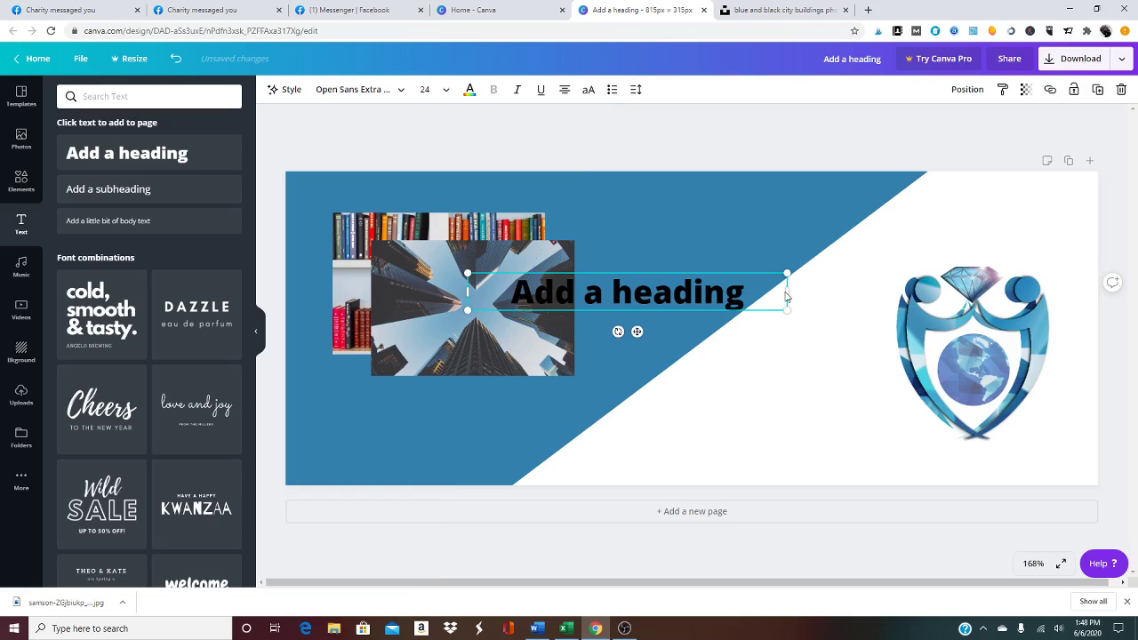
pyautogui.moveTo(789, 289); pyautogui.dragTo(842, 291)
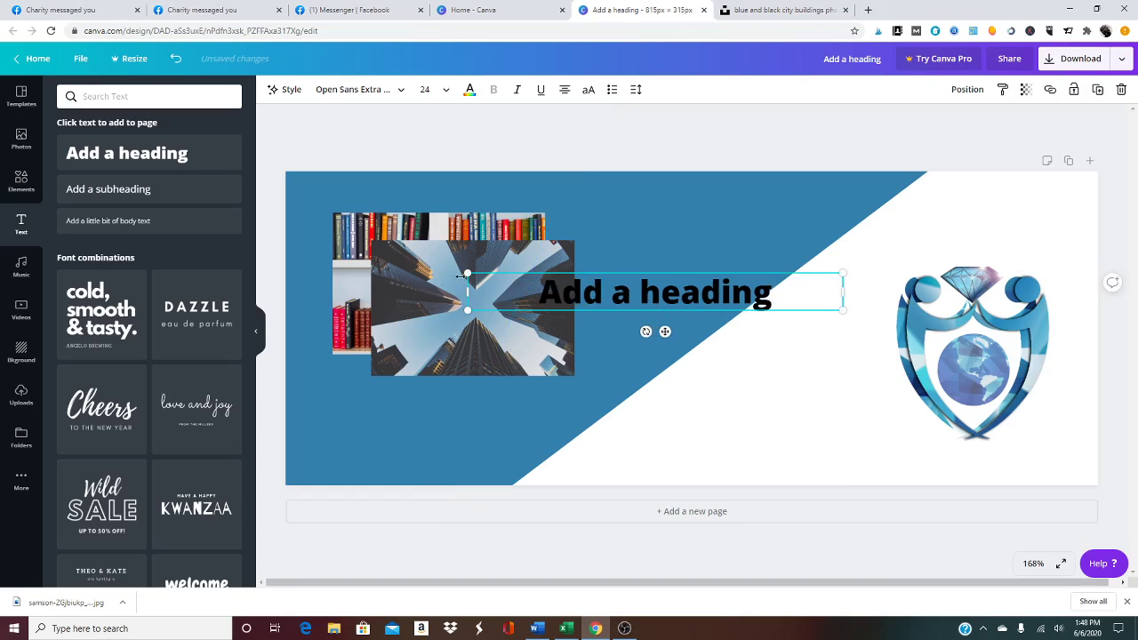
# Step: Replace the heading placeholder with 'The Diamond Lab'
pyautogui.click(291, 90)
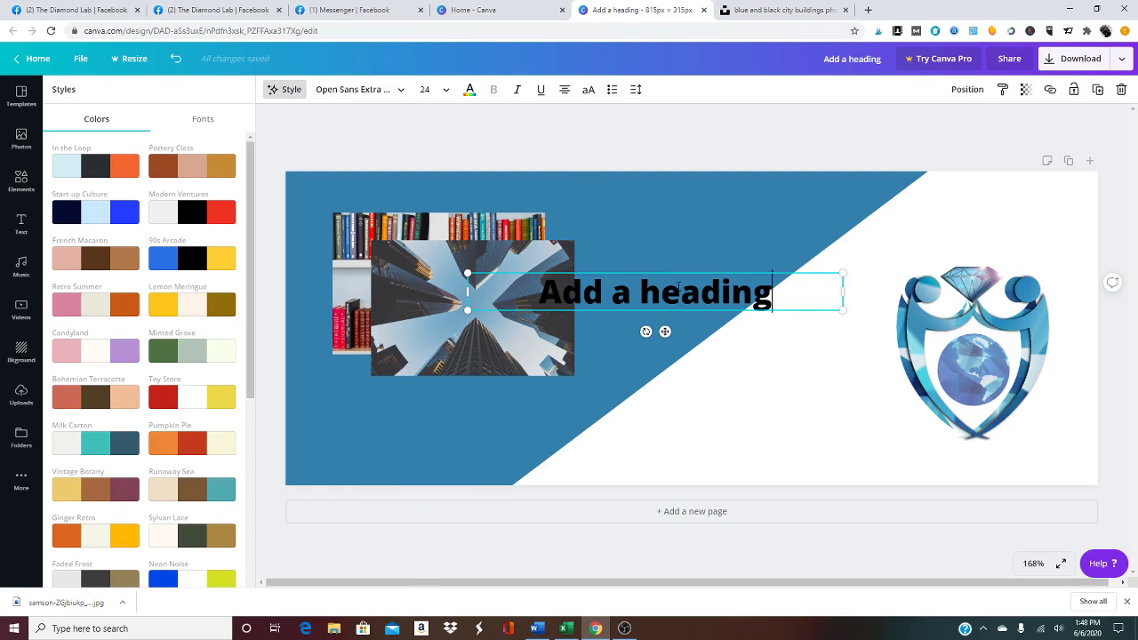
pyautogui.tripleClick(817, 294)
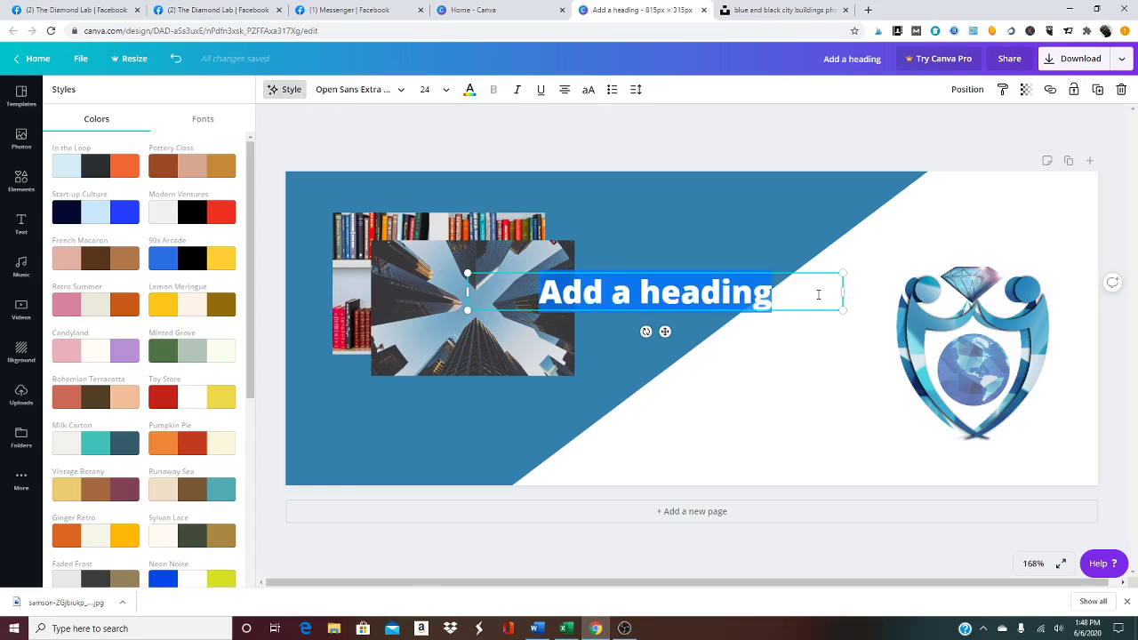
pyautogui.write('The')
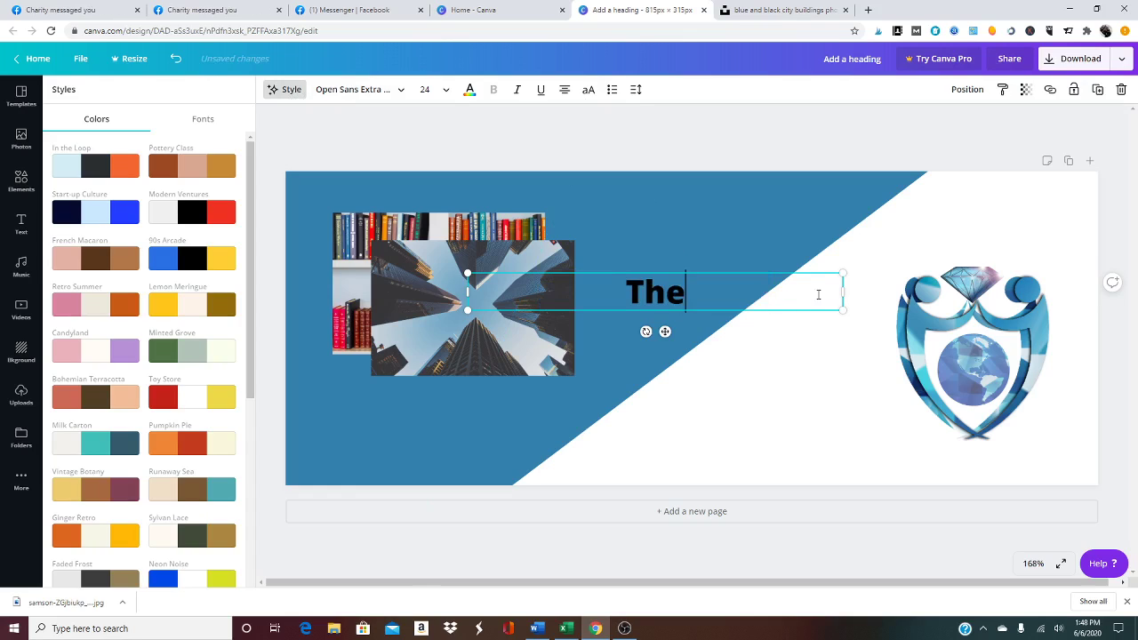
pyautogui.write(' Diamond Lab')
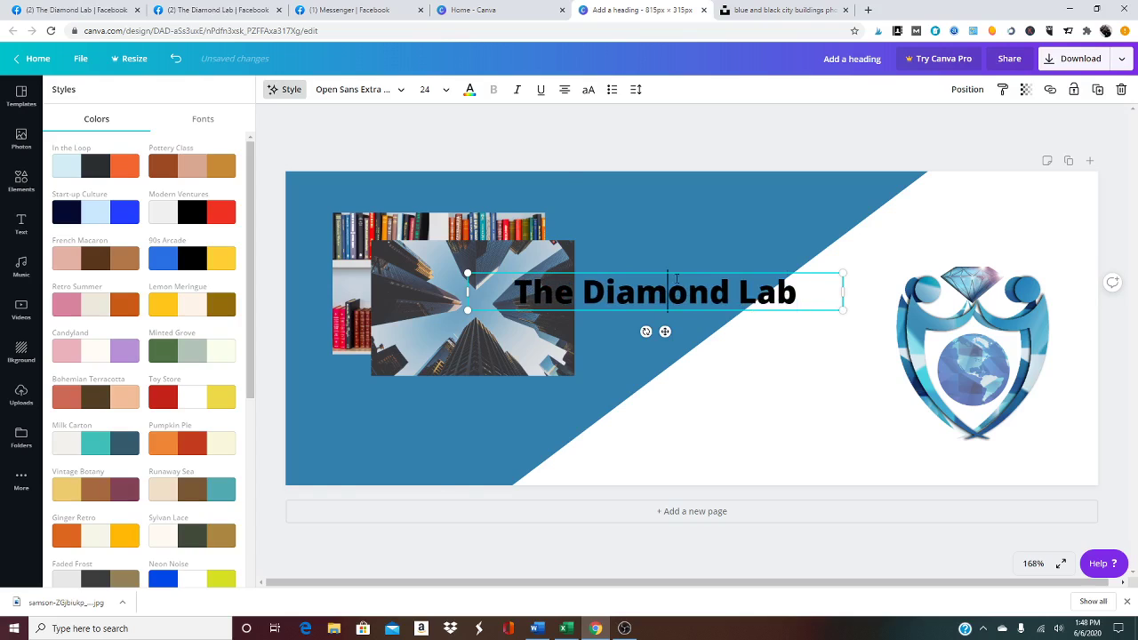
# Step: Move the heading up to the top of the banner
pyautogui.hotkey('shift', 'Home')
pyautogui.click(658, 257)
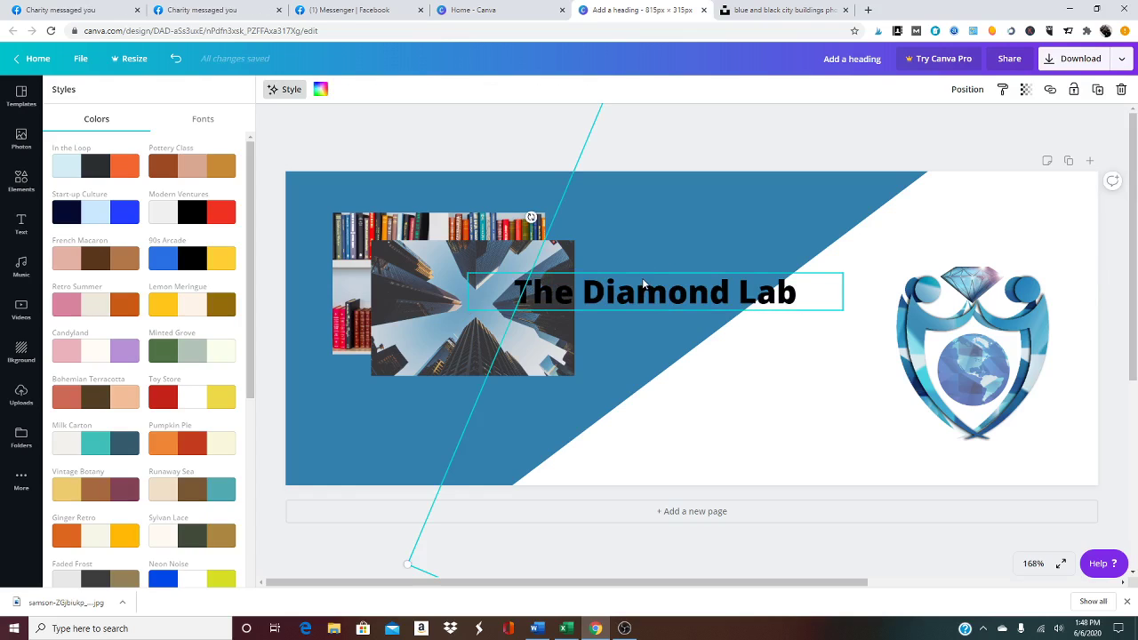
pyautogui.moveTo(643, 283); pyautogui.dragTo(689, 190)
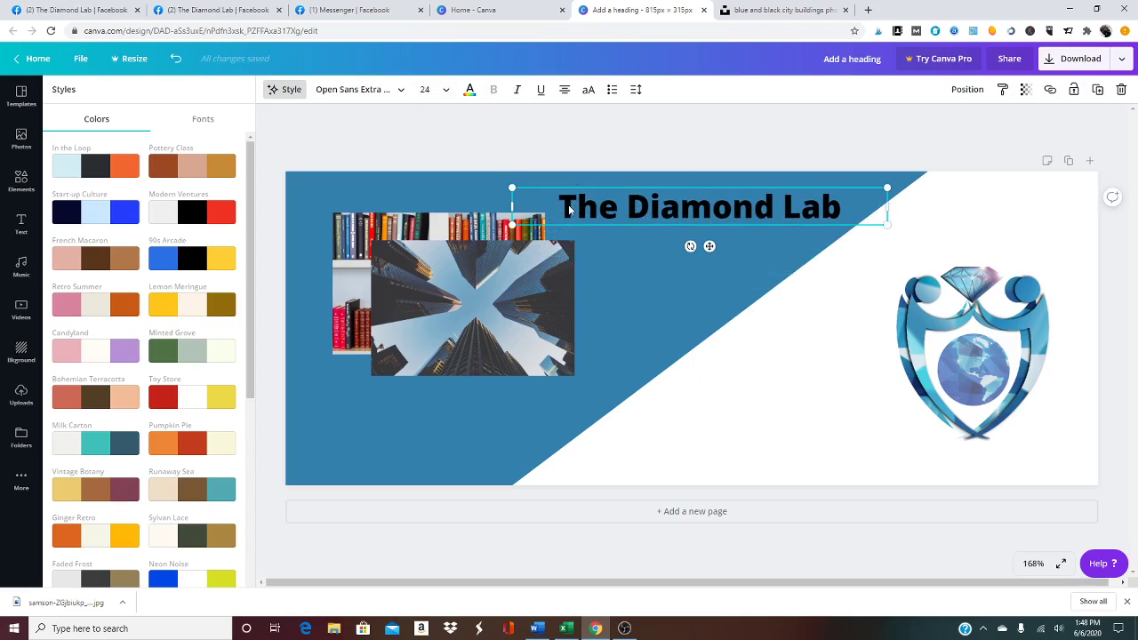
# Step: Change the heading text colour to white
pyautogui.moveTo(560, 209); pyautogui.dragTo(711, 207)
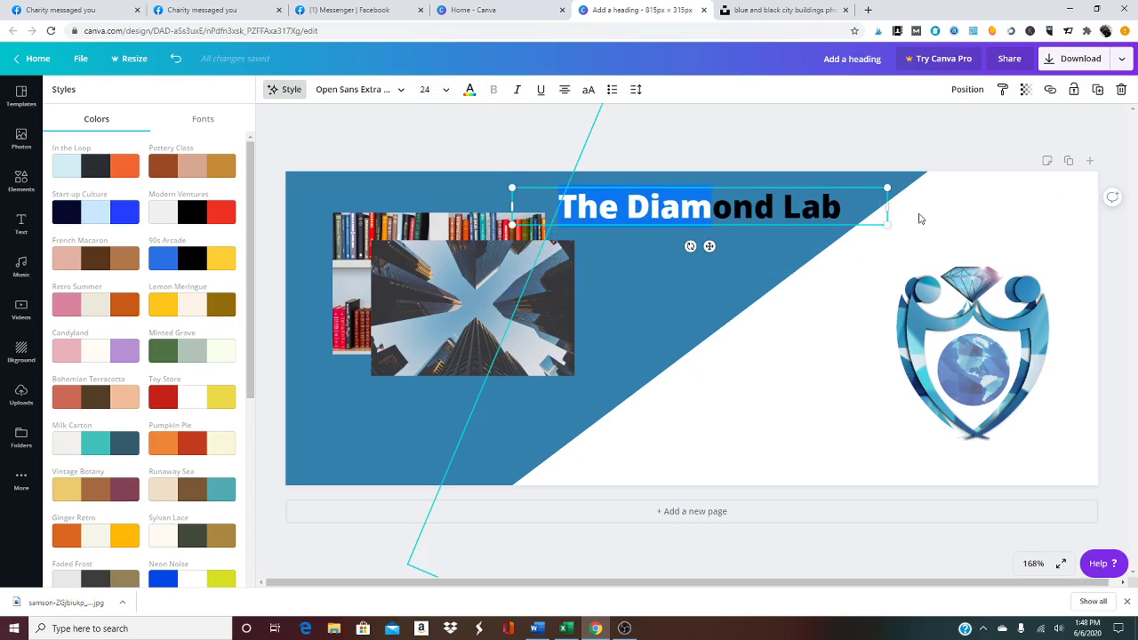
pyautogui.click(611, 211)
pyautogui.moveTo(559, 209); pyautogui.dragTo(842, 213)
pyautogui.click(471, 90)
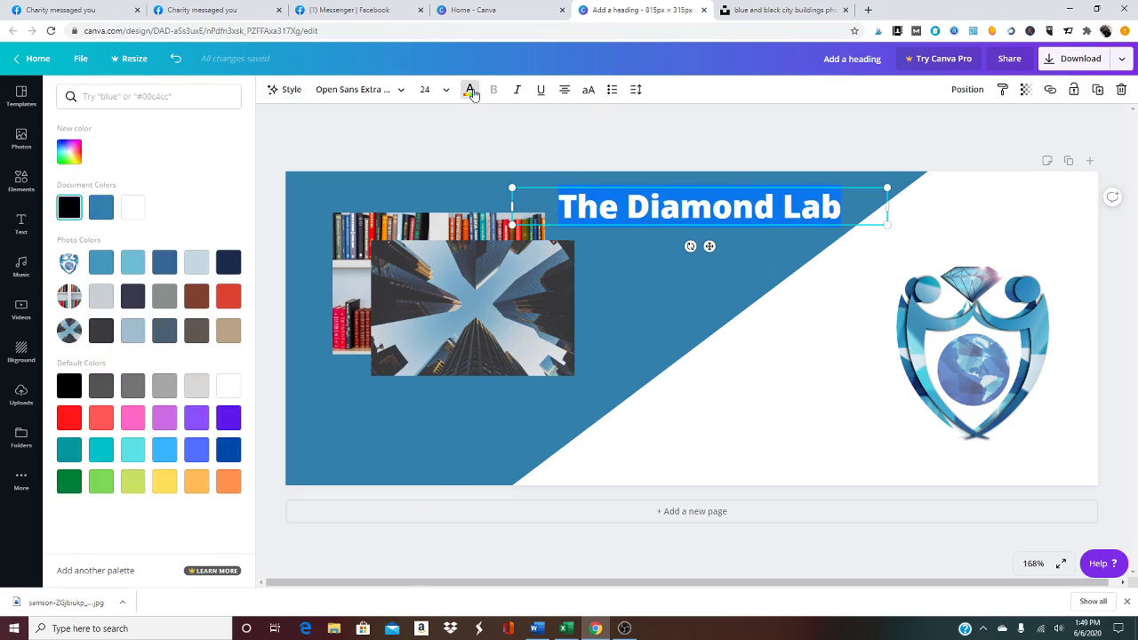
pyautogui.click(133, 207)
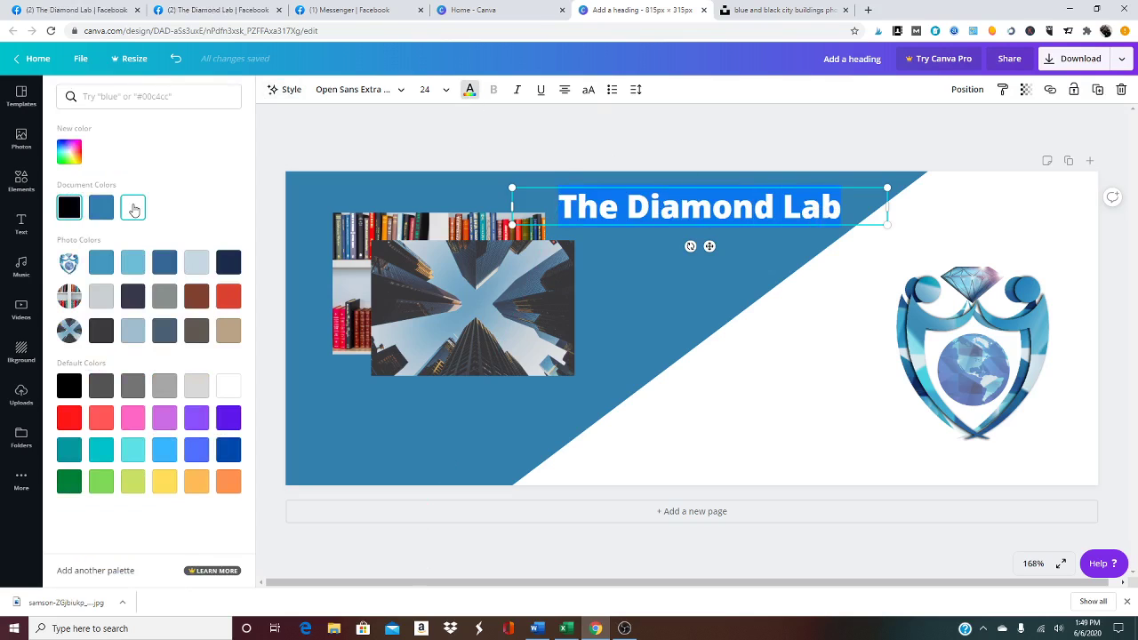
pyautogui.click(693, 349)
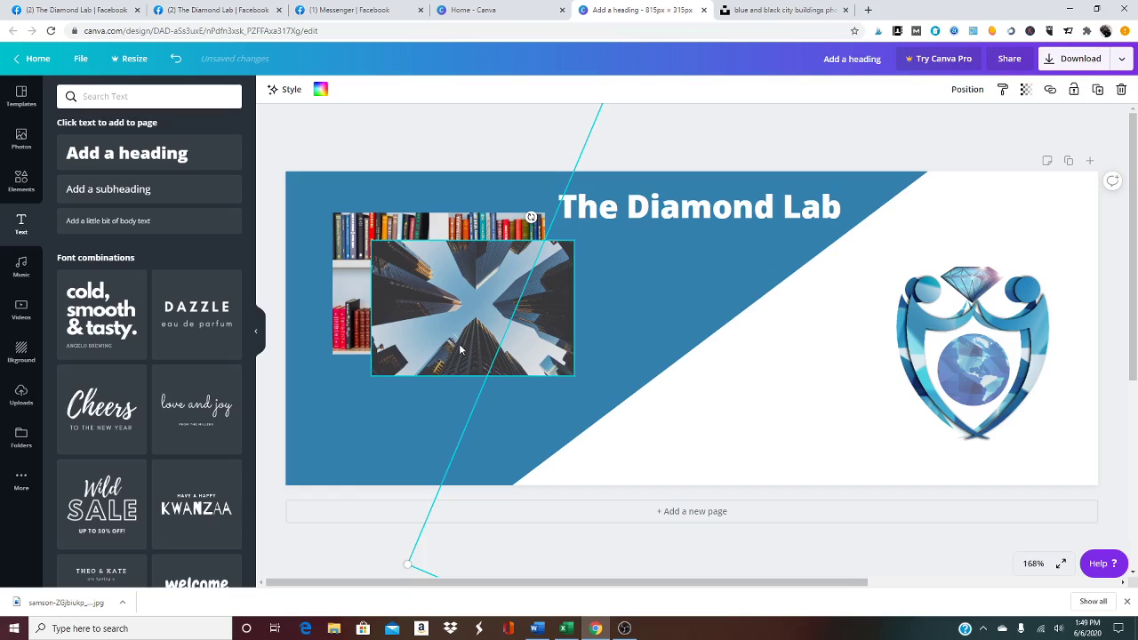
# Step: Add a subheading text box to the banner and enlarge it to size 16.9
pyautogui.scroll(-1, 165, 338)
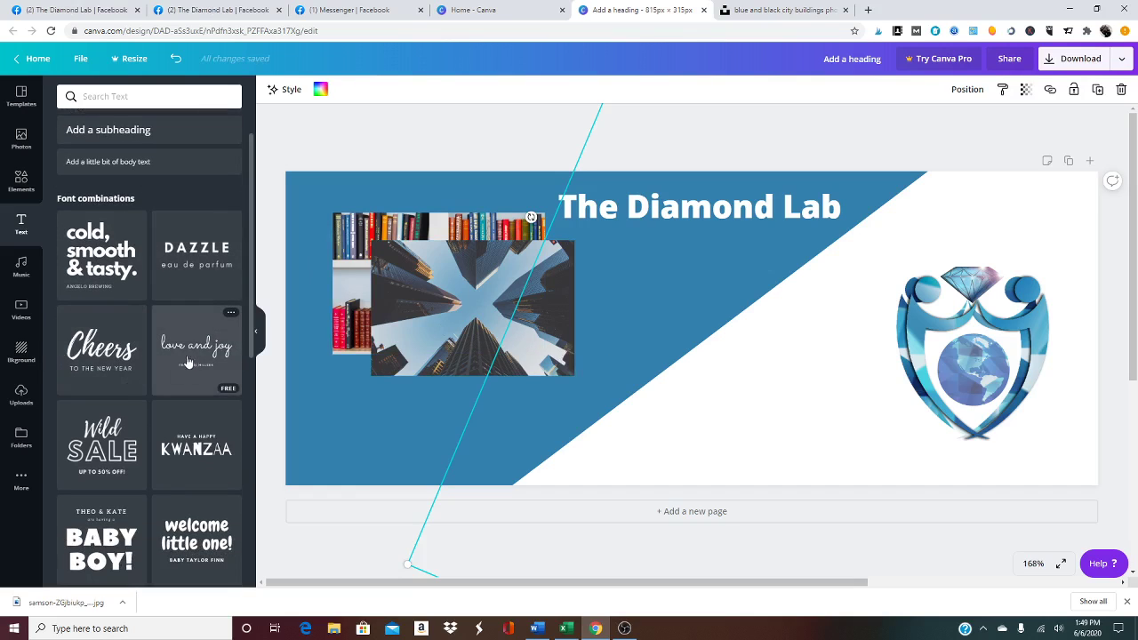
pyautogui.scroll(1, 188, 359)
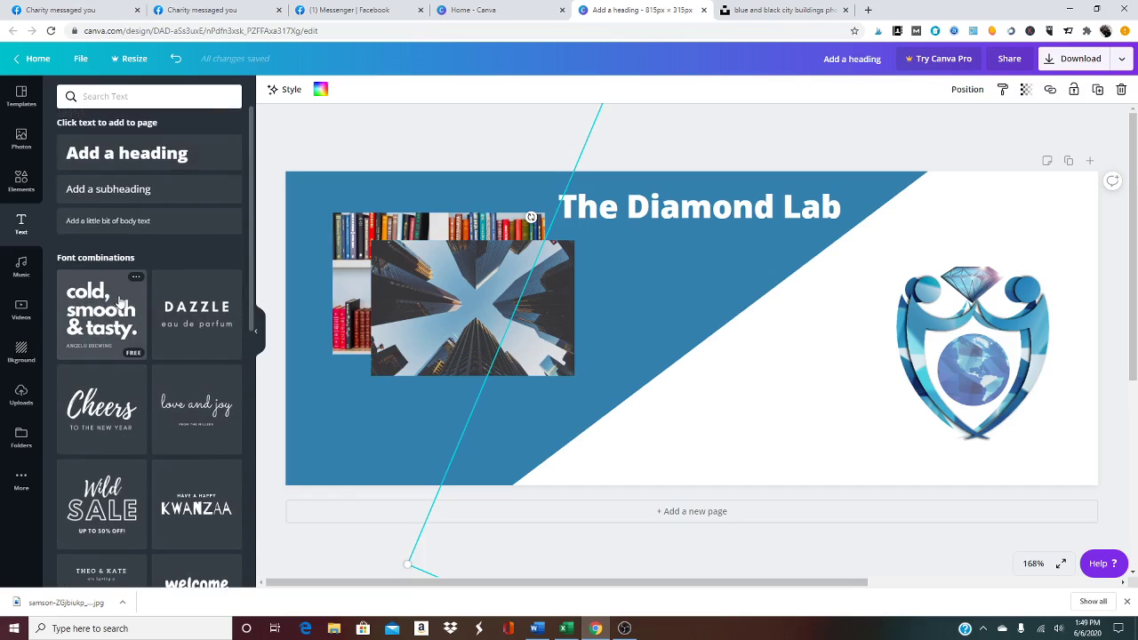
pyautogui.click(139, 196)
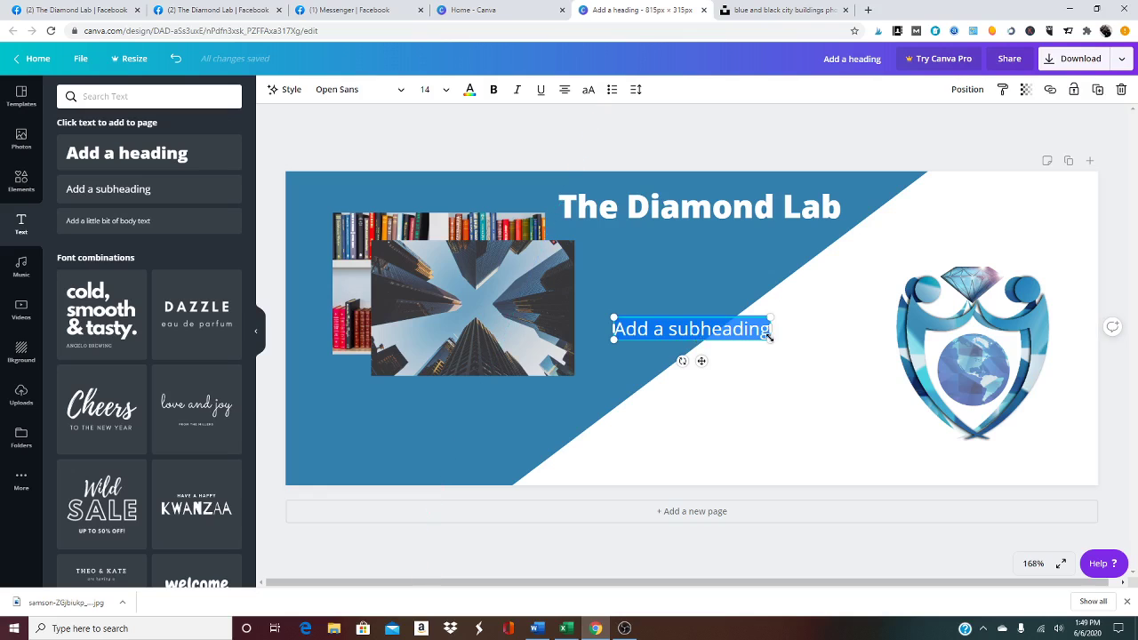
pyautogui.moveTo(771, 338); pyautogui.dragTo(797, 373)
# Step: Replace the subheading text with 'Shaping your business the right way!'
pyautogui.click(646, 332)
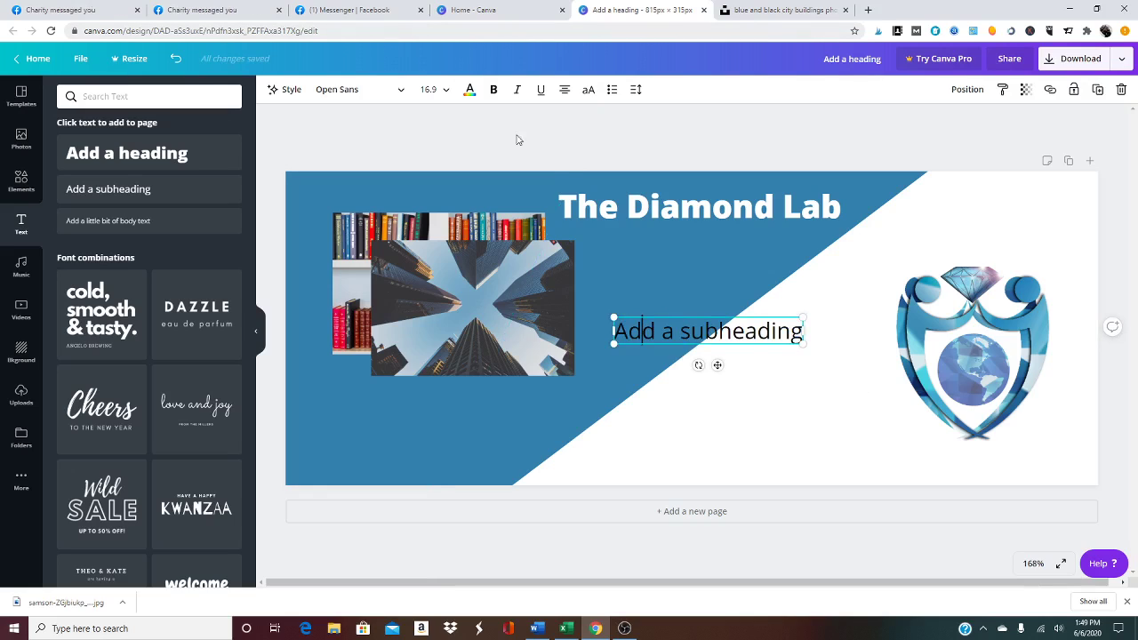
pyautogui.moveTo(613, 331); pyautogui.dragTo(802, 333)
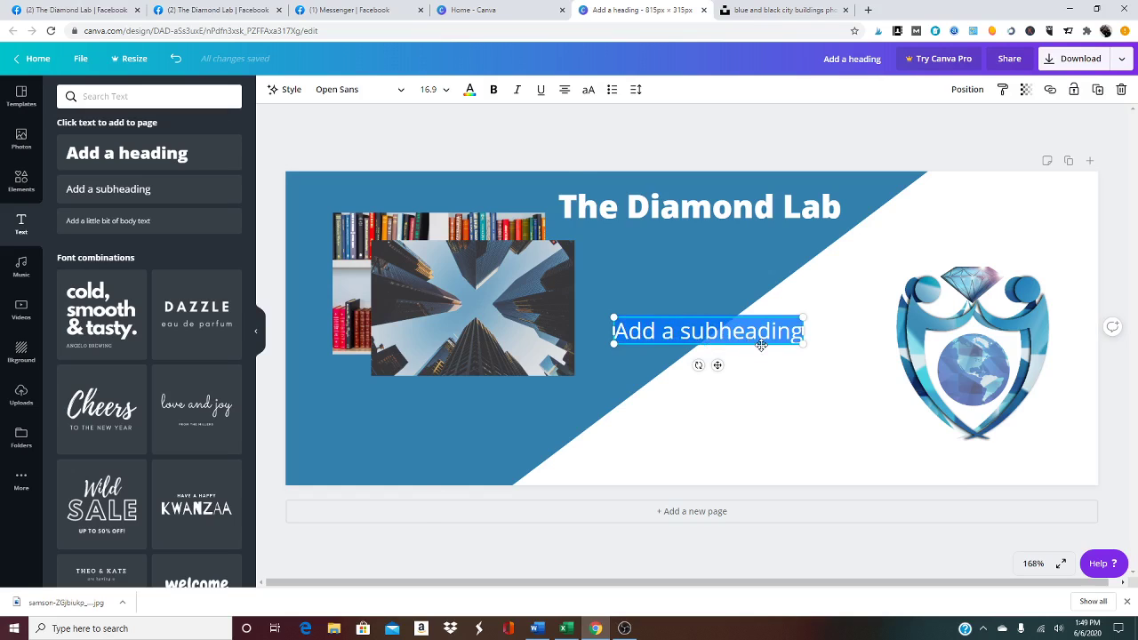
pyautogui.write('Shaping y')
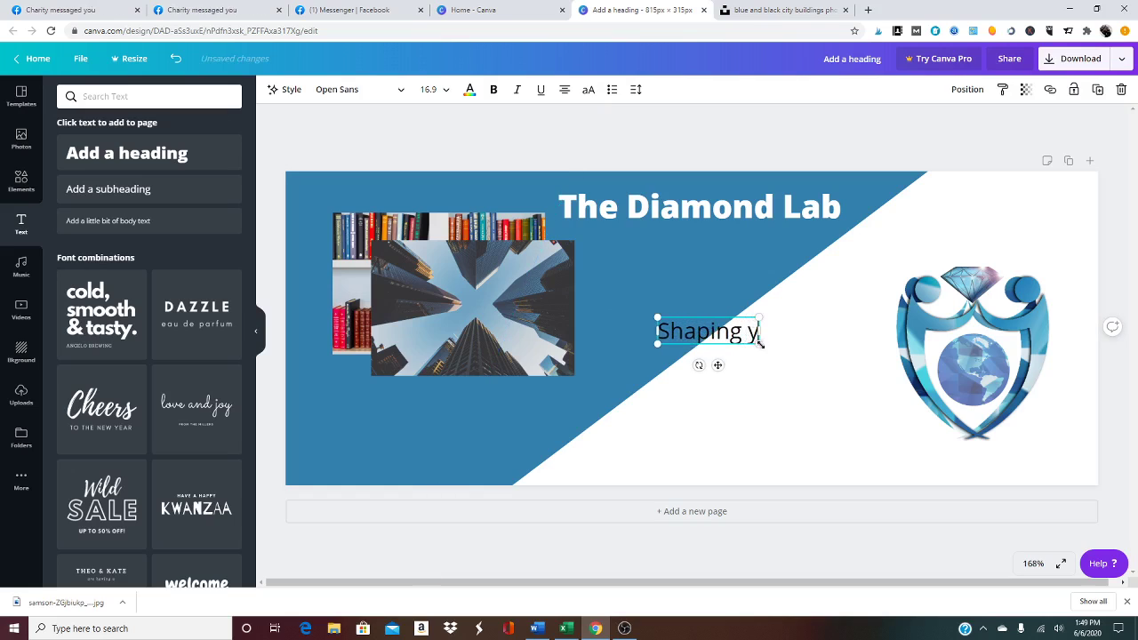
pyautogui.write('our business t')
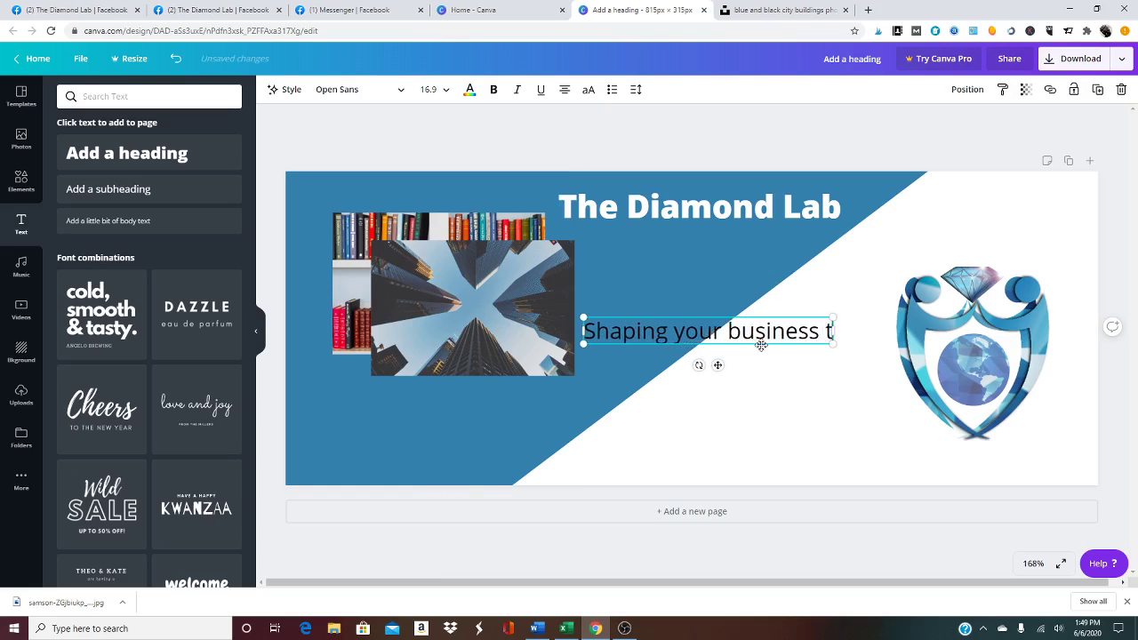
pyautogui.write('he r')
pyautogui.press('BackSpace')
pyautogui.press('BackSpace')
pyautogui.press('BackSpace')
pyautogui.press('BackSpace')
pyautogui.press('BackSpace')
pyautogui.press('BackSpace')
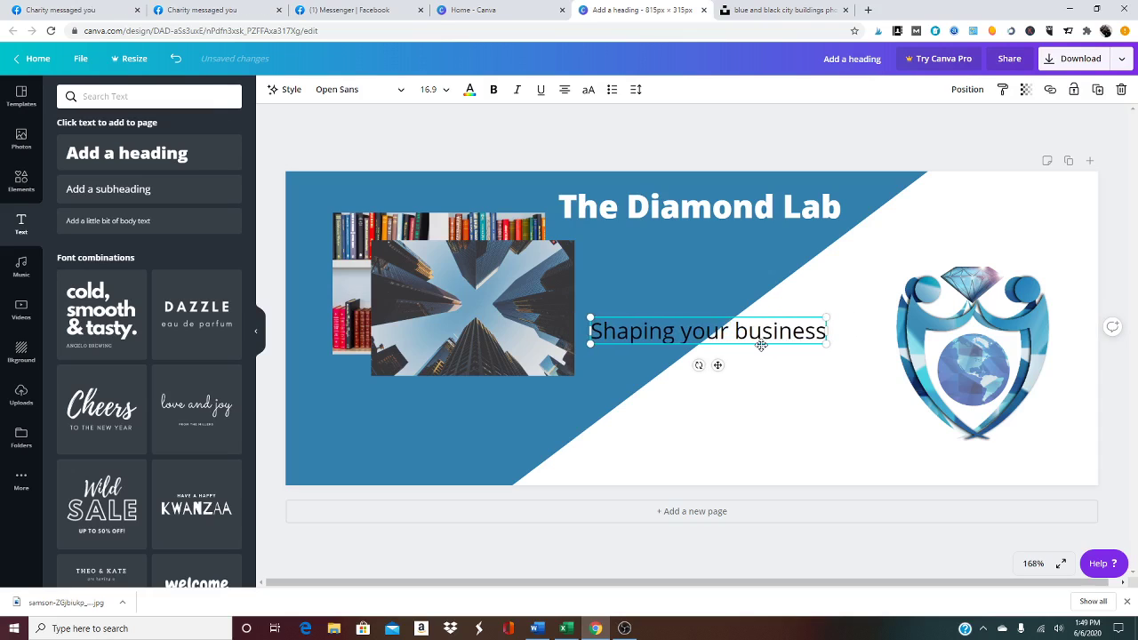
pyautogui.write('the ri')
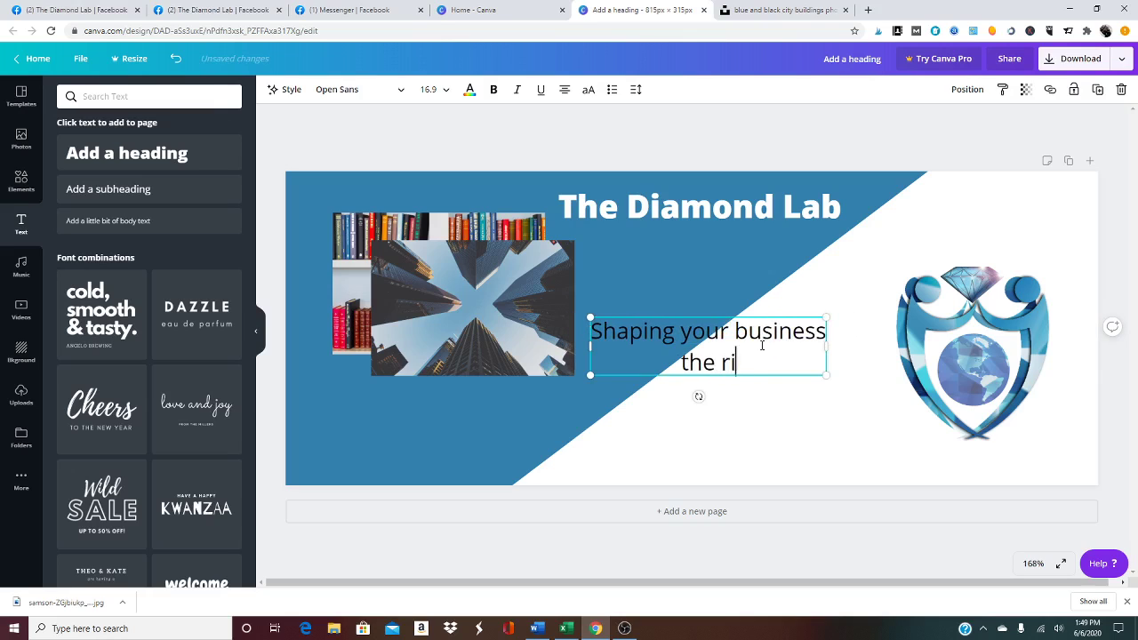
pyautogui.write('ght way!')
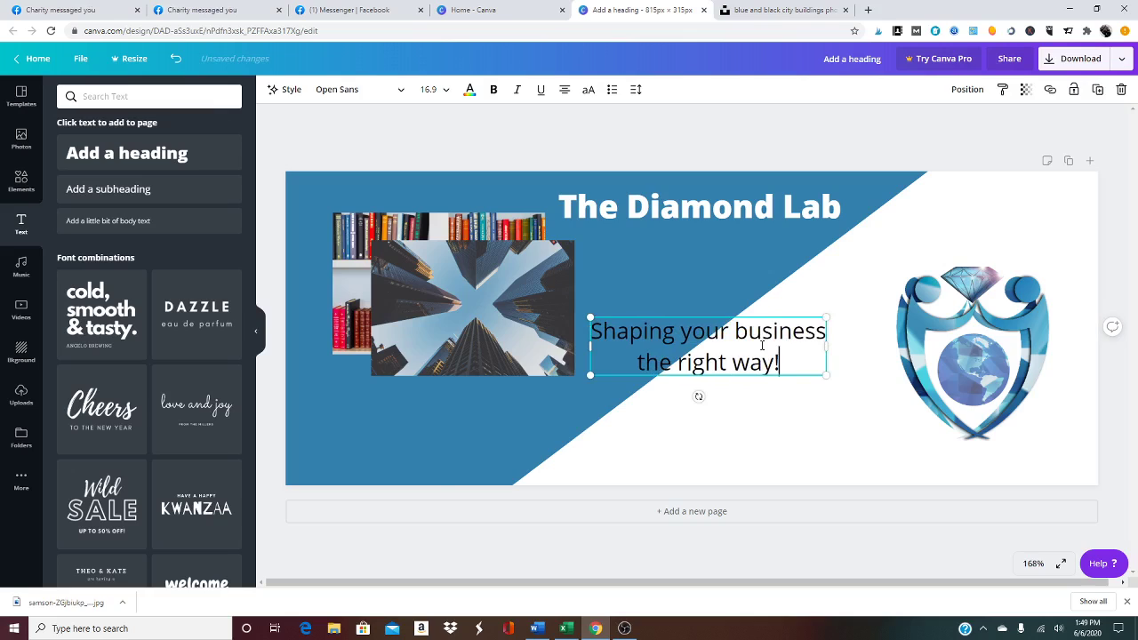
pyautogui.click(738, 391)
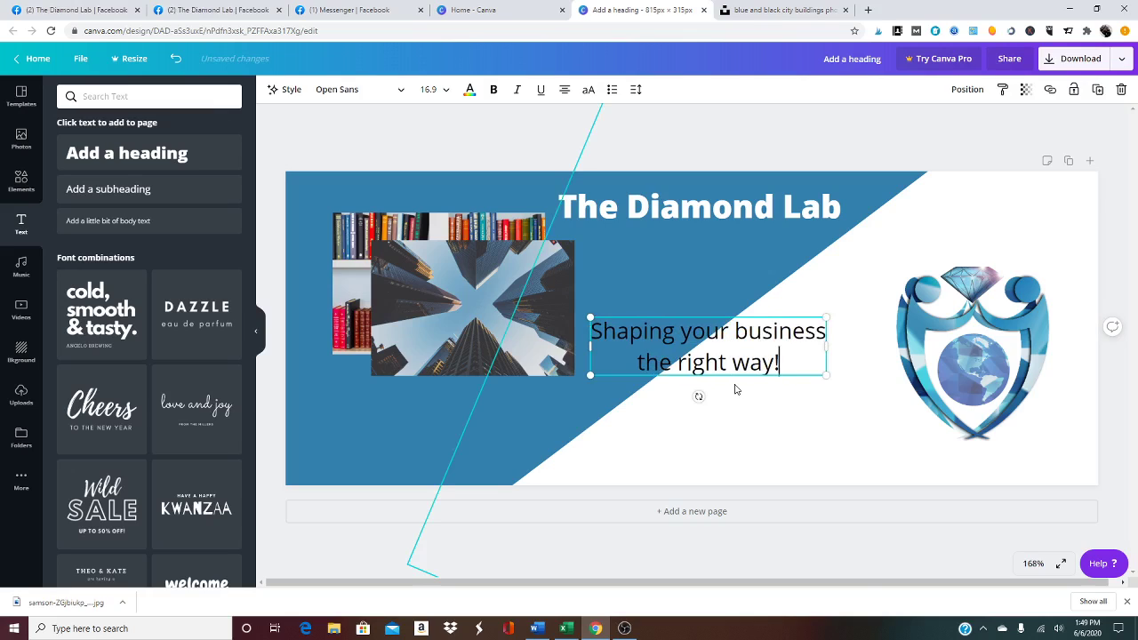
# Step: Make the tagline words 'Shaping' and 'your' white
pyautogui.click(595, 332)
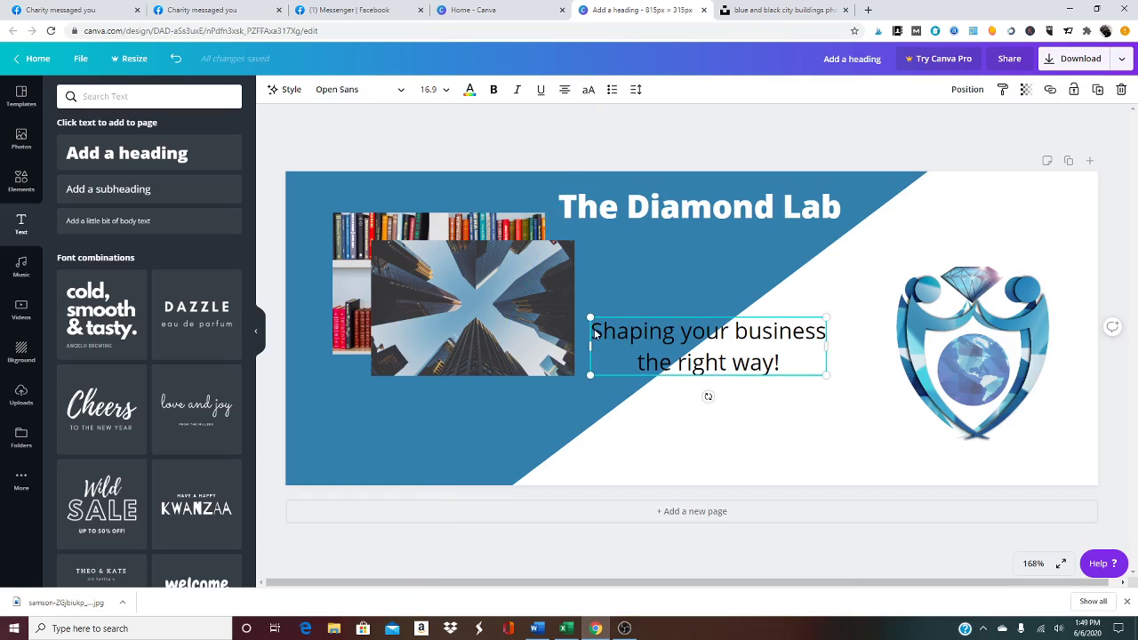
pyautogui.doubleClick(599, 335)
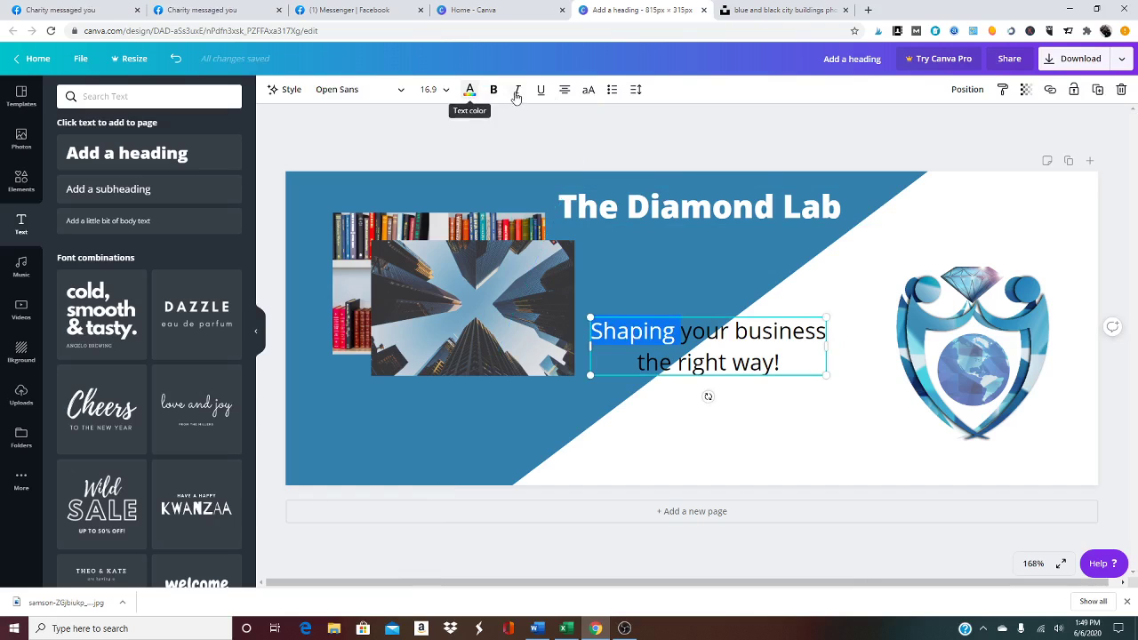
pyautogui.click(469, 92)
pyautogui.click(135, 207)
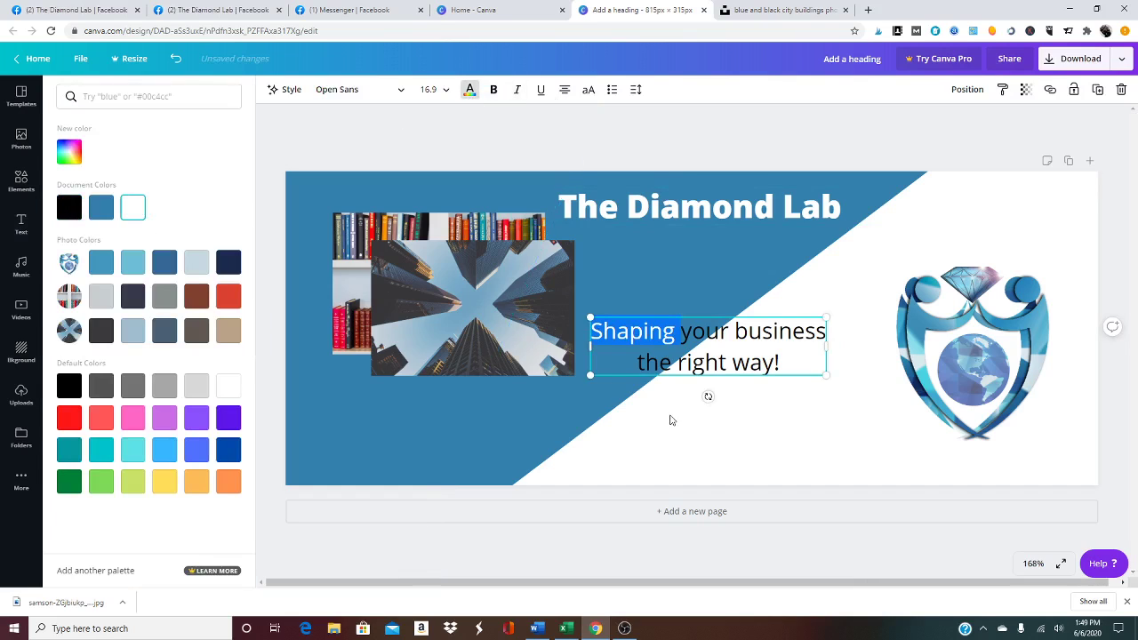
pyautogui.click(670, 418)
pyautogui.click(686, 335)
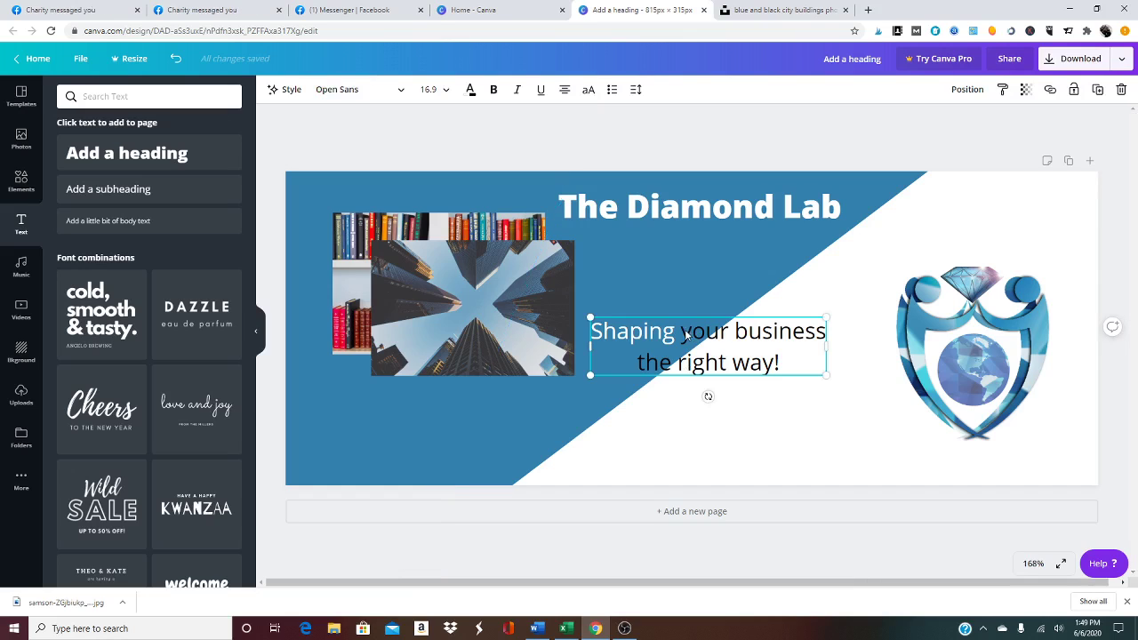
pyautogui.doubleClick(696, 331)
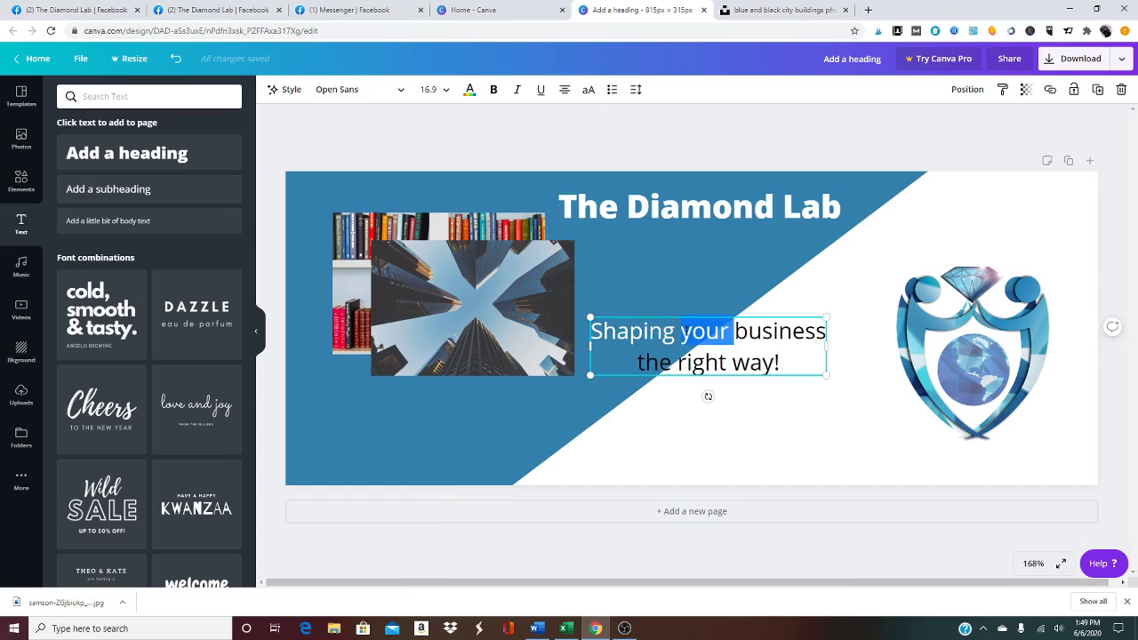
pyautogui.click(470, 90)
pyautogui.click(133, 210)
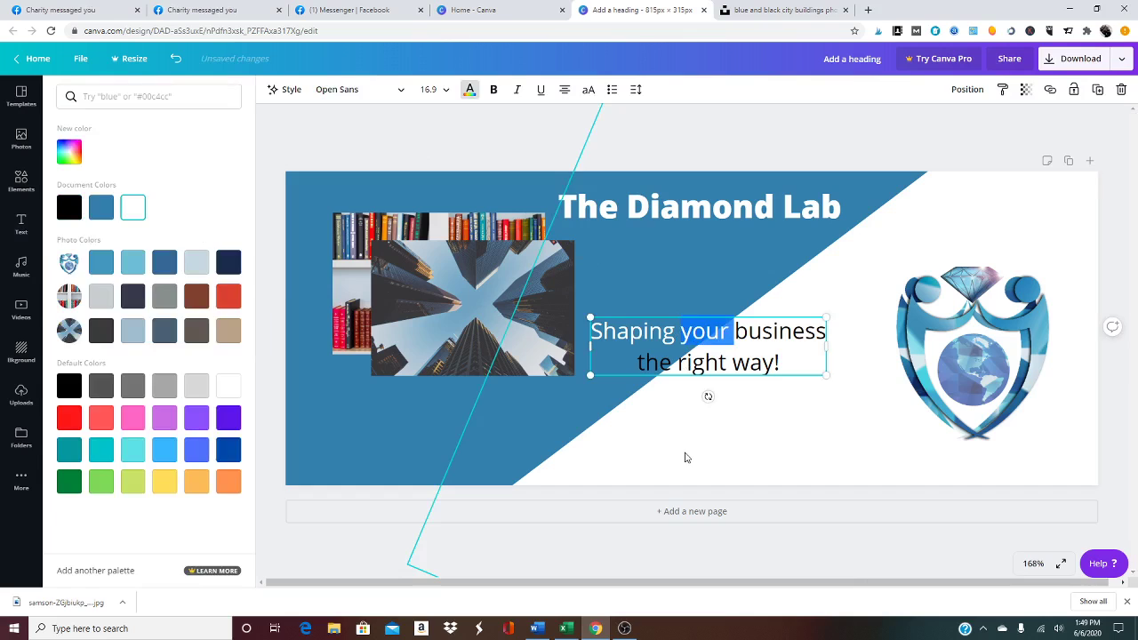
pyautogui.click(685, 458)
# Step: Centre the tagline on the page guide, recolour its second line's first letters, and nudge it into place
pyautogui.click(680, 341)
pyautogui.moveTo(676, 331)
pyautogui.mouseDown()
pyautogui.moveTo(661, 331)
pyautogui.moveTo(668, 326)
pyautogui.mouseUp()
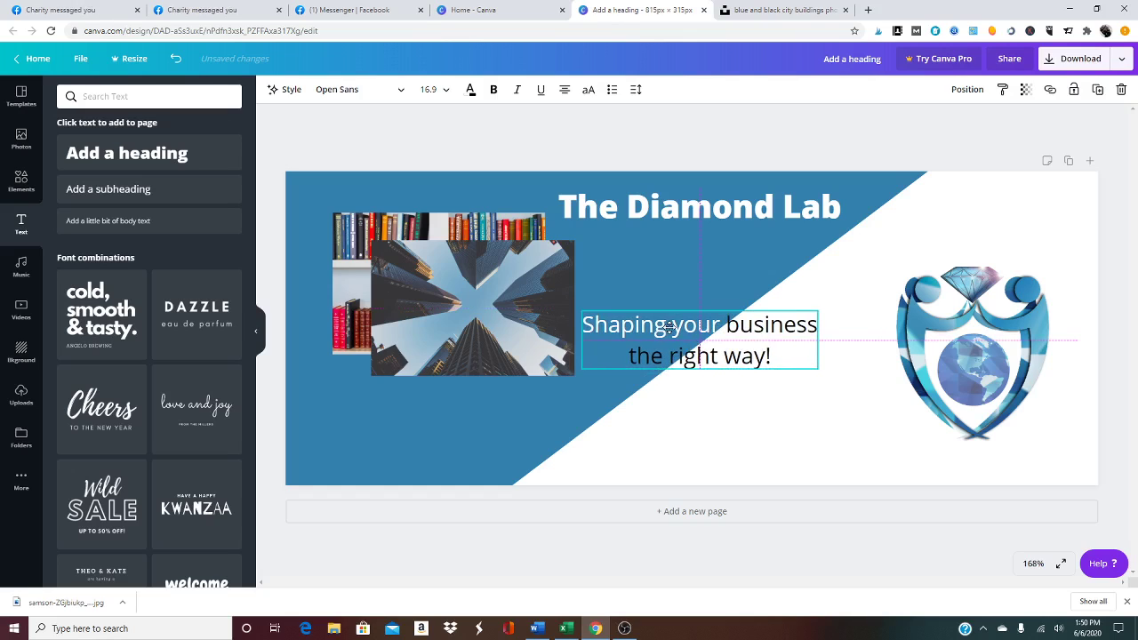
pyautogui.click(658, 334)
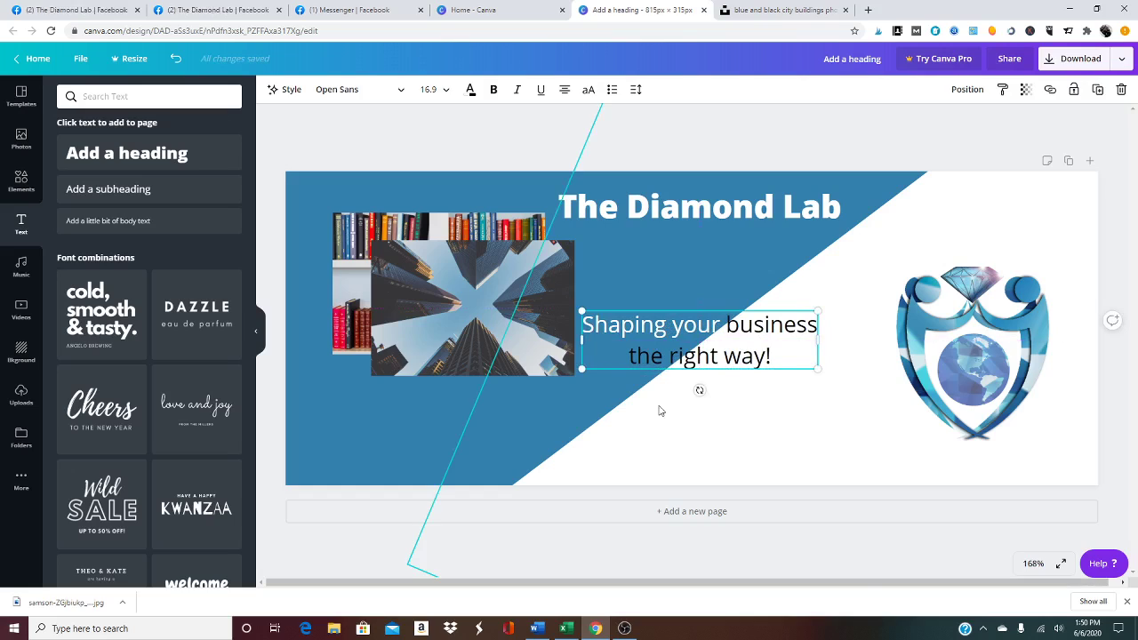
pyautogui.click(632, 355)
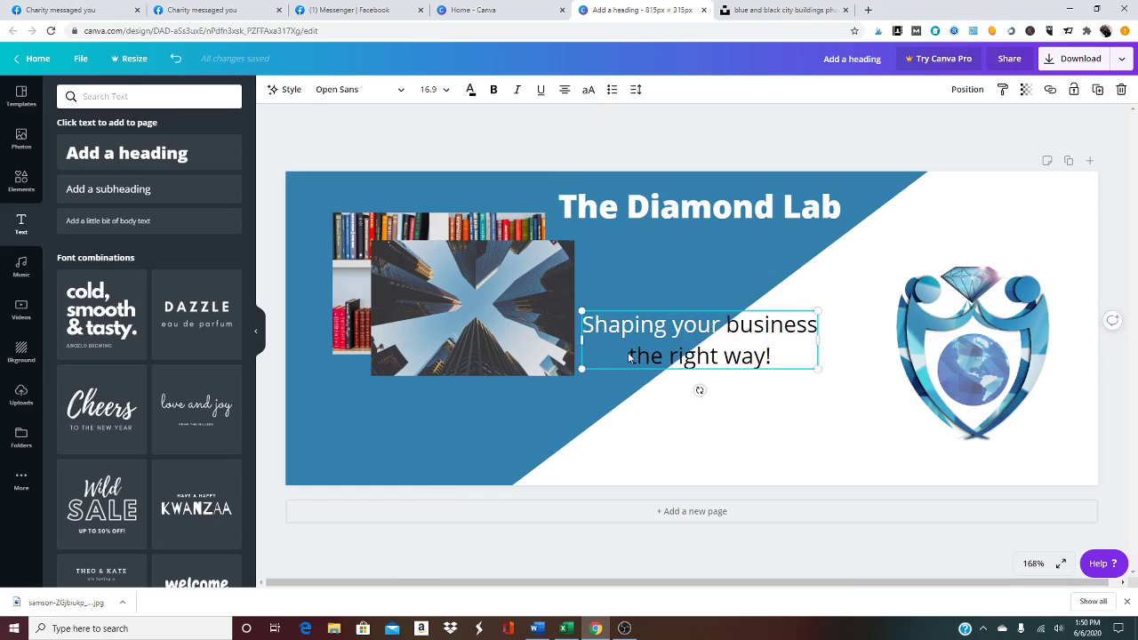
pyautogui.click(633, 355)
pyautogui.moveTo(640, 351); pyautogui.dragTo(680, 354)
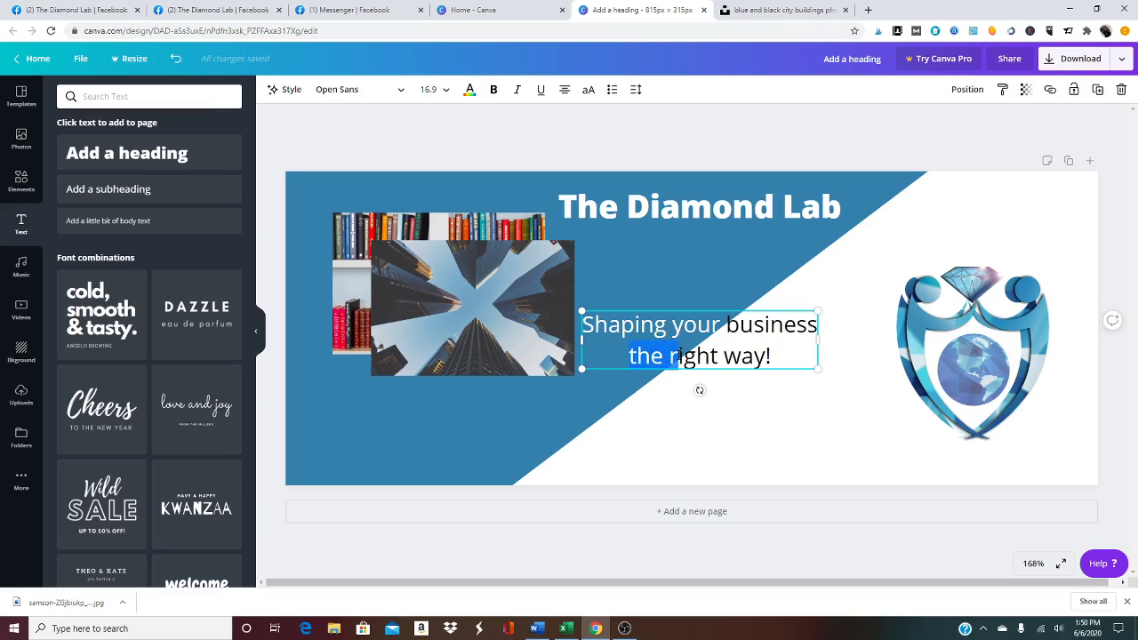
pyautogui.click(469, 89)
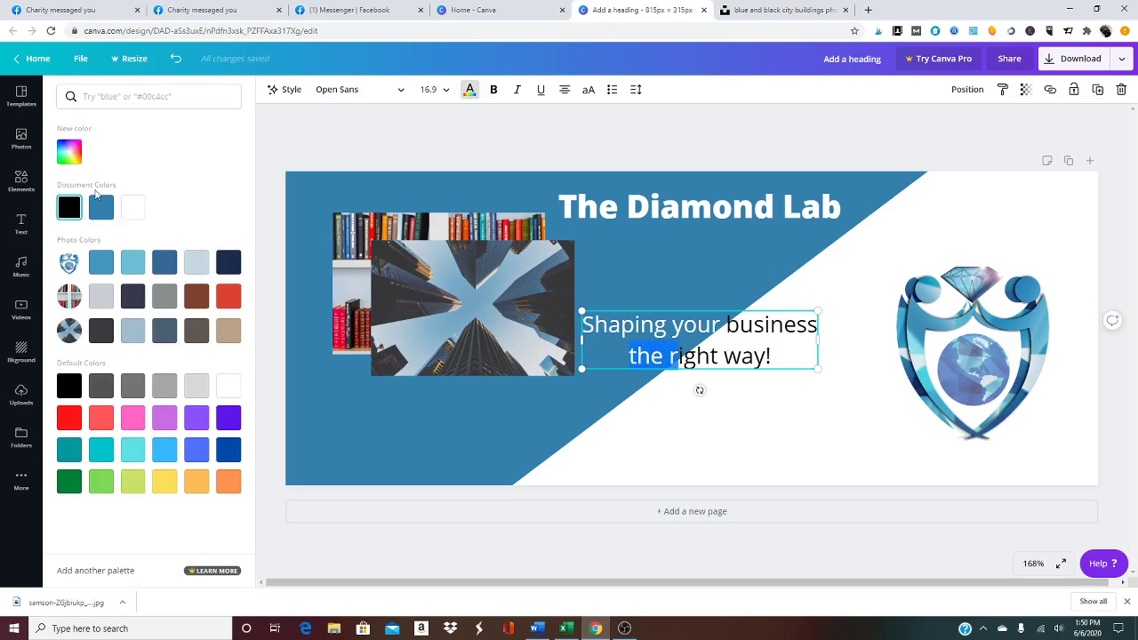
pyautogui.click(709, 407)
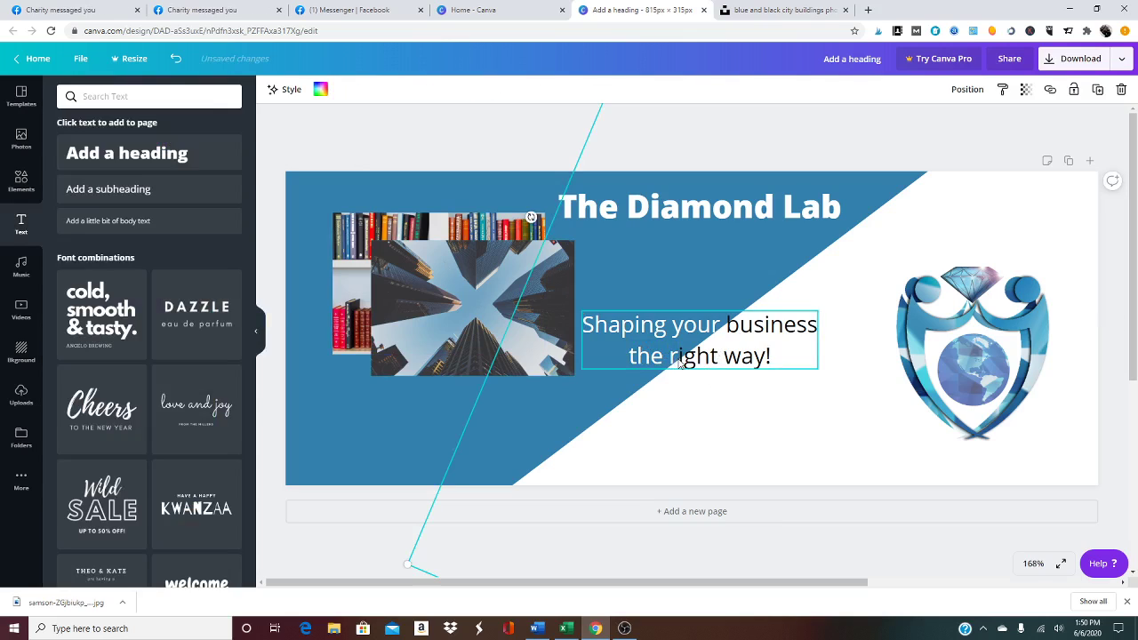
pyautogui.moveTo(681, 362)
pyautogui.mouseDown()
pyautogui.moveTo(725, 359)
pyautogui.moveTo(681, 355)
pyautogui.mouseUp()
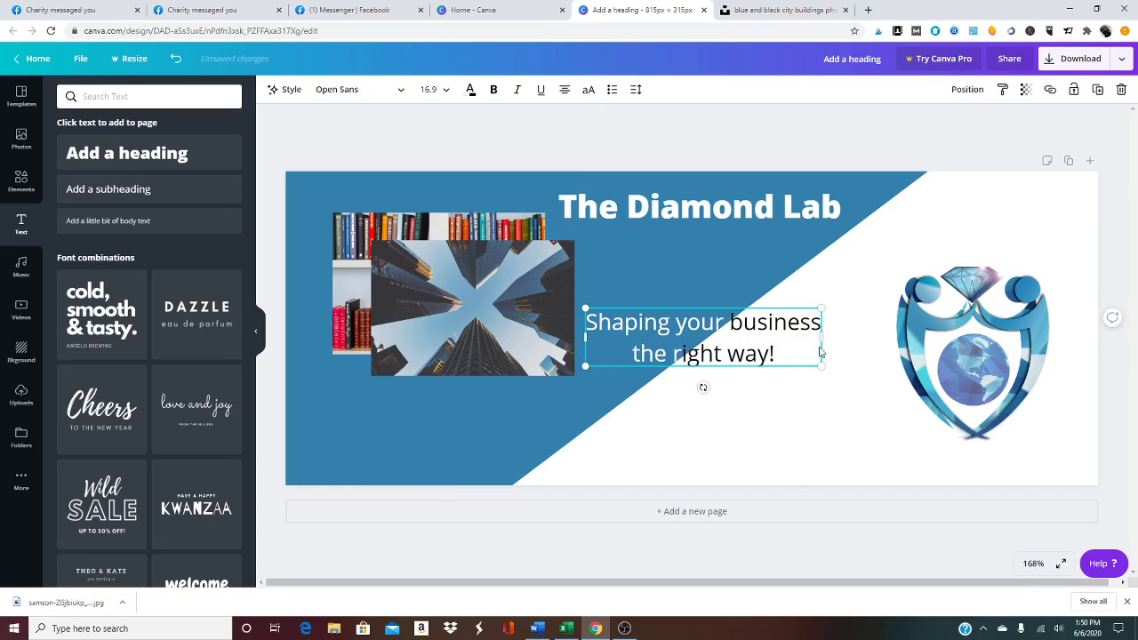
pyautogui.doubleClick(732, 325)
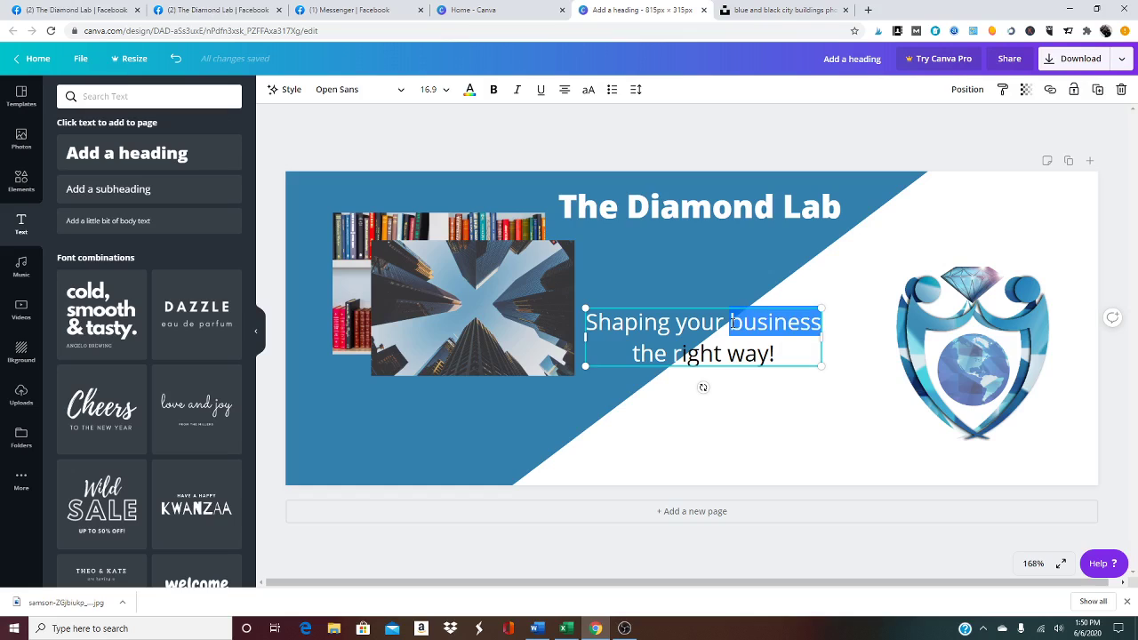
pyautogui.click(730, 324)
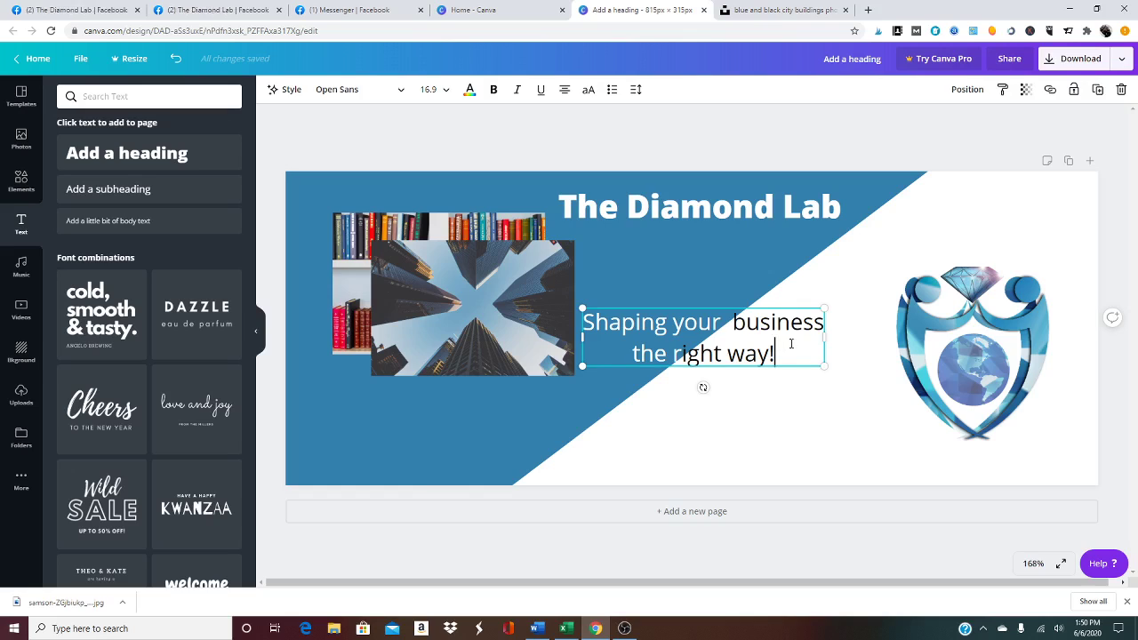
# Step: Colour 'business the right way!' in the banner's blue
pyautogui.click(751, 397)
pyautogui.click(737, 325)
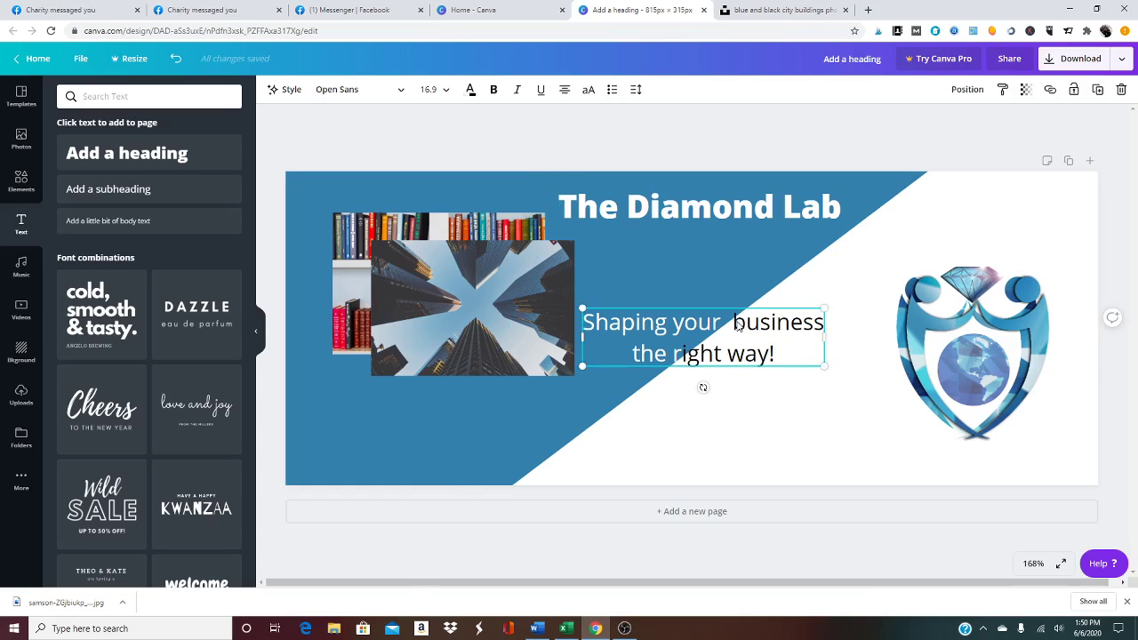
pyautogui.click(737, 326)
pyautogui.moveTo(733, 322); pyautogui.dragTo(818, 323)
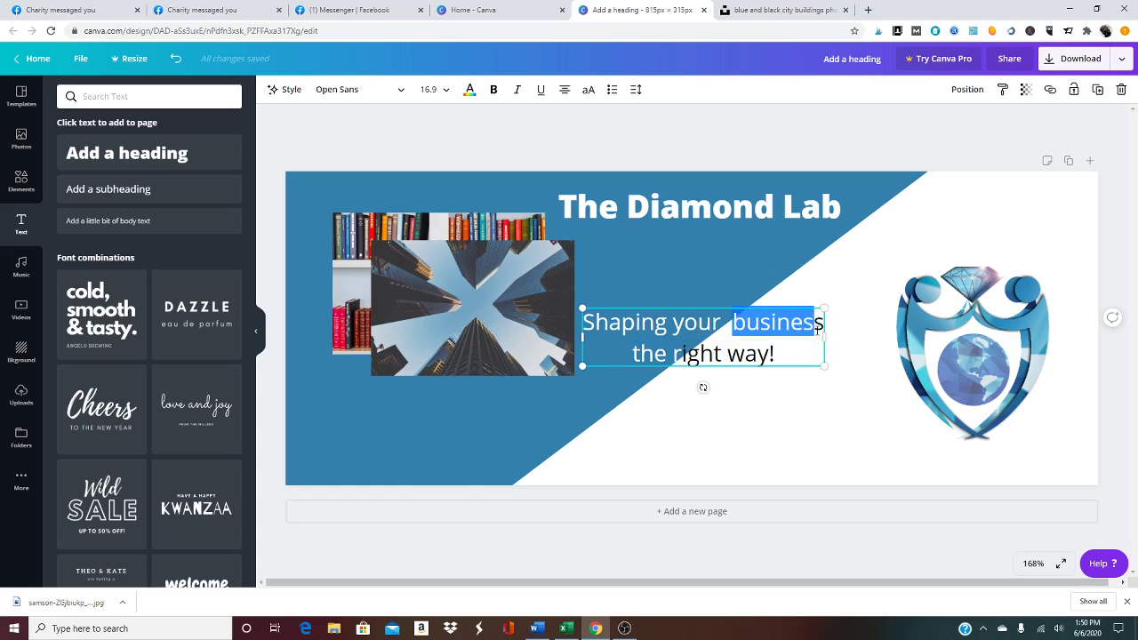
pyautogui.click(469, 90)
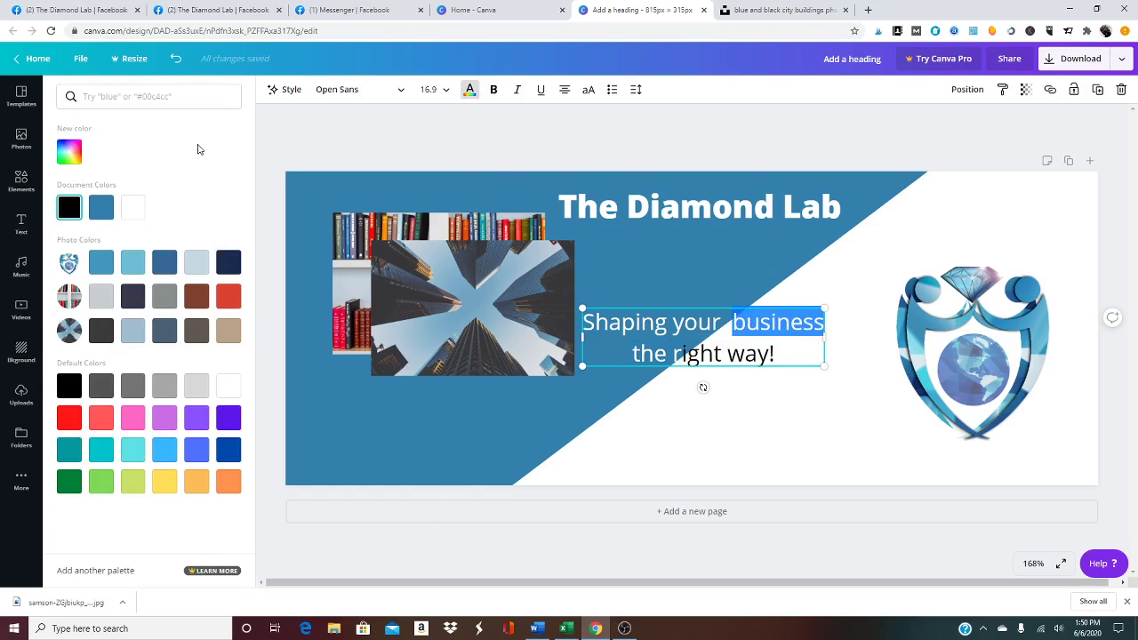
pyautogui.click(101, 210)
pyautogui.click(651, 394)
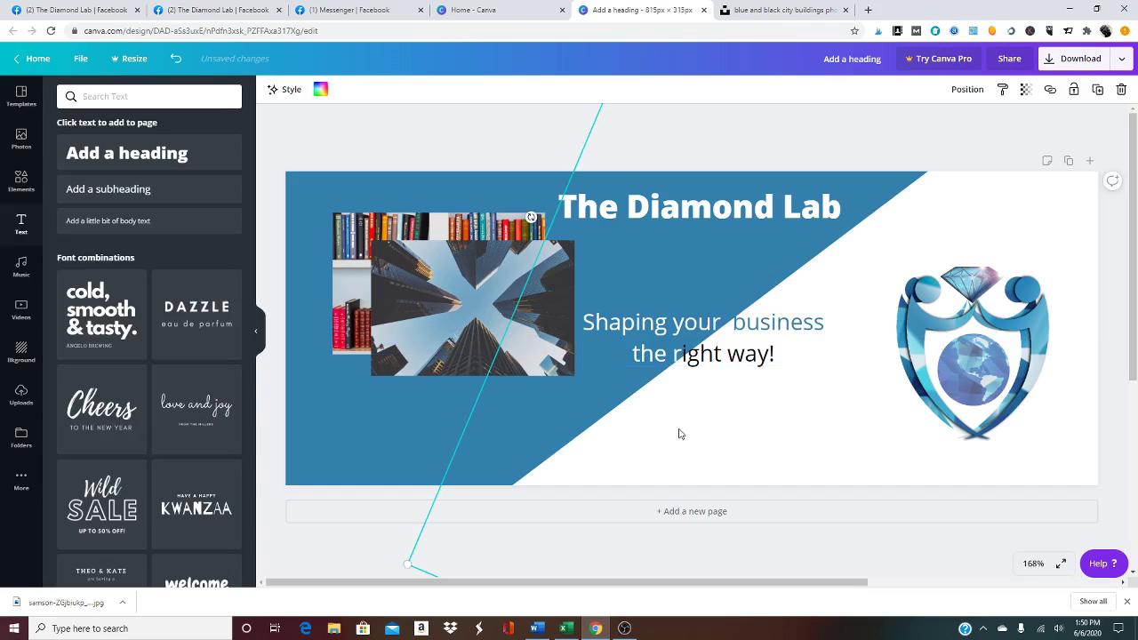
# Step: Colour the rest of the second line blue and touch up remaining letters in white
pyautogui.click(690, 362)
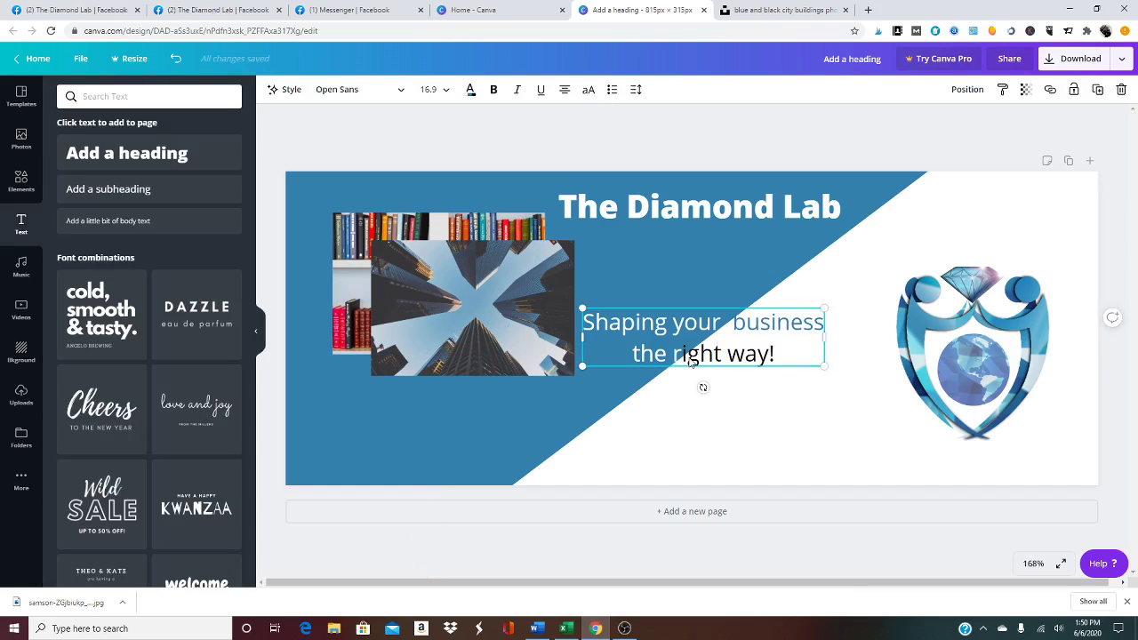
pyautogui.moveTo(687, 356); pyautogui.dragTo(790, 359)
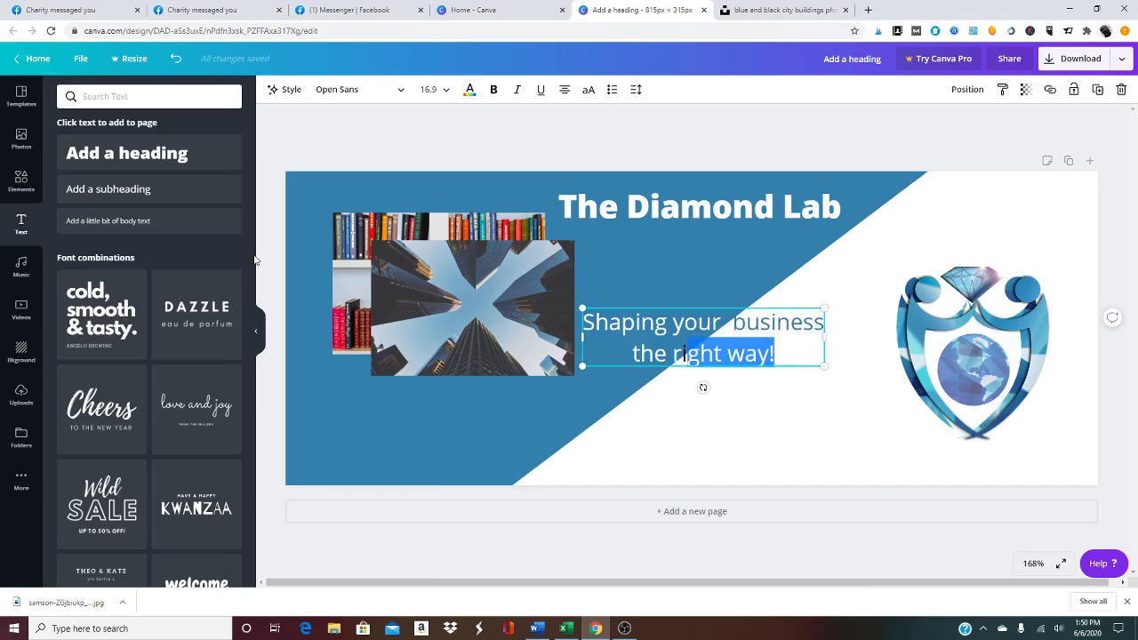
pyautogui.click(469, 89)
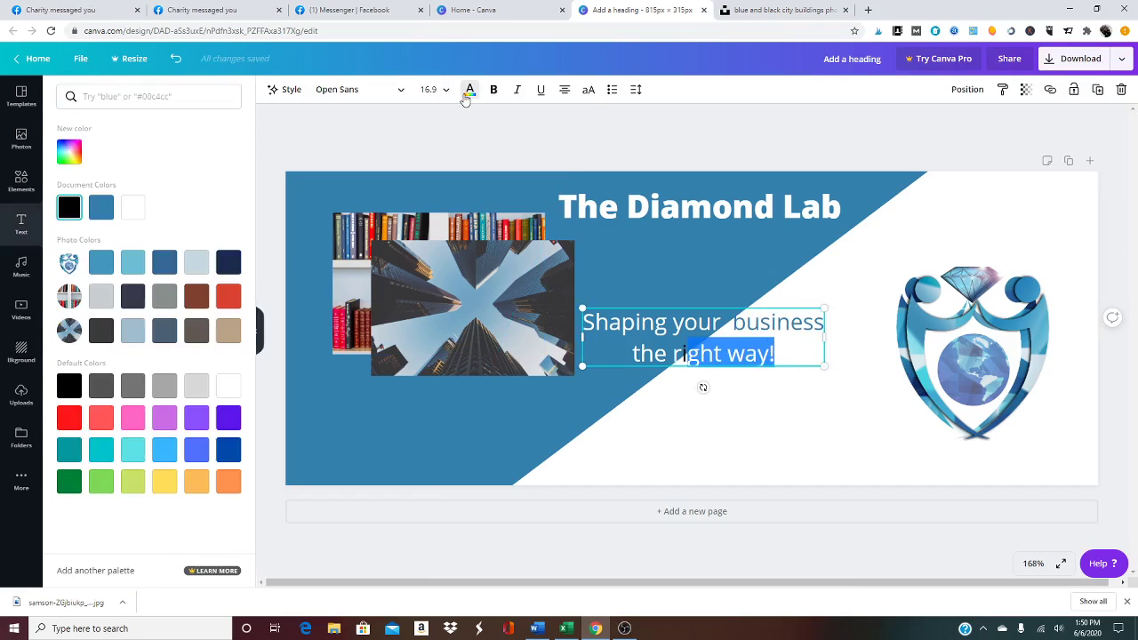
pyautogui.click(100, 206)
pyautogui.click(637, 435)
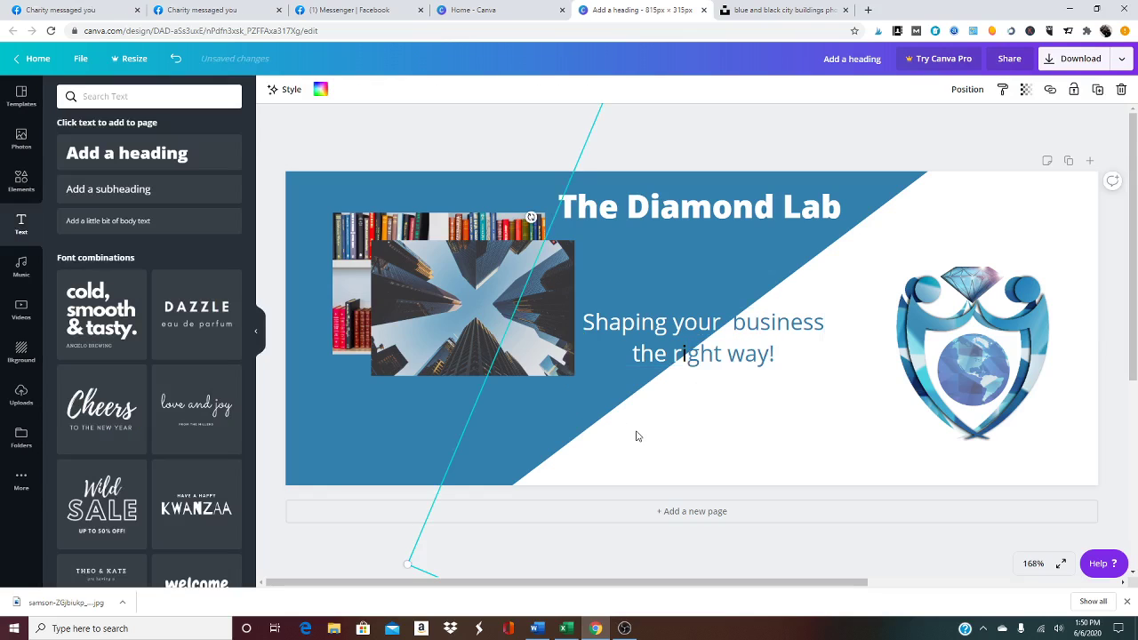
pyautogui.click(684, 356)
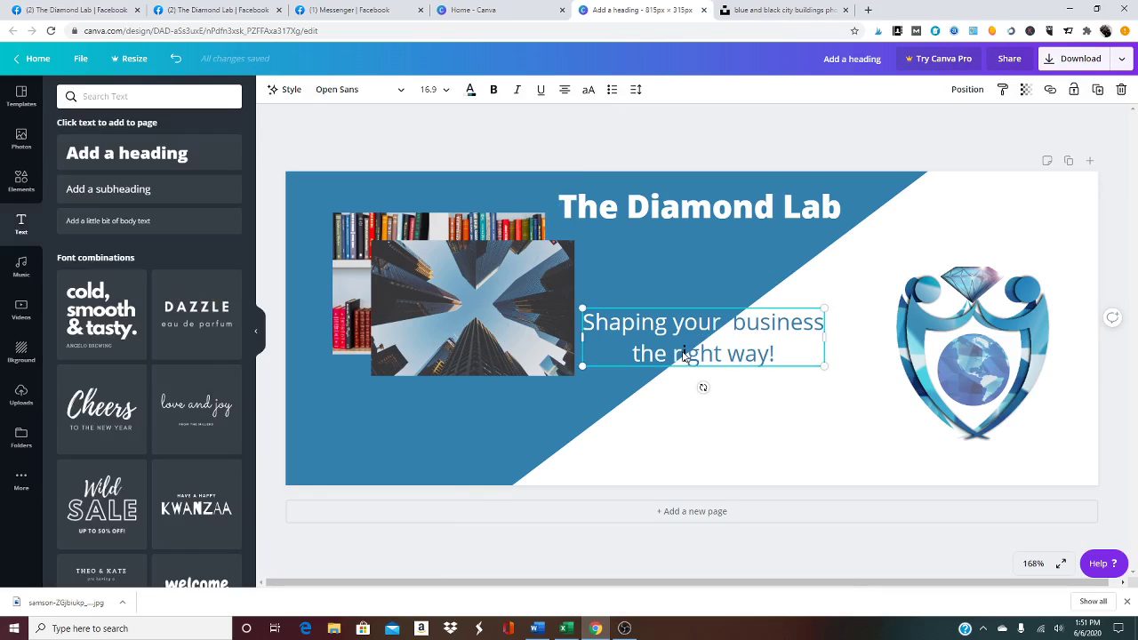
pyautogui.click(470, 89)
pyautogui.click(132, 207)
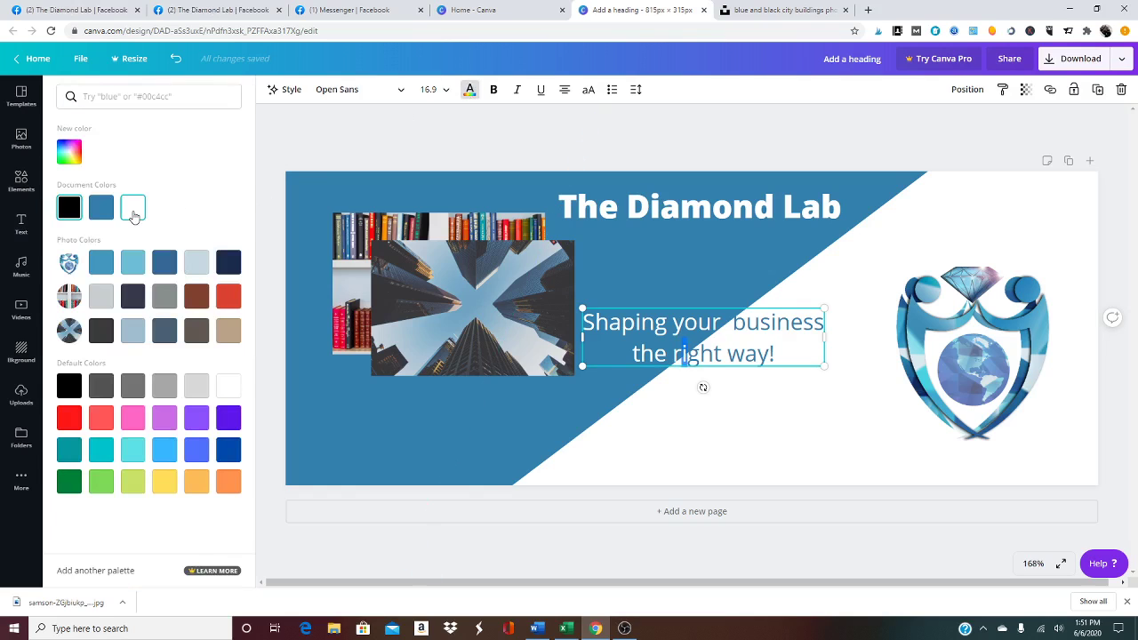
pyautogui.click(484, 418)
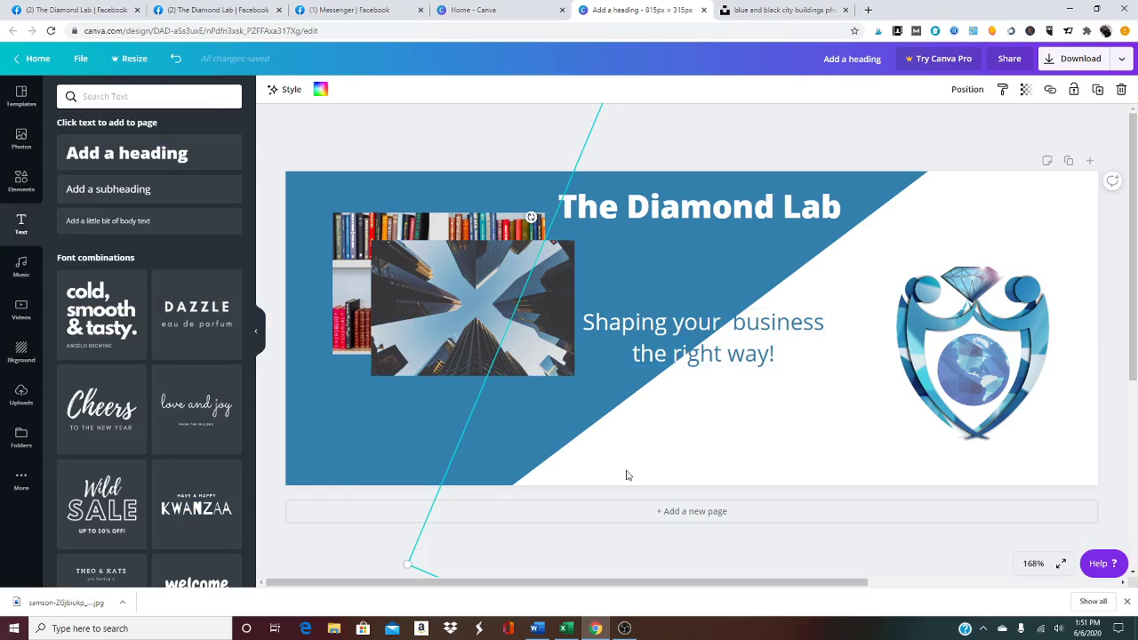
pyautogui.click(305, 418)
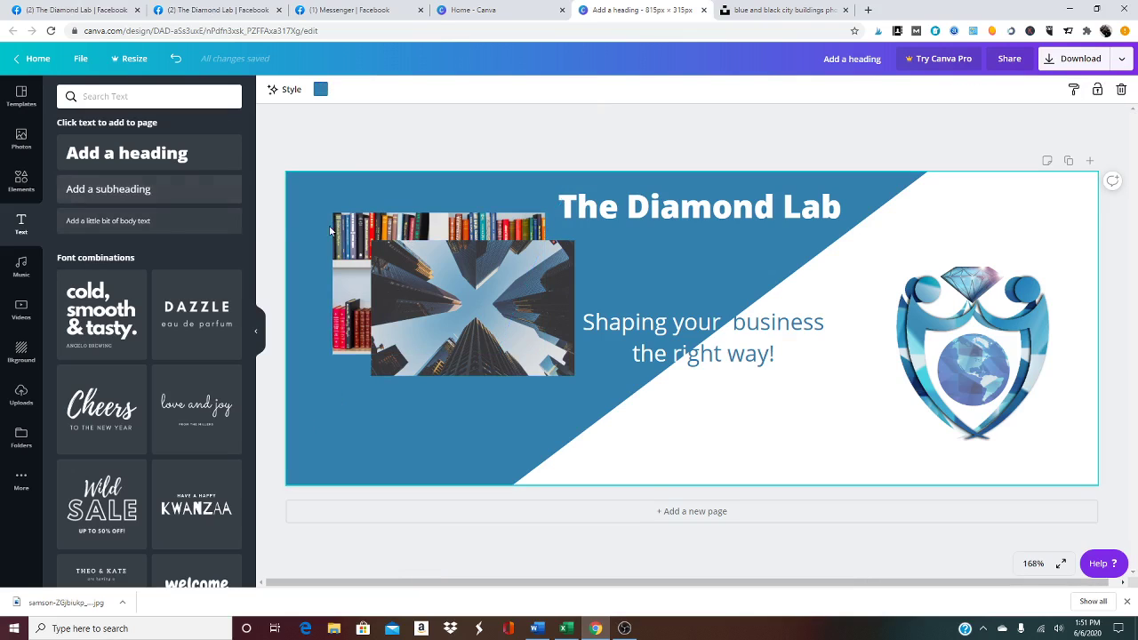
# Step: Nudge the bookshelf and city photos, then place a new square shape over the city photo
pyautogui.moveTo(354, 270)
pyautogui.mouseDown()
pyautogui.moveTo(344, 291)
pyautogui.moveTo(338, 280)
pyautogui.mouseUp()
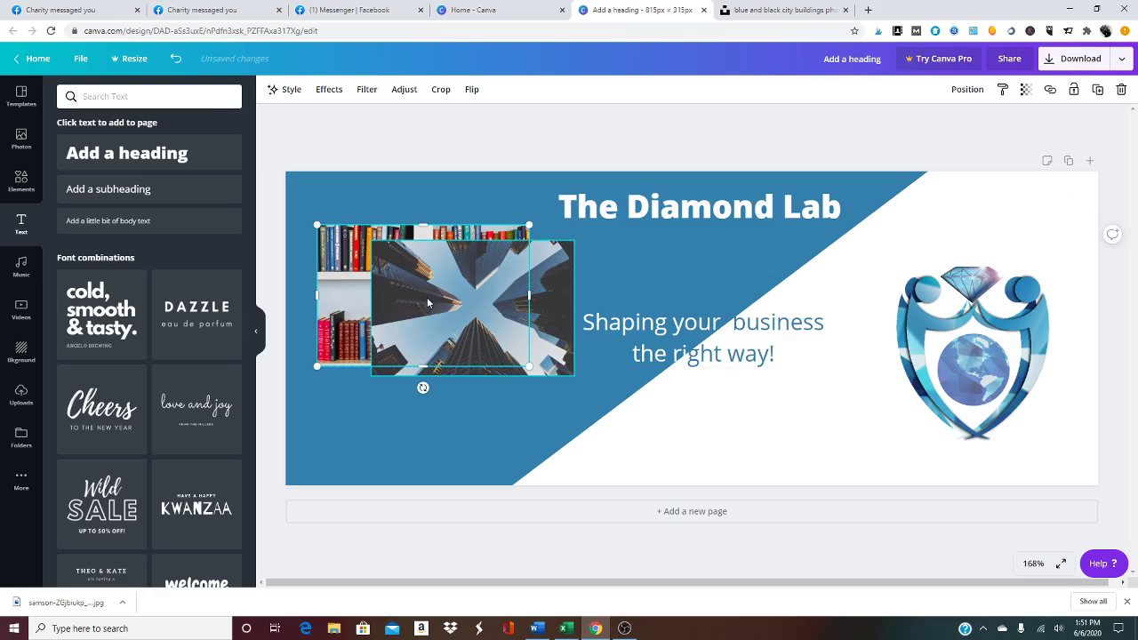
pyautogui.moveTo(559, 343); pyautogui.dragTo(514, 343)
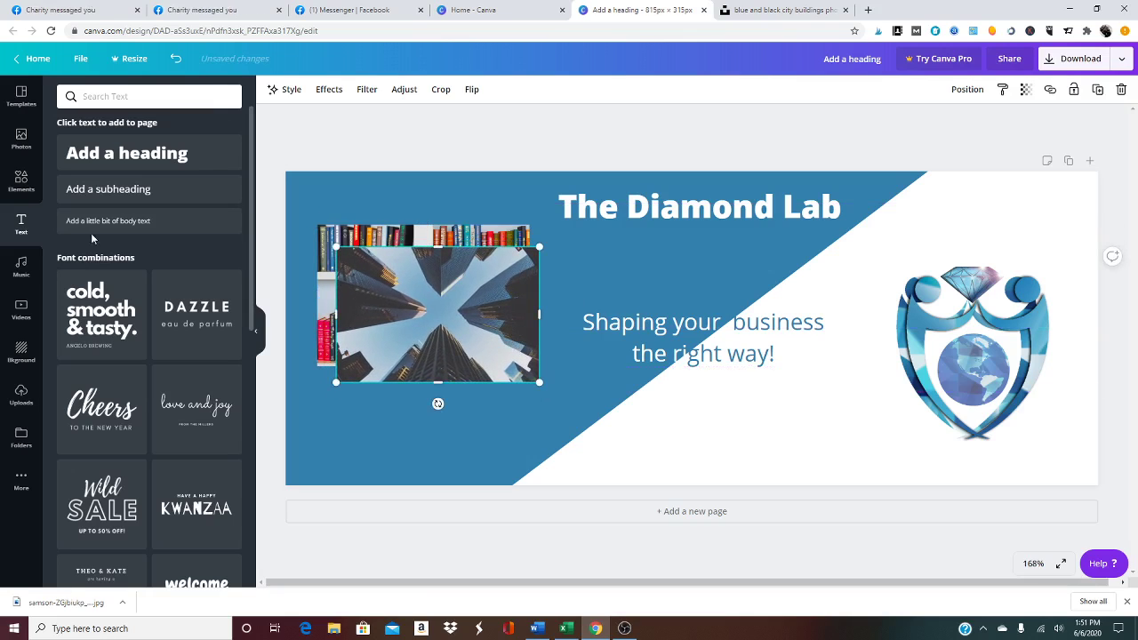
pyautogui.click(21, 182)
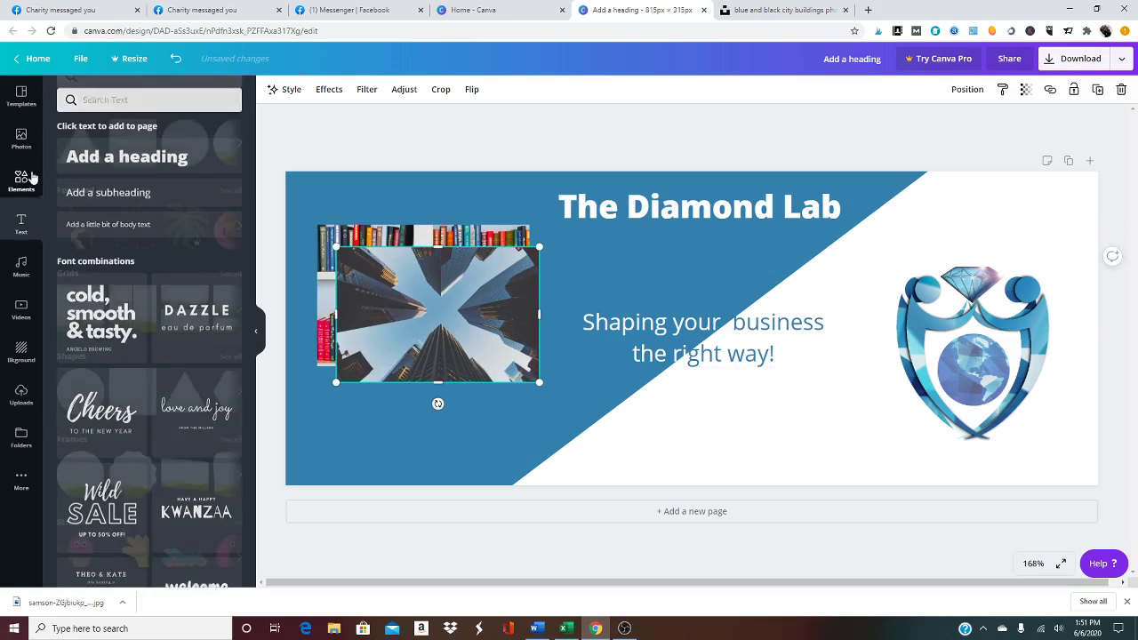
pyautogui.click(131, 176)
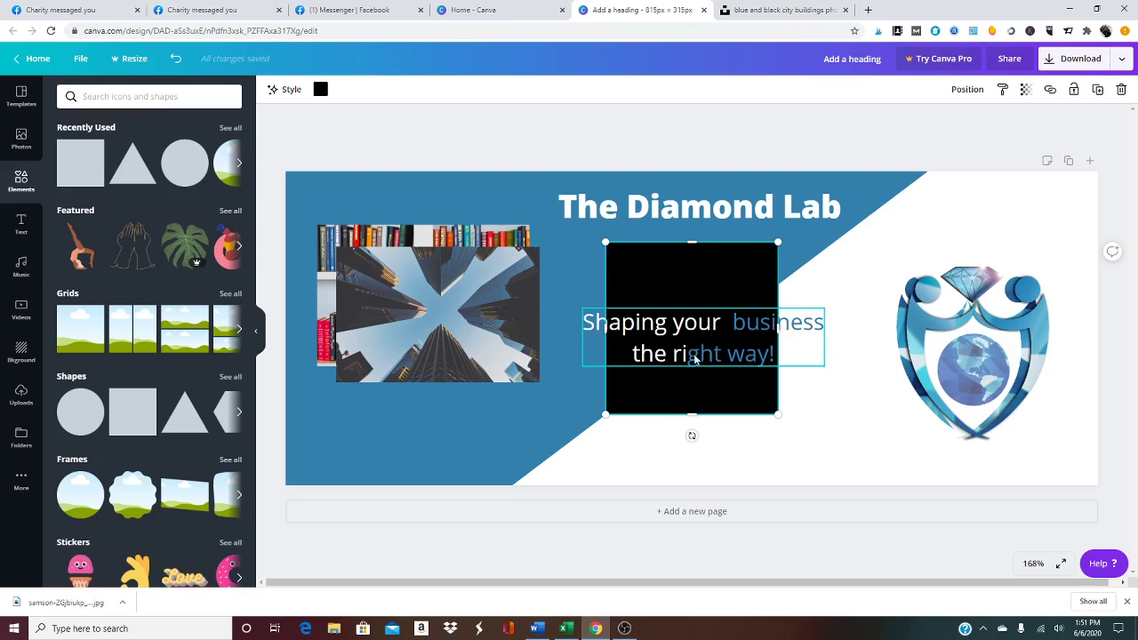
pyautogui.moveTo(597, 396); pyautogui.dragTo(339, 382)
# Step: Resize the square into a roughly 223×154 px rectangle covering the photos
pyautogui.moveTo(543, 312)
pyautogui.mouseDown()
pyautogui.moveTo(511, 312)
pyautogui.moveTo(545, 312)
pyautogui.mouseUp()
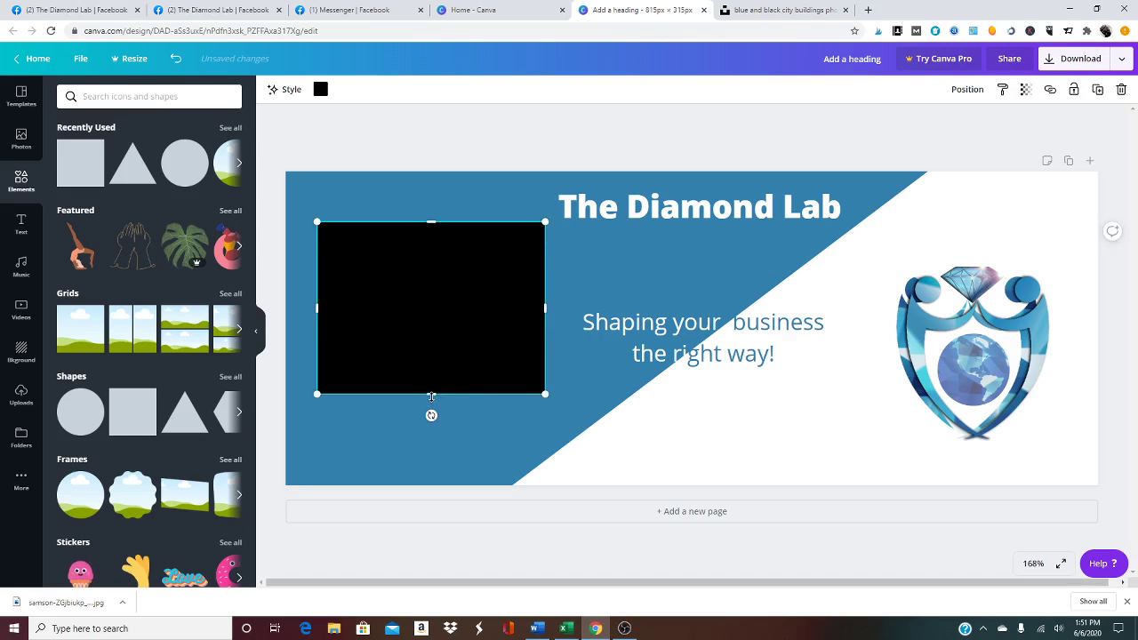
pyautogui.moveTo(431, 394)
pyautogui.mouseDown()
pyautogui.moveTo(432, 374)
pyautogui.moveTo(432, 387)
pyautogui.mouseUp()
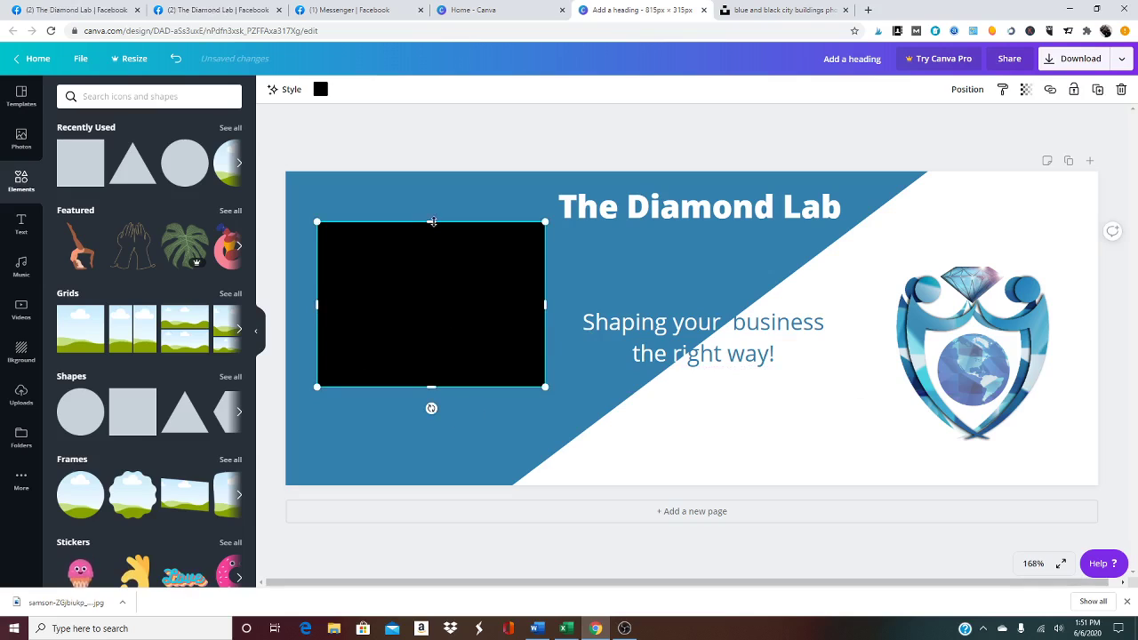
pyautogui.moveTo(436, 228)
pyautogui.mouseDown()
pyautogui.moveTo(427, 233)
pyautogui.moveTo(431, 219)
pyautogui.mouseUp()
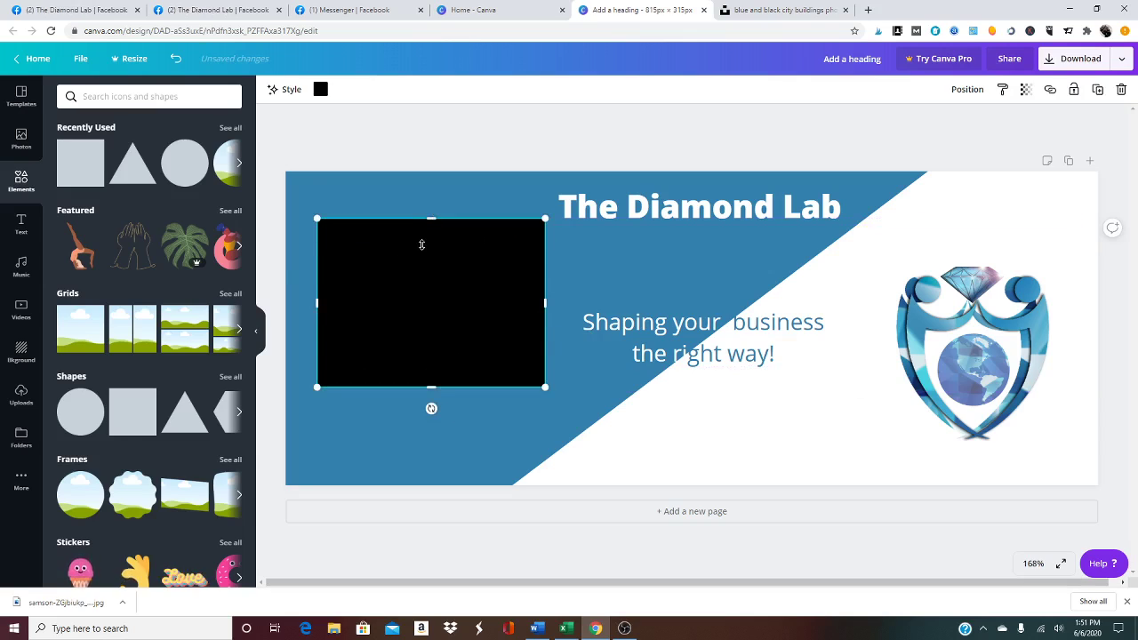
# Step: Make the rectangle white, send it behind the city photo, and adjust its top and bottom edges
pyautogui.click(320, 89)
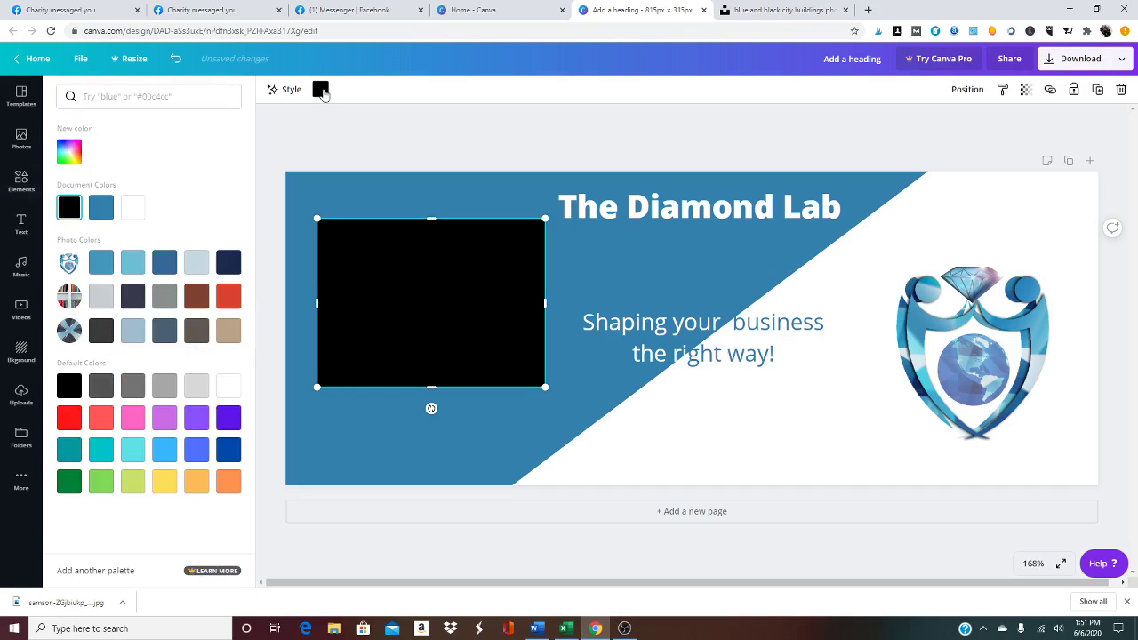
pyautogui.click(133, 207)
pyautogui.click(969, 90)
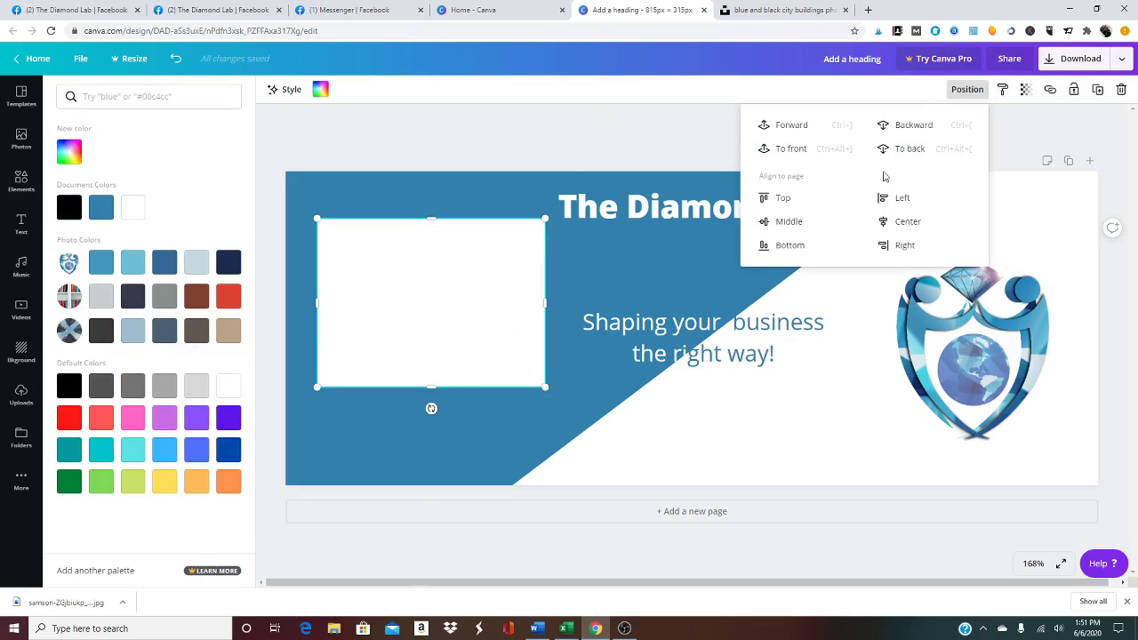
pyautogui.click(918, 126)
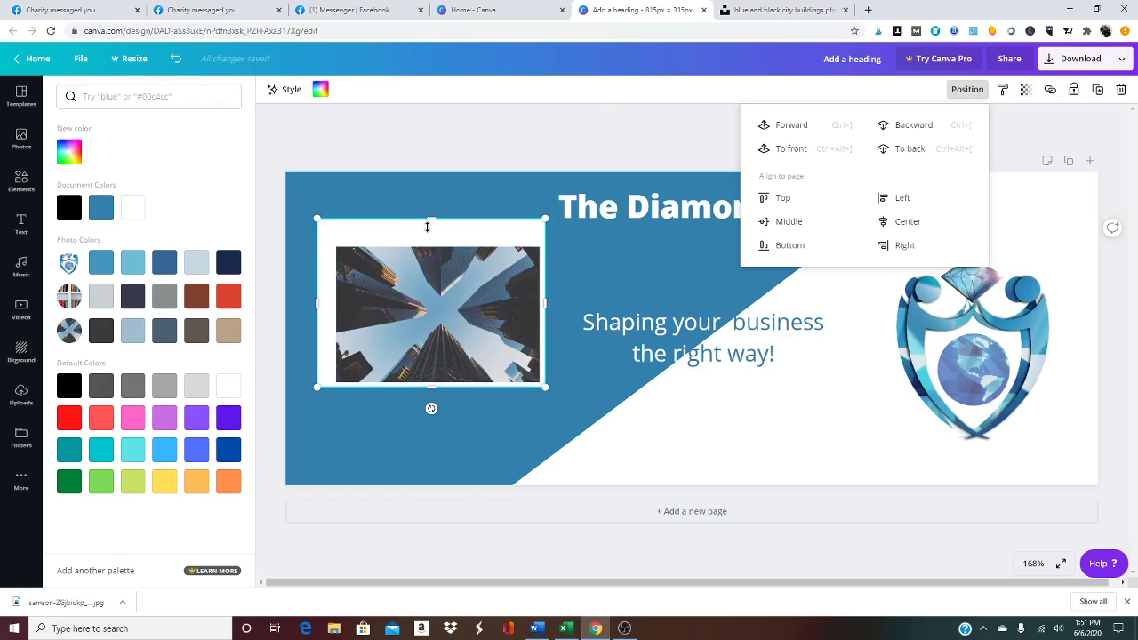
pyautogui.moveTo(427, 219); pyautogui.dragTo(426, 230)
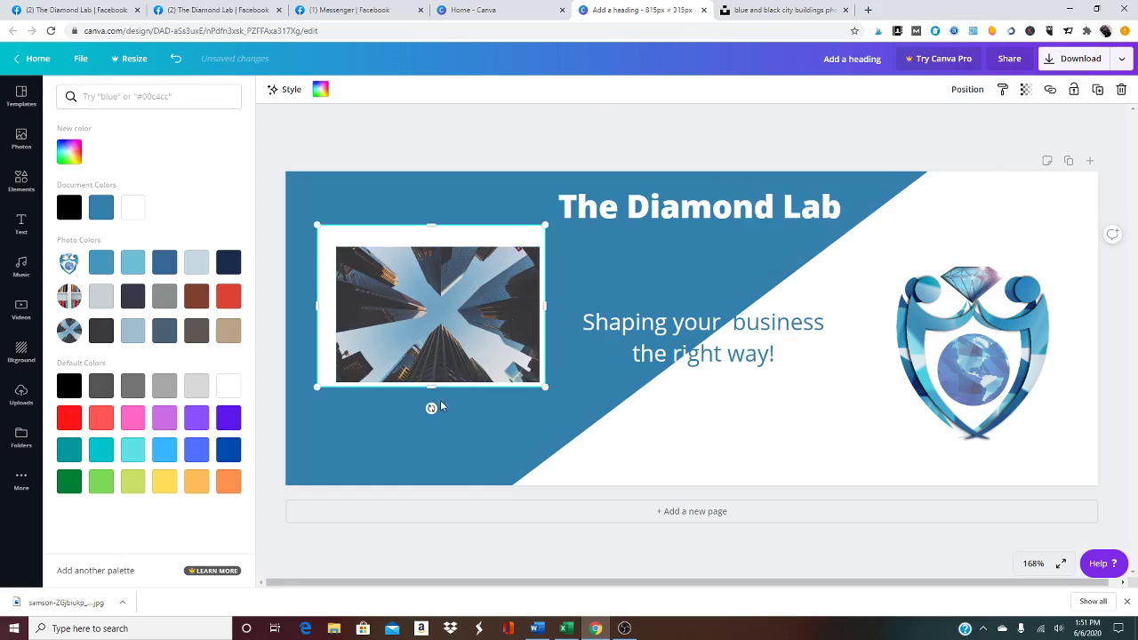
pyautogui.moveTo(432, 395); pyautogui.dragTo(434, 393)
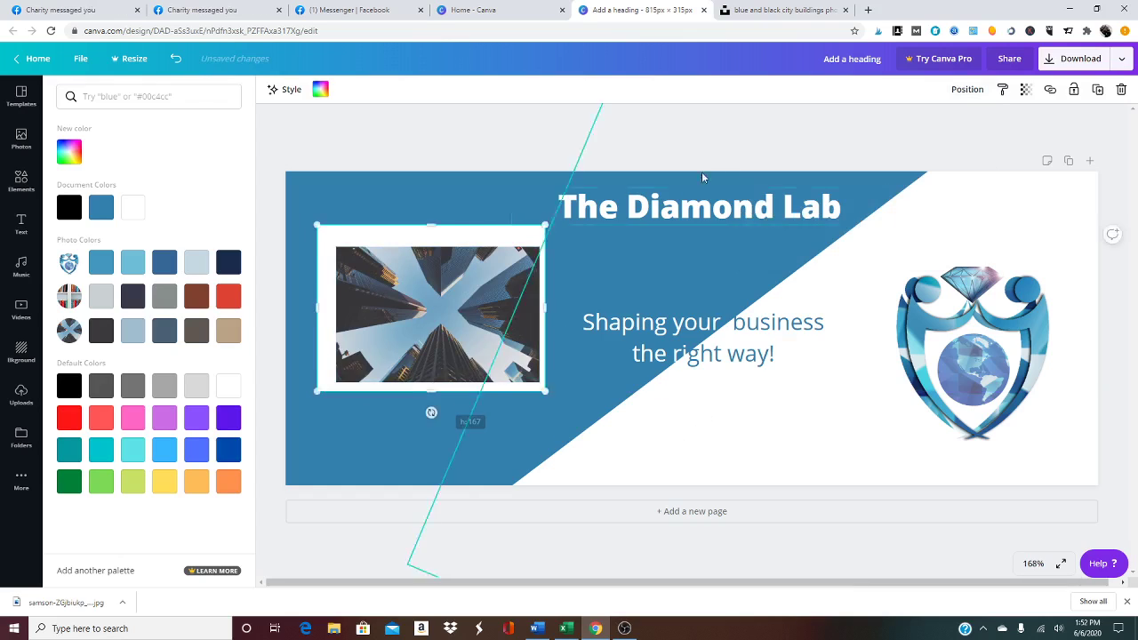
pyautogui.click(965, 90)
# Step: Send the white frame behind the bookshelf photo and enlarge it around both photos
pyautogui.click(915, 126)
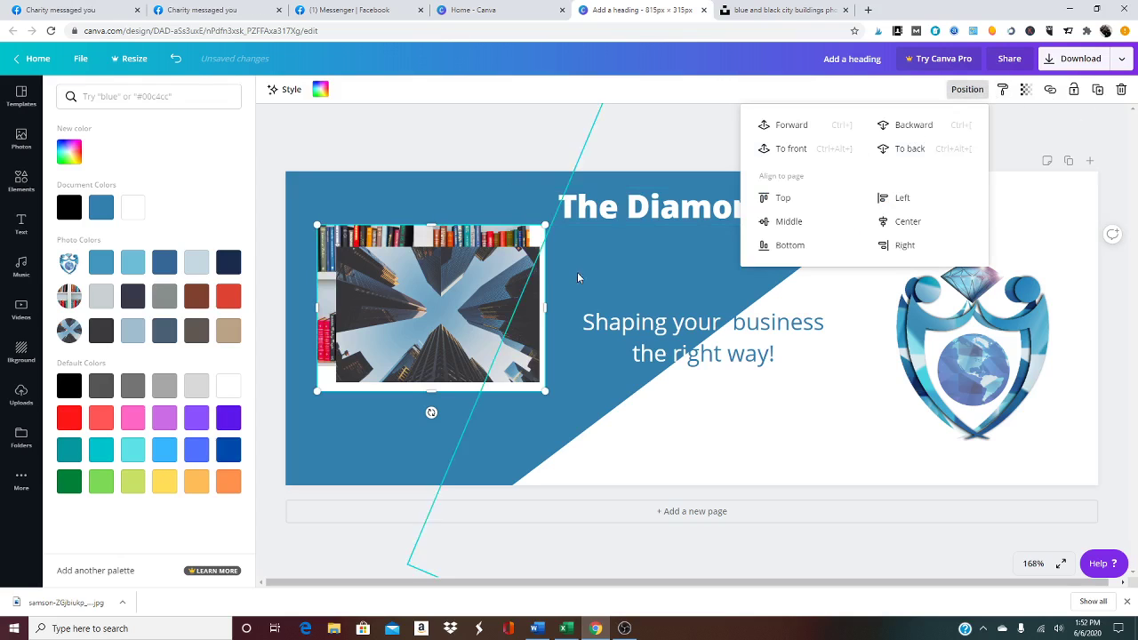
pyautogui.moveTo(313, 224); pyautogui.dragTo(311, 216)
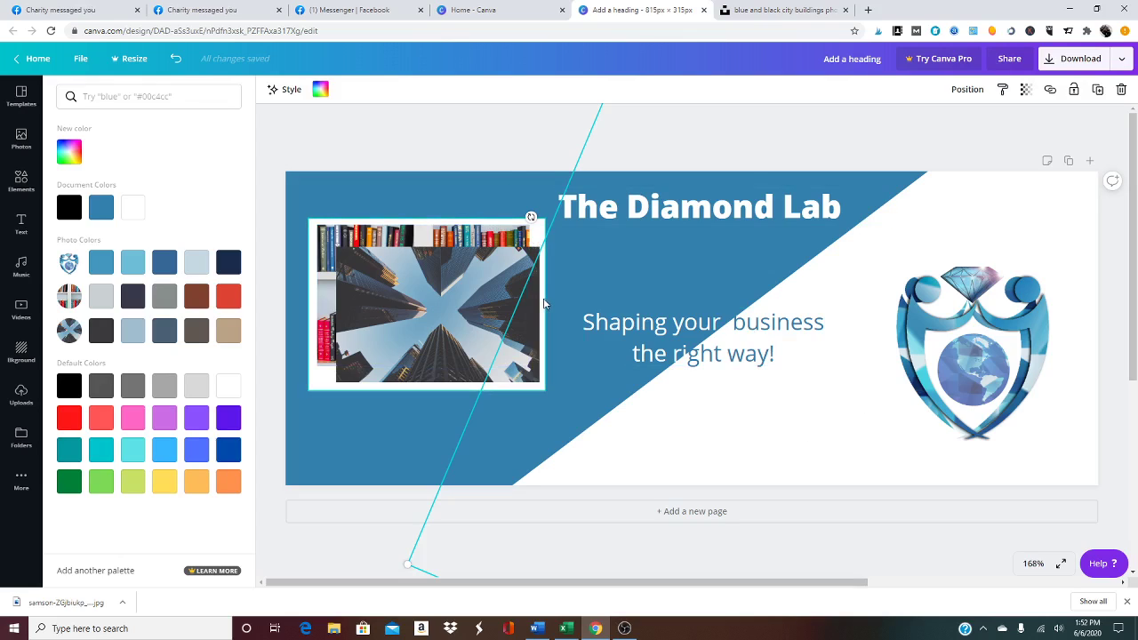
pyautogui.moveTo(545, 304); pyautogui.dragTo(551, 304)
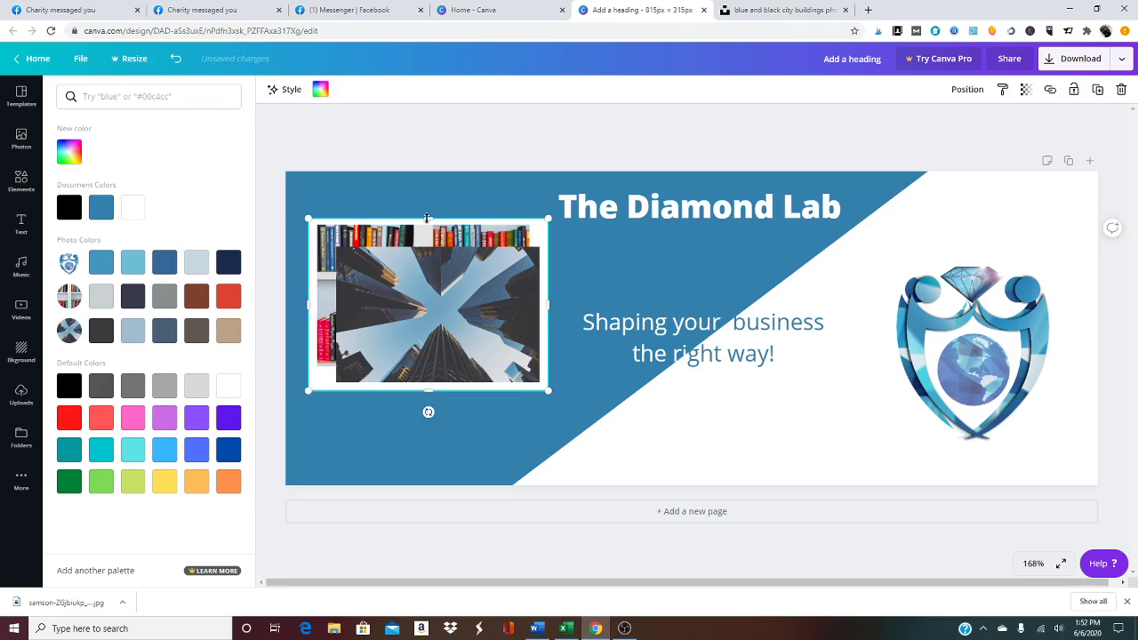
pyautogui.moveTo(427, 216); pyautogui.dragTo(427, 213)
# Step: Enlarge the shield logo and move it up and to the left
pyautogui.click(896, 436)
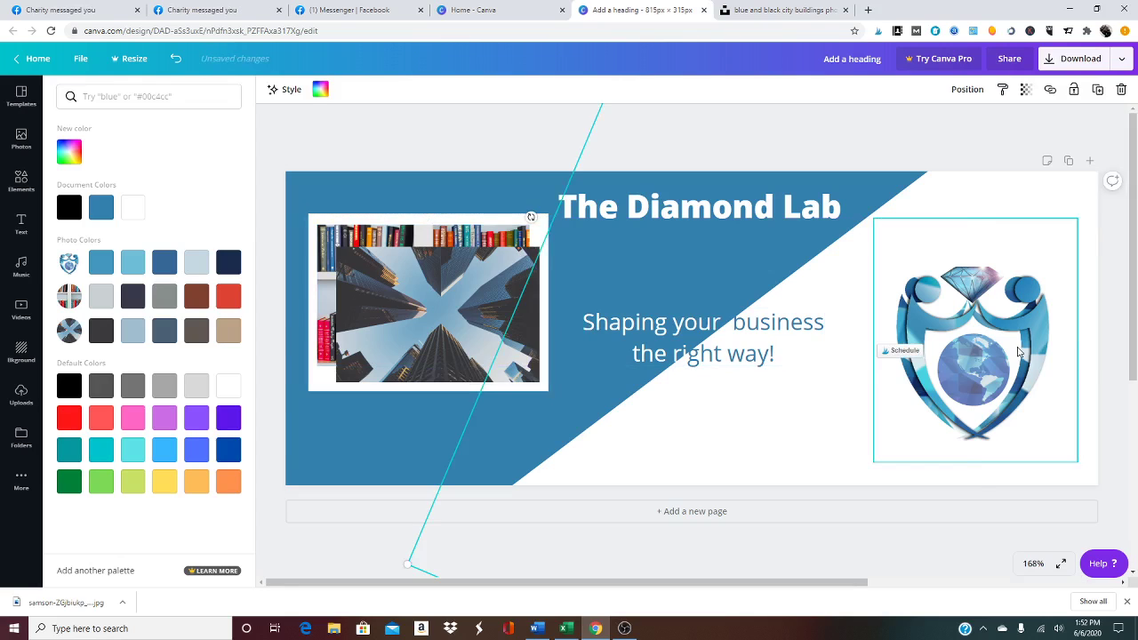
pyautogui.moveTo(873, 460); pyautogui.dragTo(813, 478)
pyautogui.moveTo(925, 398); pyautogui.dragTo(925, 355)
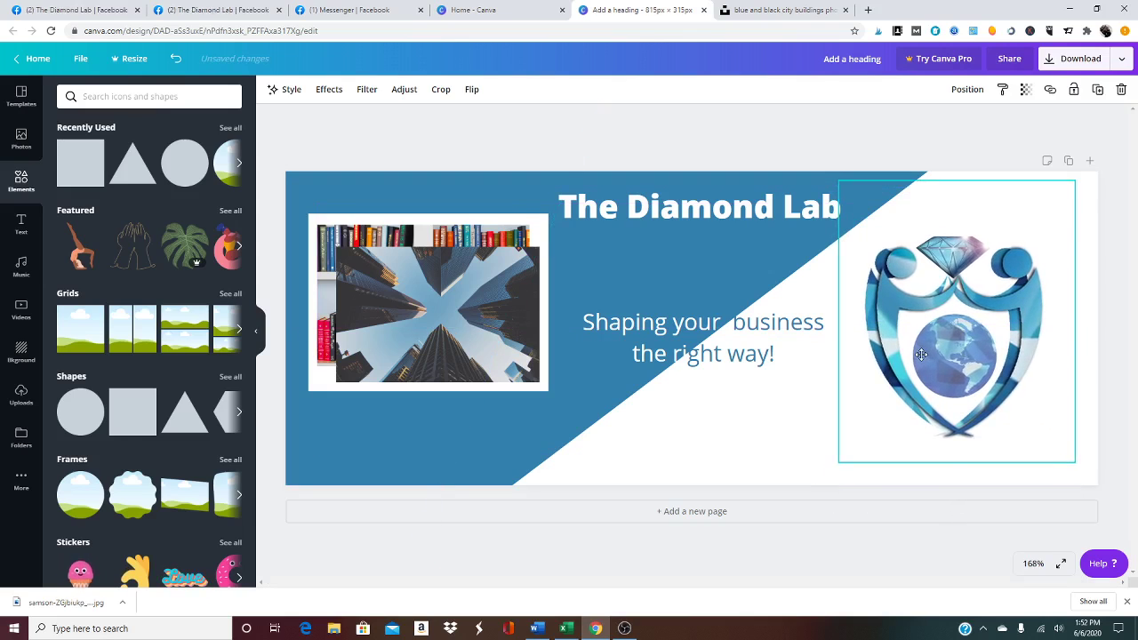
pyautogui.click(513, 129)
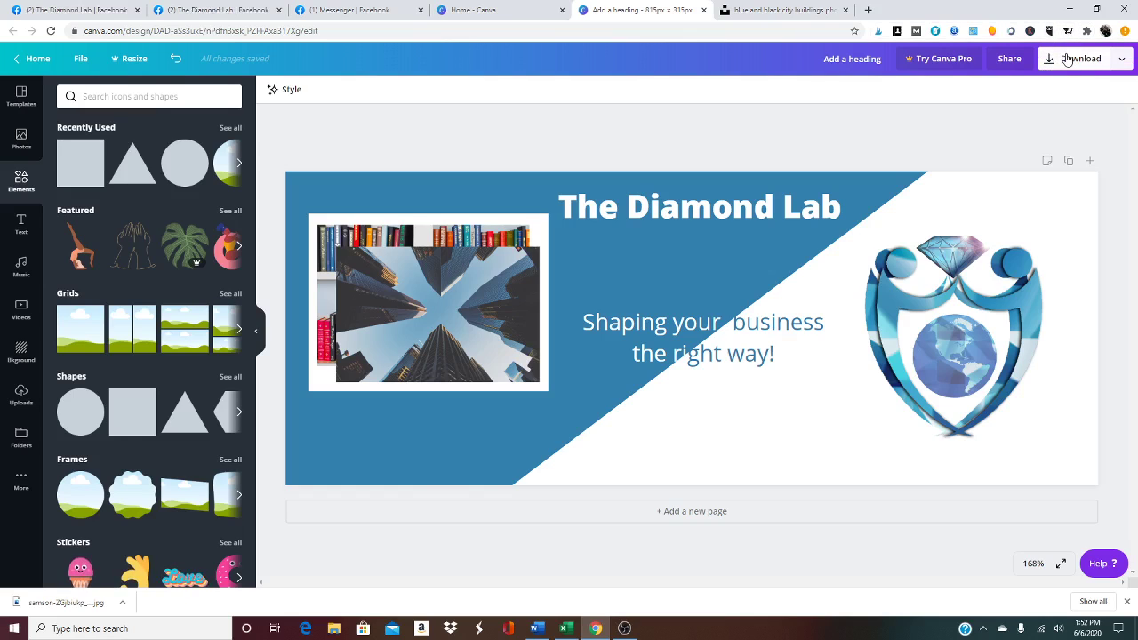
# Step: Download the banner as a PNG and rename the design 'Diamond Lab Banner Design'
pyautogui.click(1063, 68)
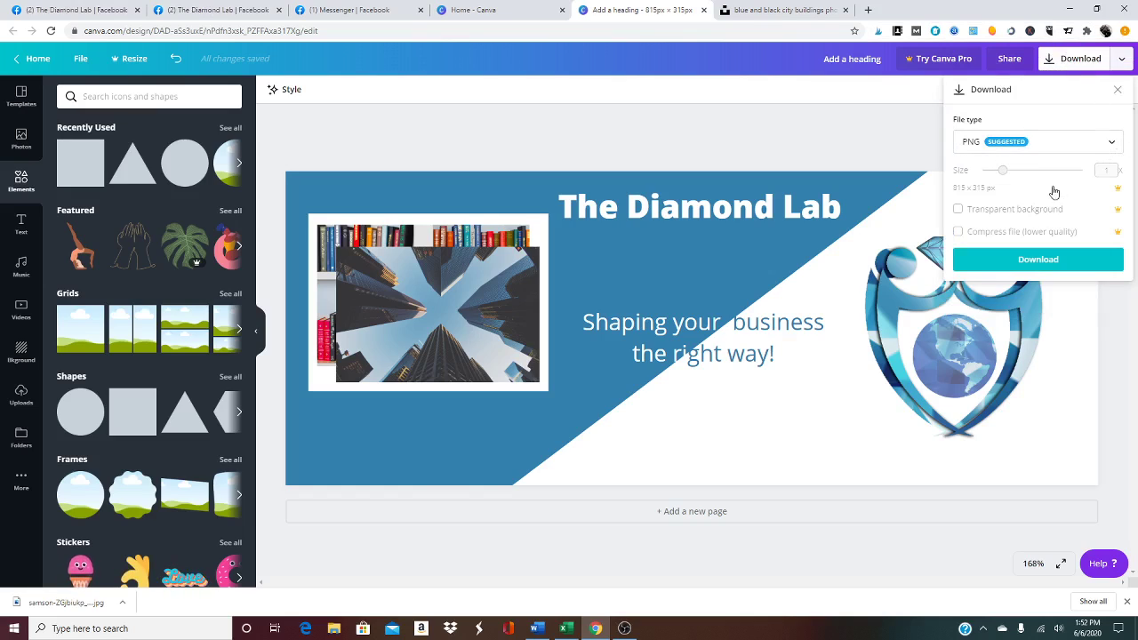
pyautogui.click(1026, 262)
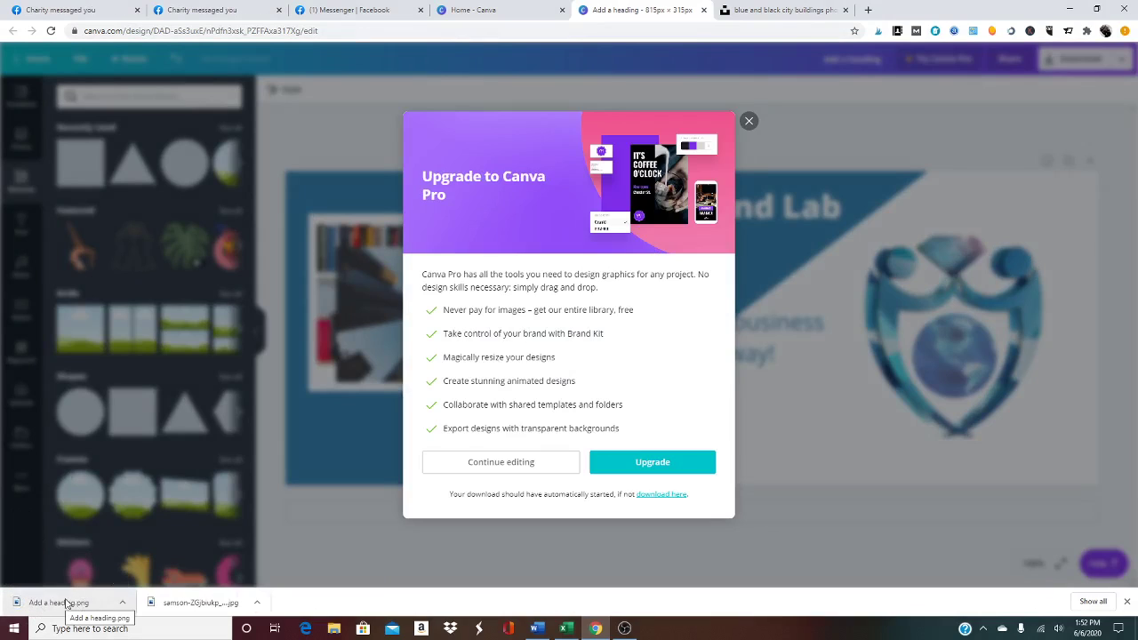
pyautogui.click(749, 122)
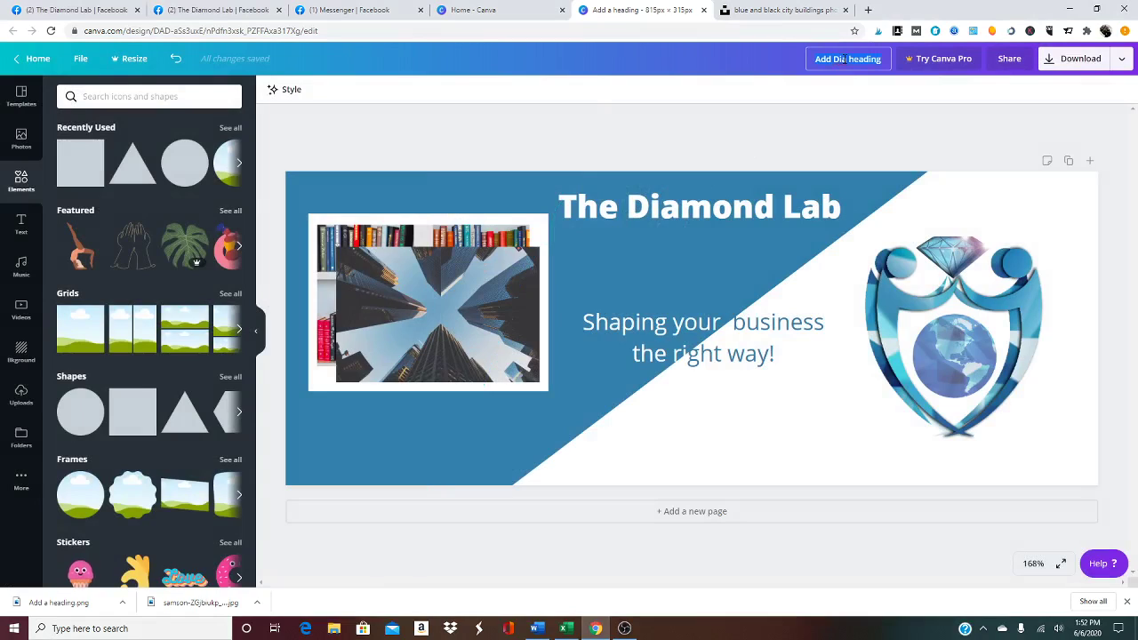
pyautogui.click(844, 60)
pyautogui.write('Diamond L')
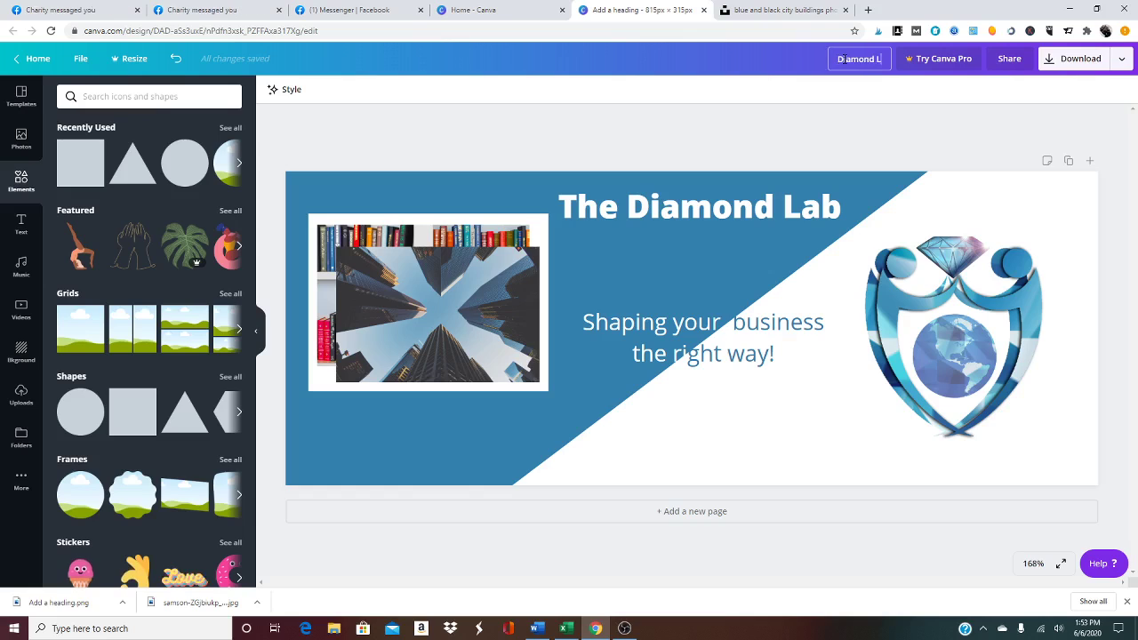
pyautogui.write('ab Ba')
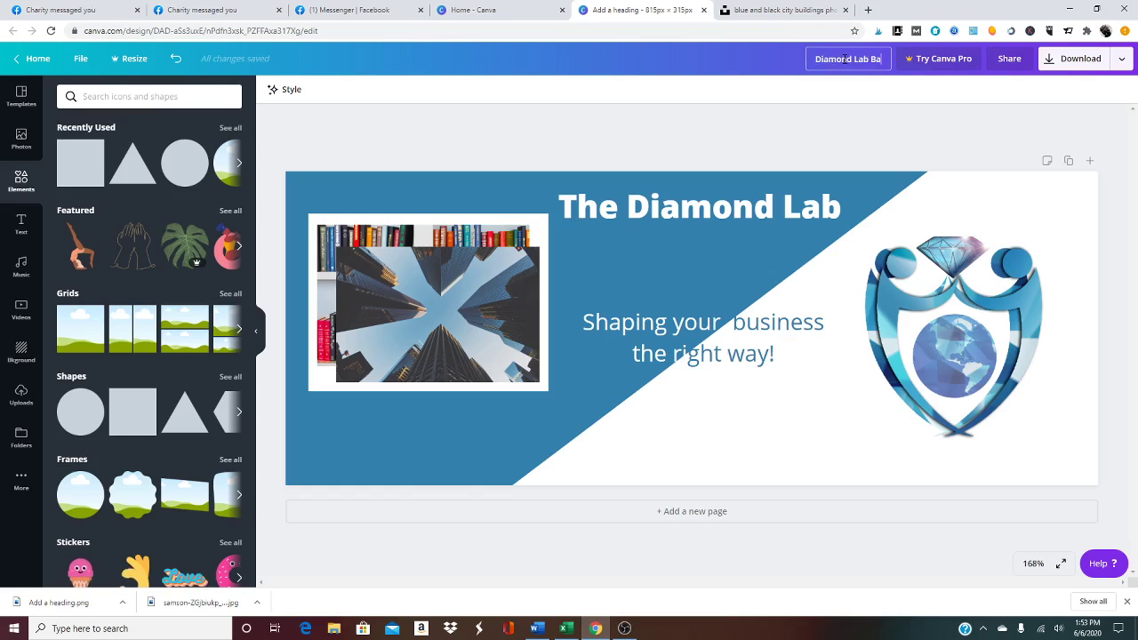
pyautogui.write('nner Design')
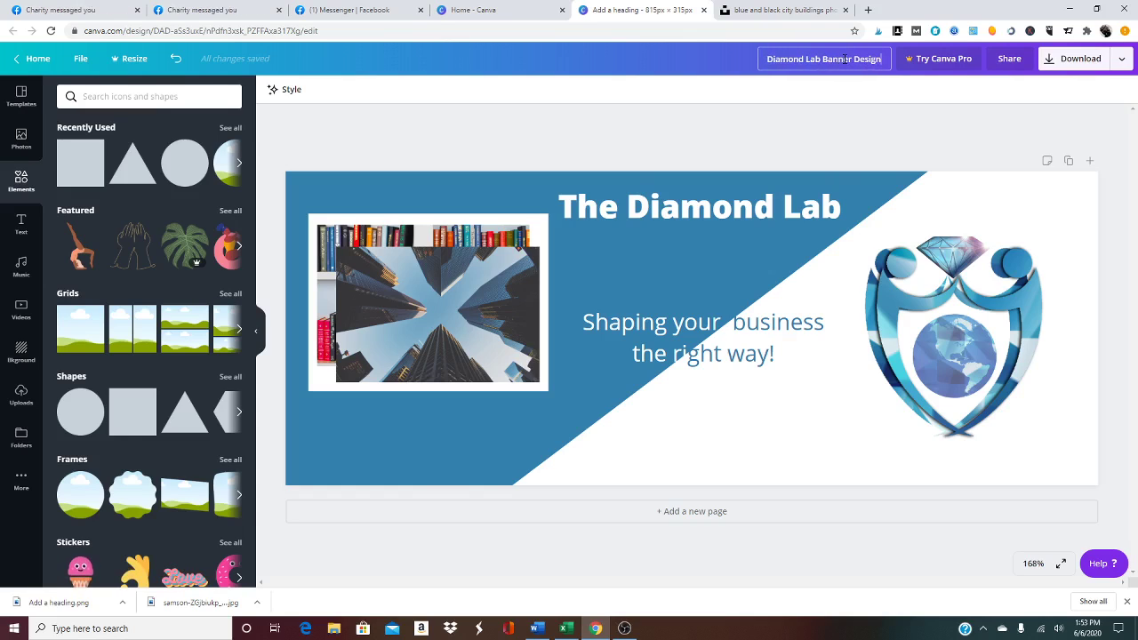